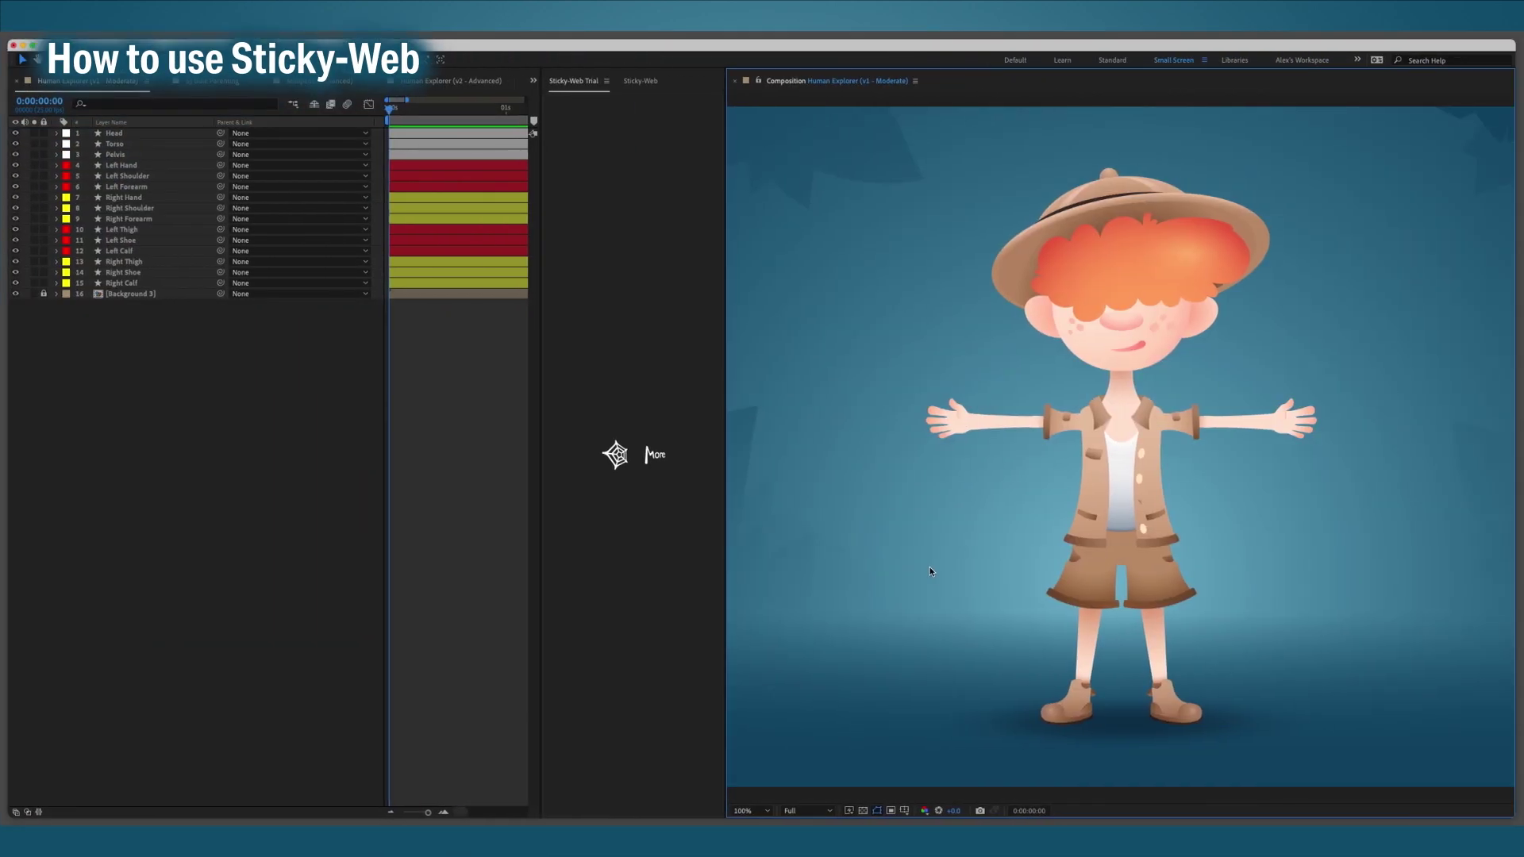
# Generate the Sticky-Web guide layers for the explorer character, compare the Web and Anchors layers, and ready the Web layer for Pen tool drawing.
pyautogui.click(615, 458)
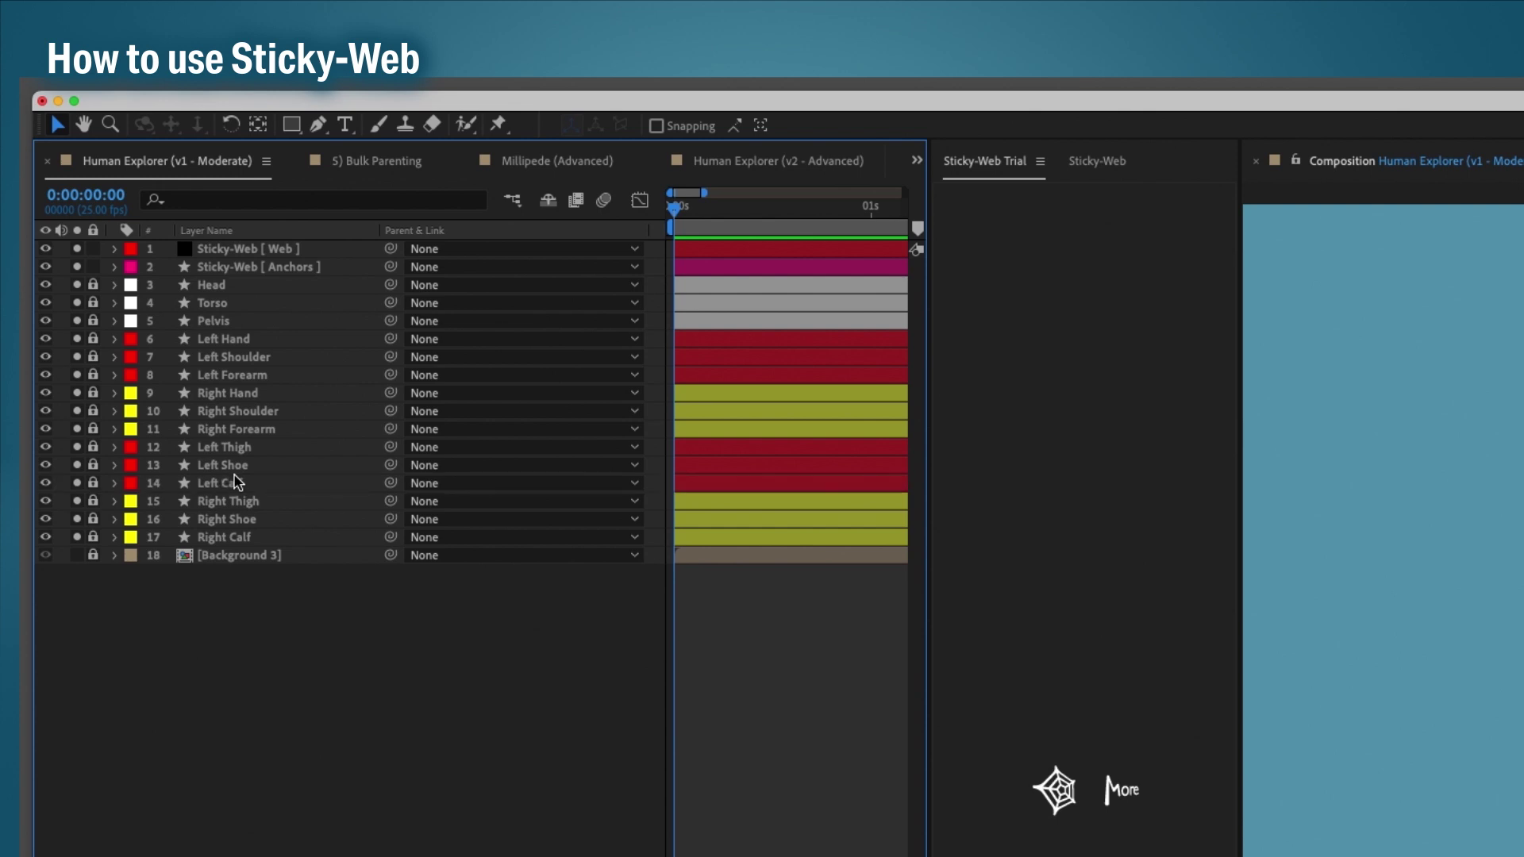
pyautogui.click(365, 253)
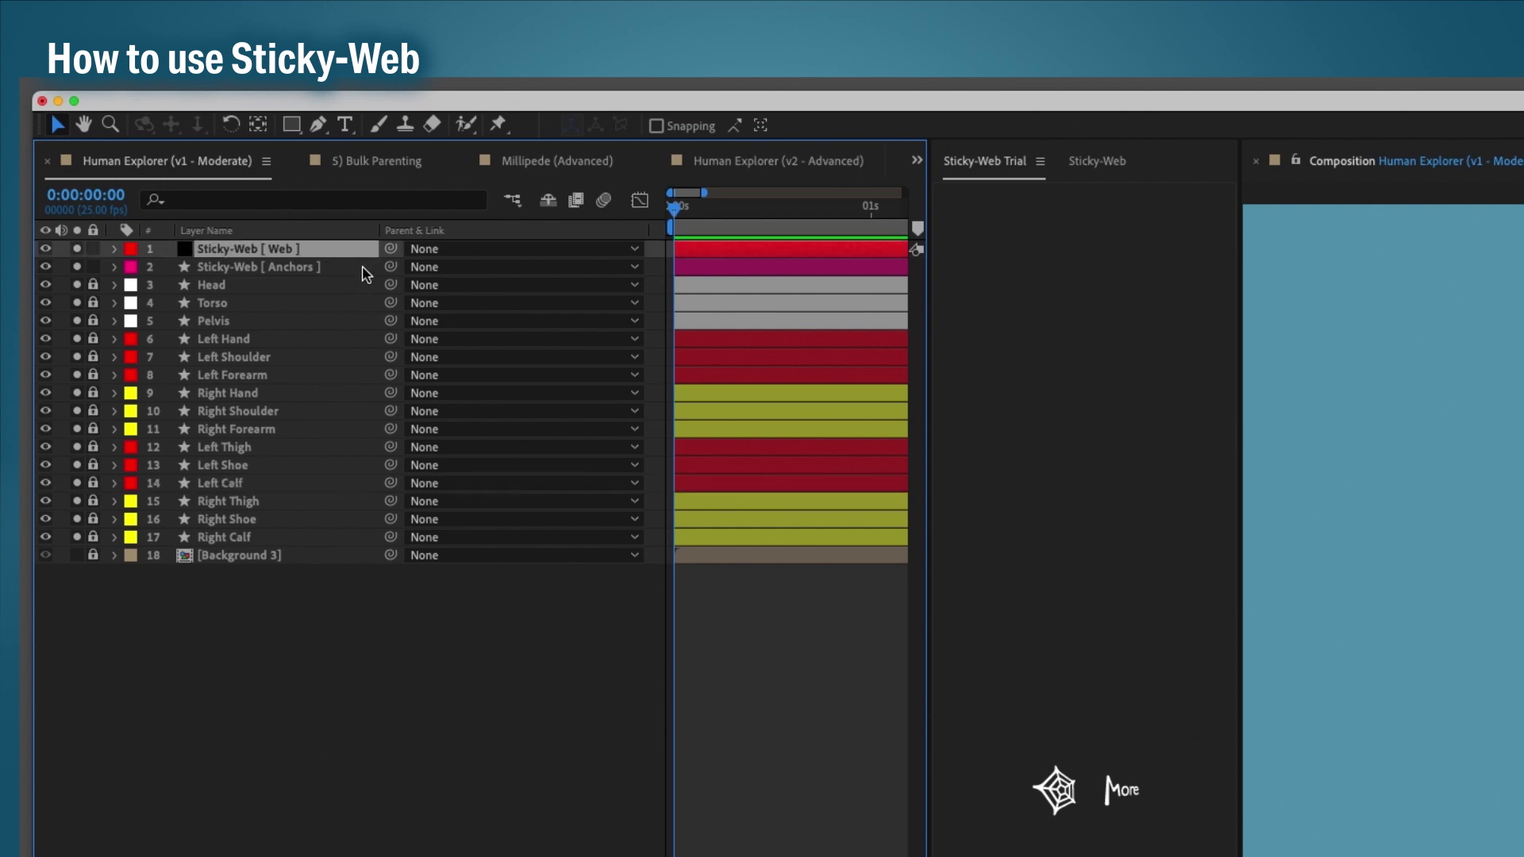
pyautogui.click(363, 269)
pyautogui.click(364, 249)
pyautogui.click(359, 268)
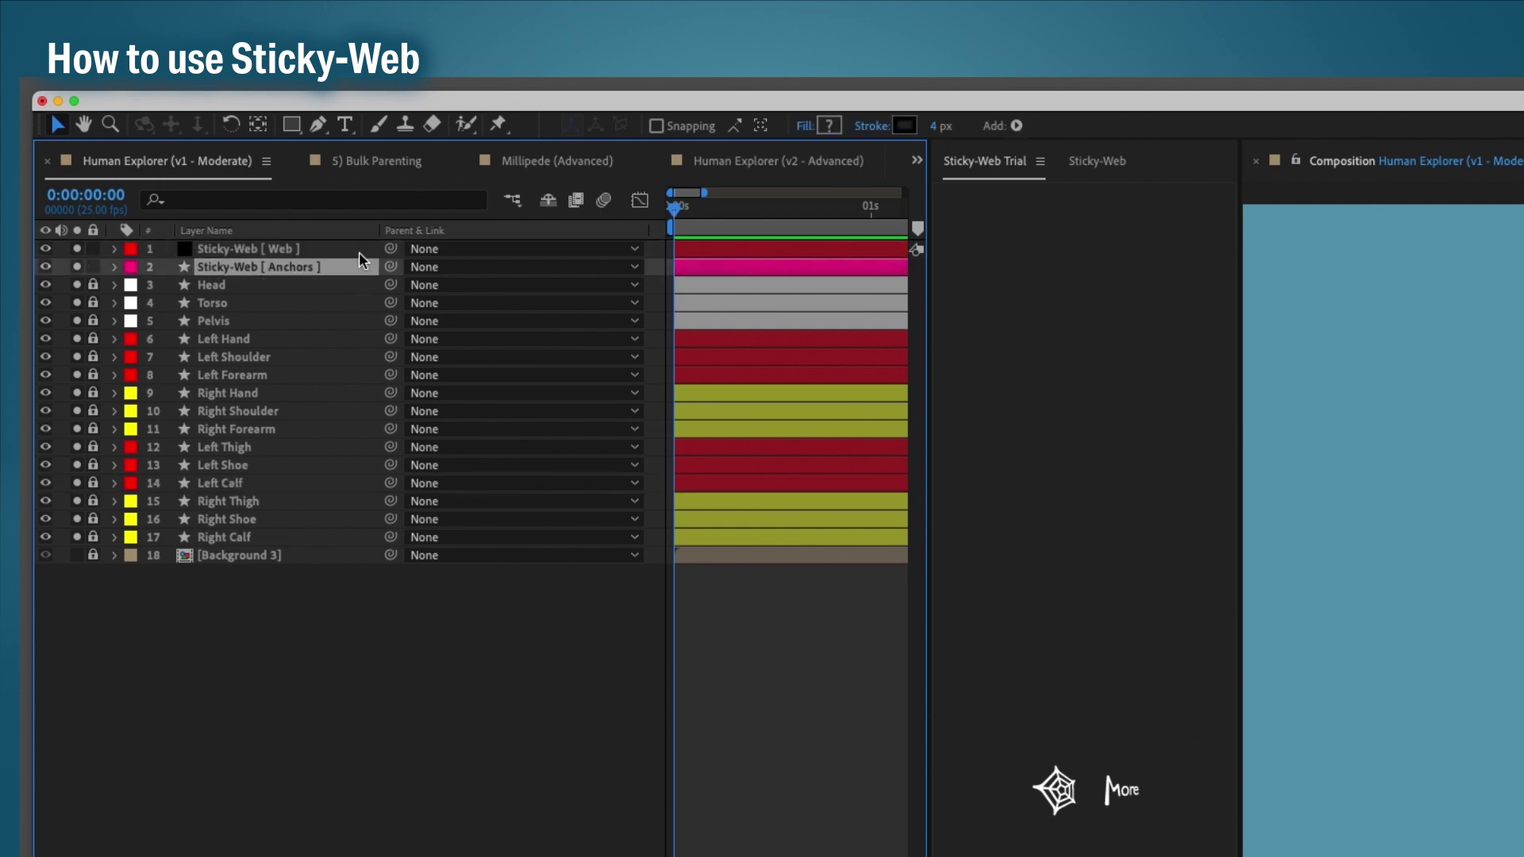
pyautogui.click(359, 250)
pyautogui.press('g')
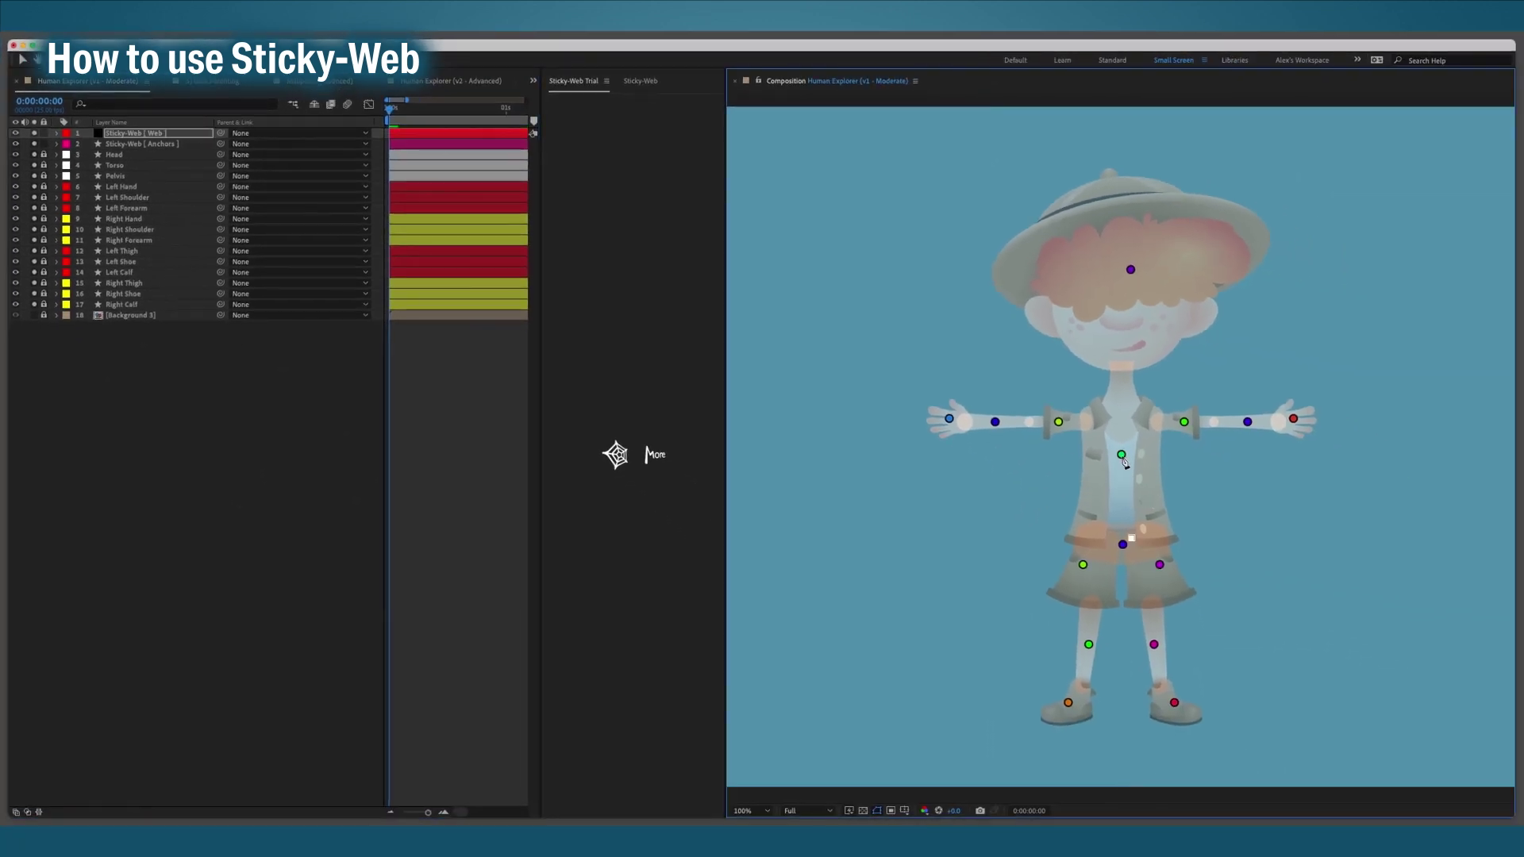
# Try moving the torso's anchor down to the waist on the Anchors layer, and undo the move.
pyautogui.click(150, 143)
pyautogui.moveTo(1122, 455); pyautogui.dragTo(1125, 514)
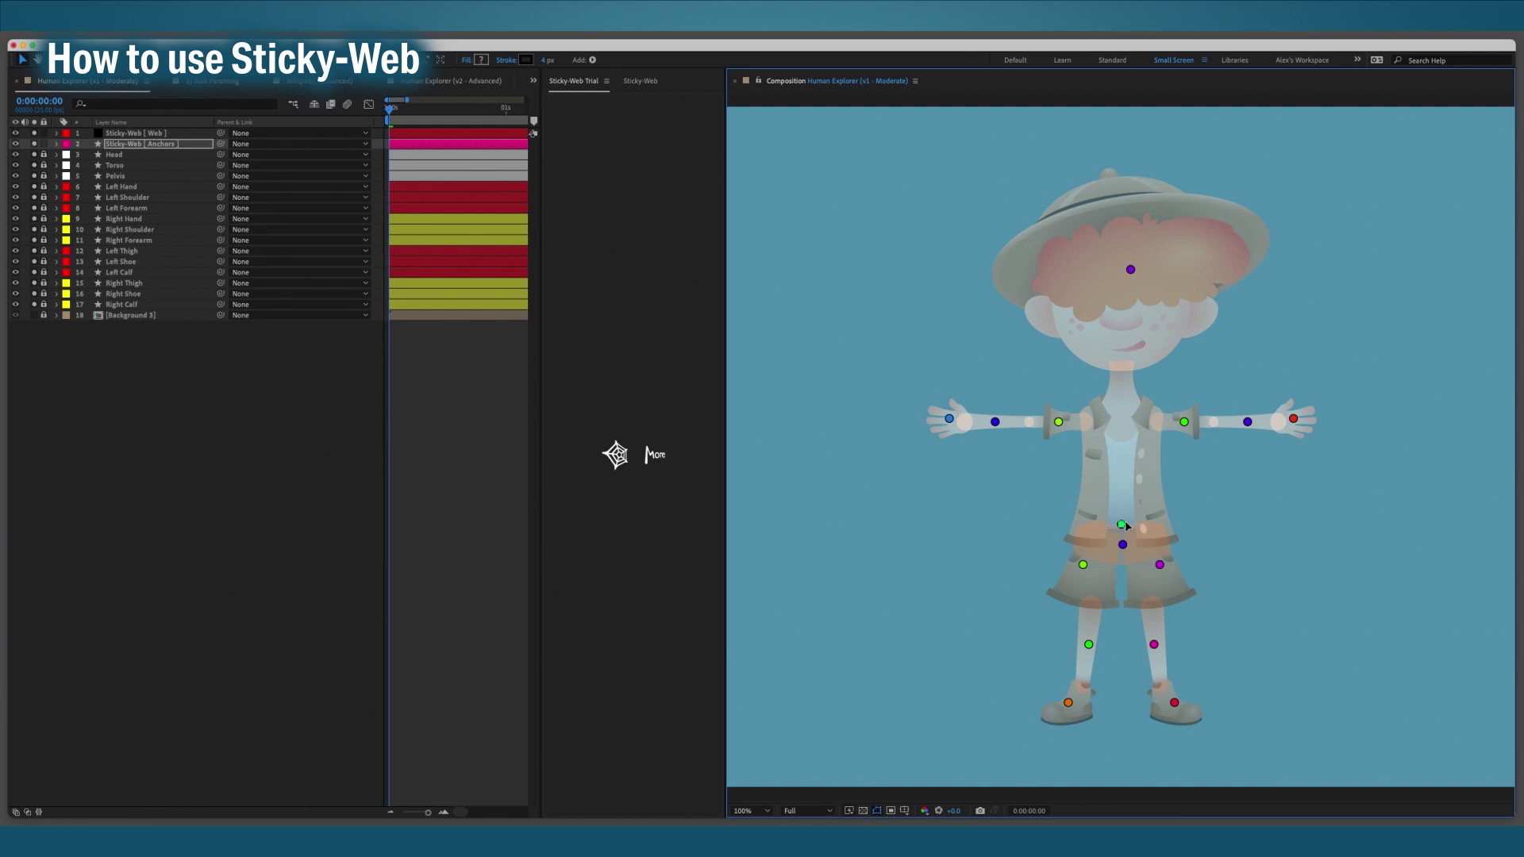
pyautogui.press('super+z')
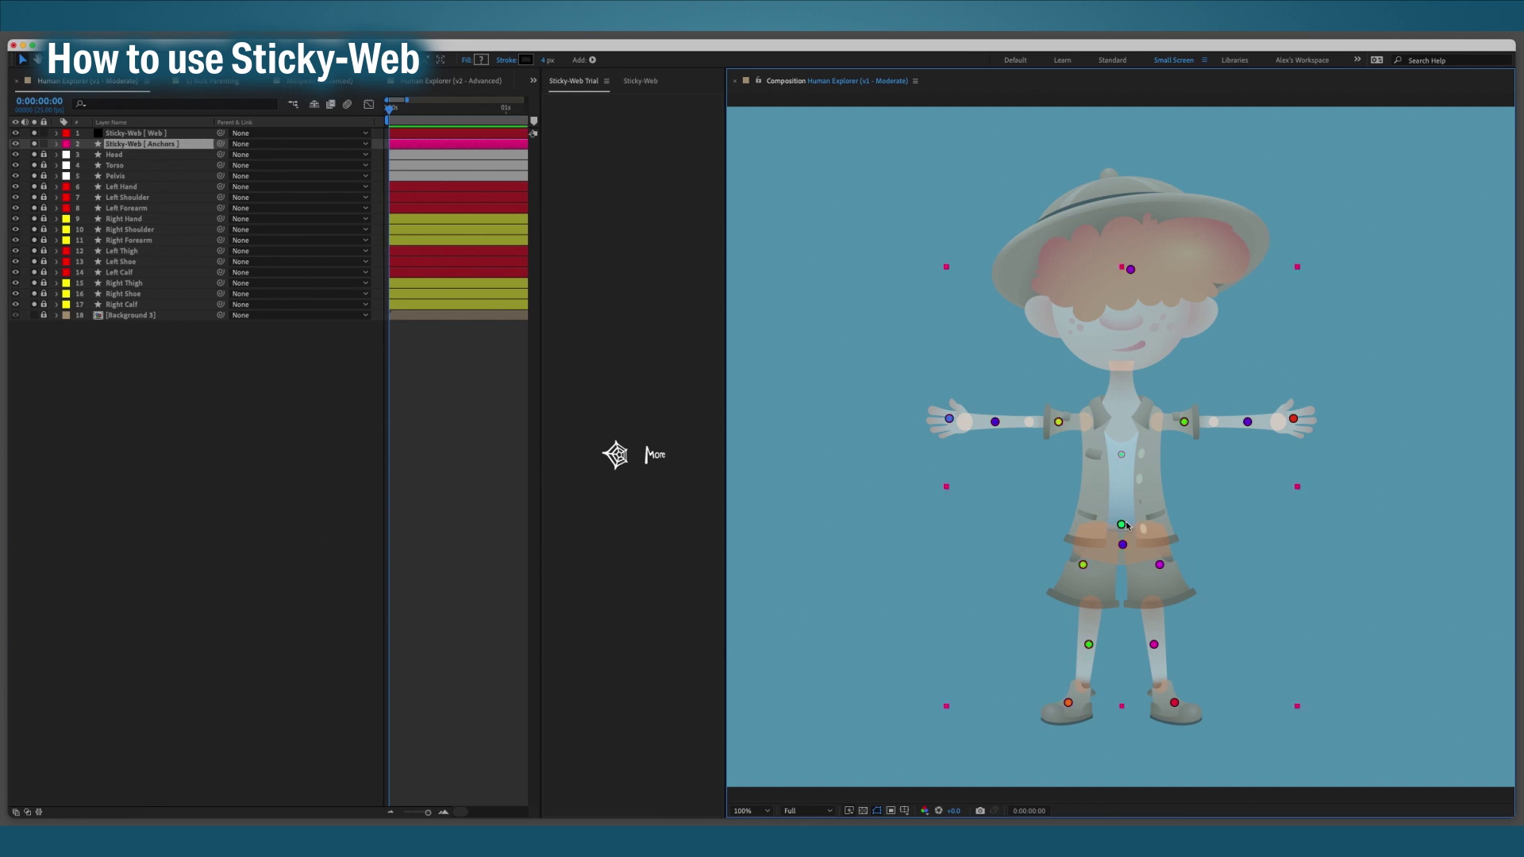
# Run Sticky-Web on the current guide layers, generate a fresh set for the character and select the Anchors layer.
pyautogui.click(612, 456)
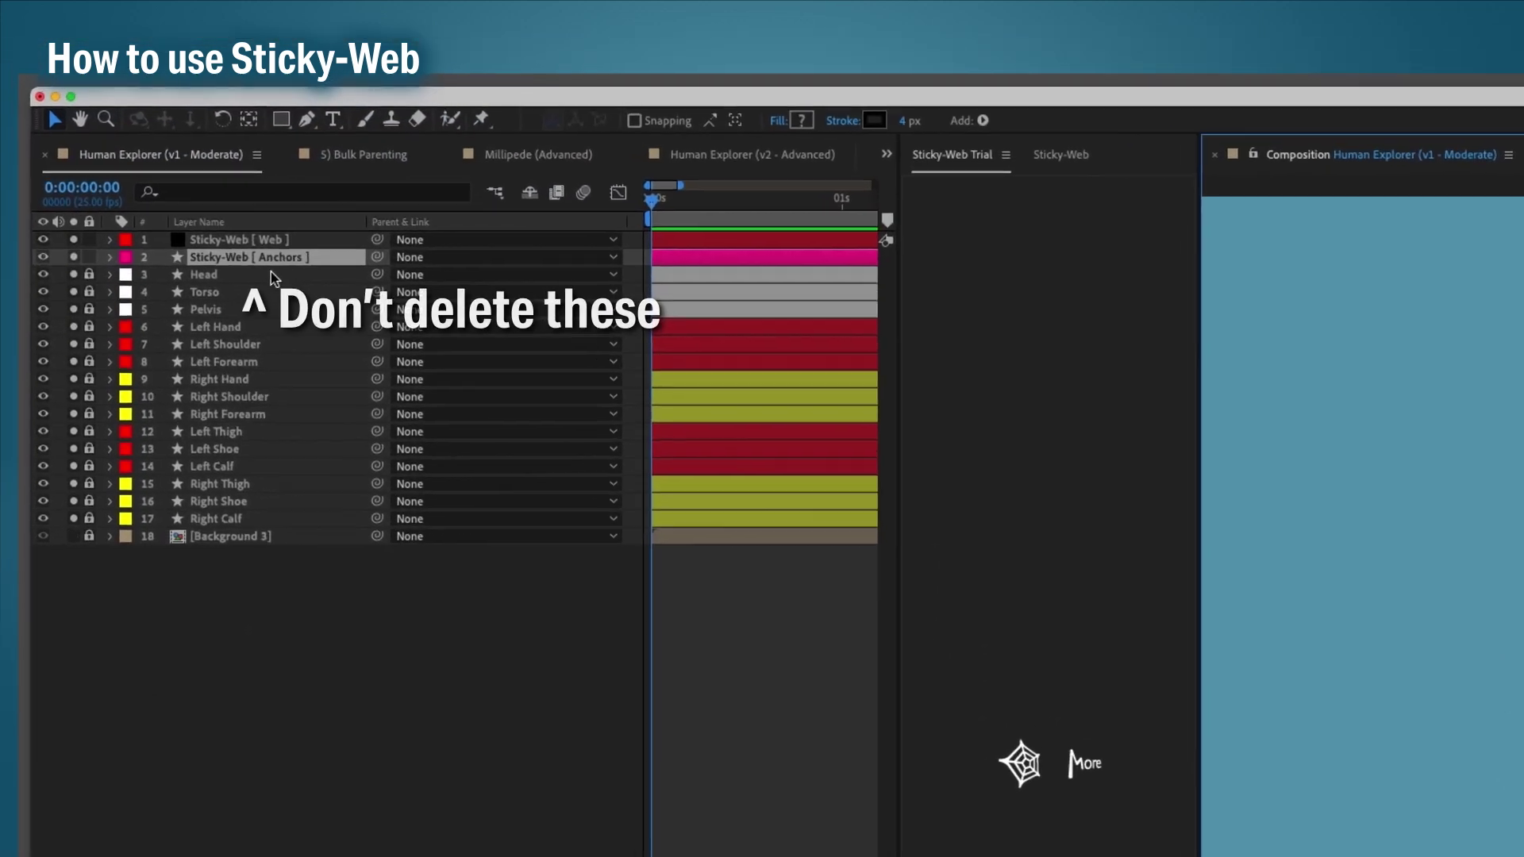
pyautogui.click(326, 241)
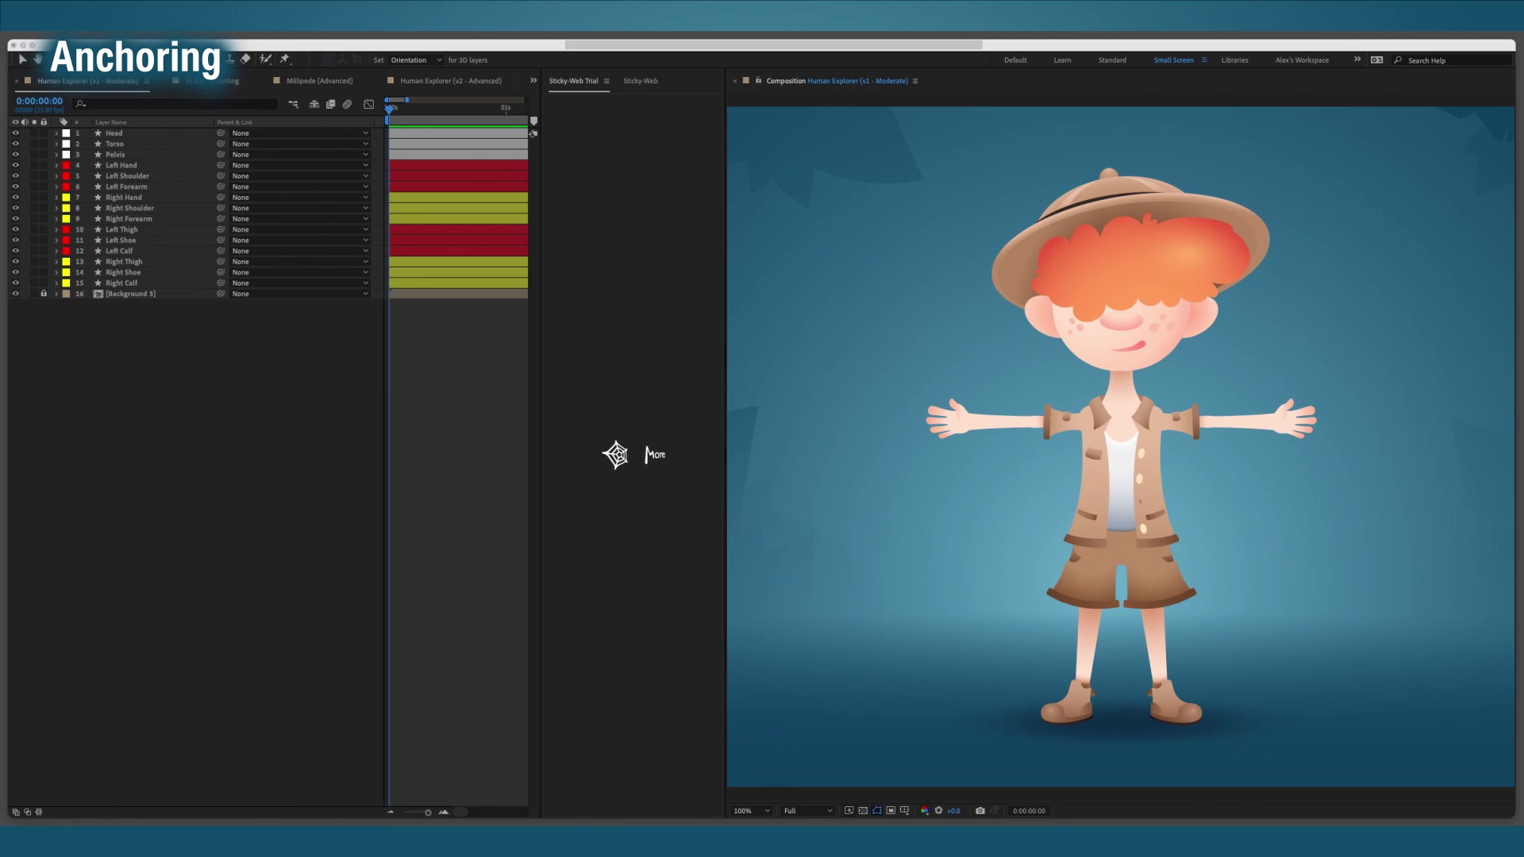
pyautogui.click(808, 561)
pyautogui.press('v')
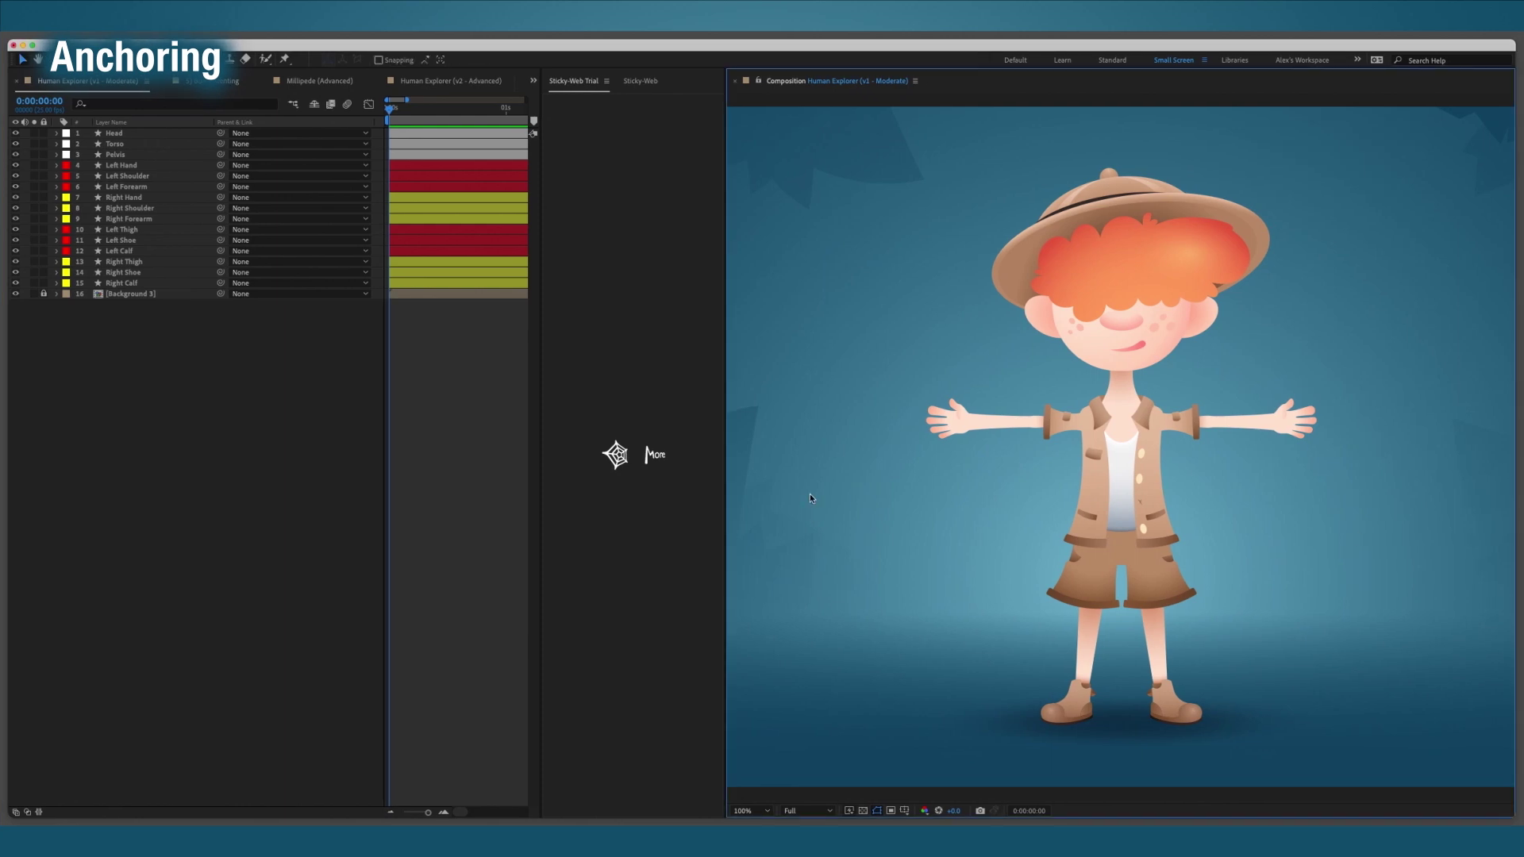
pyautogui.click(615, 455)
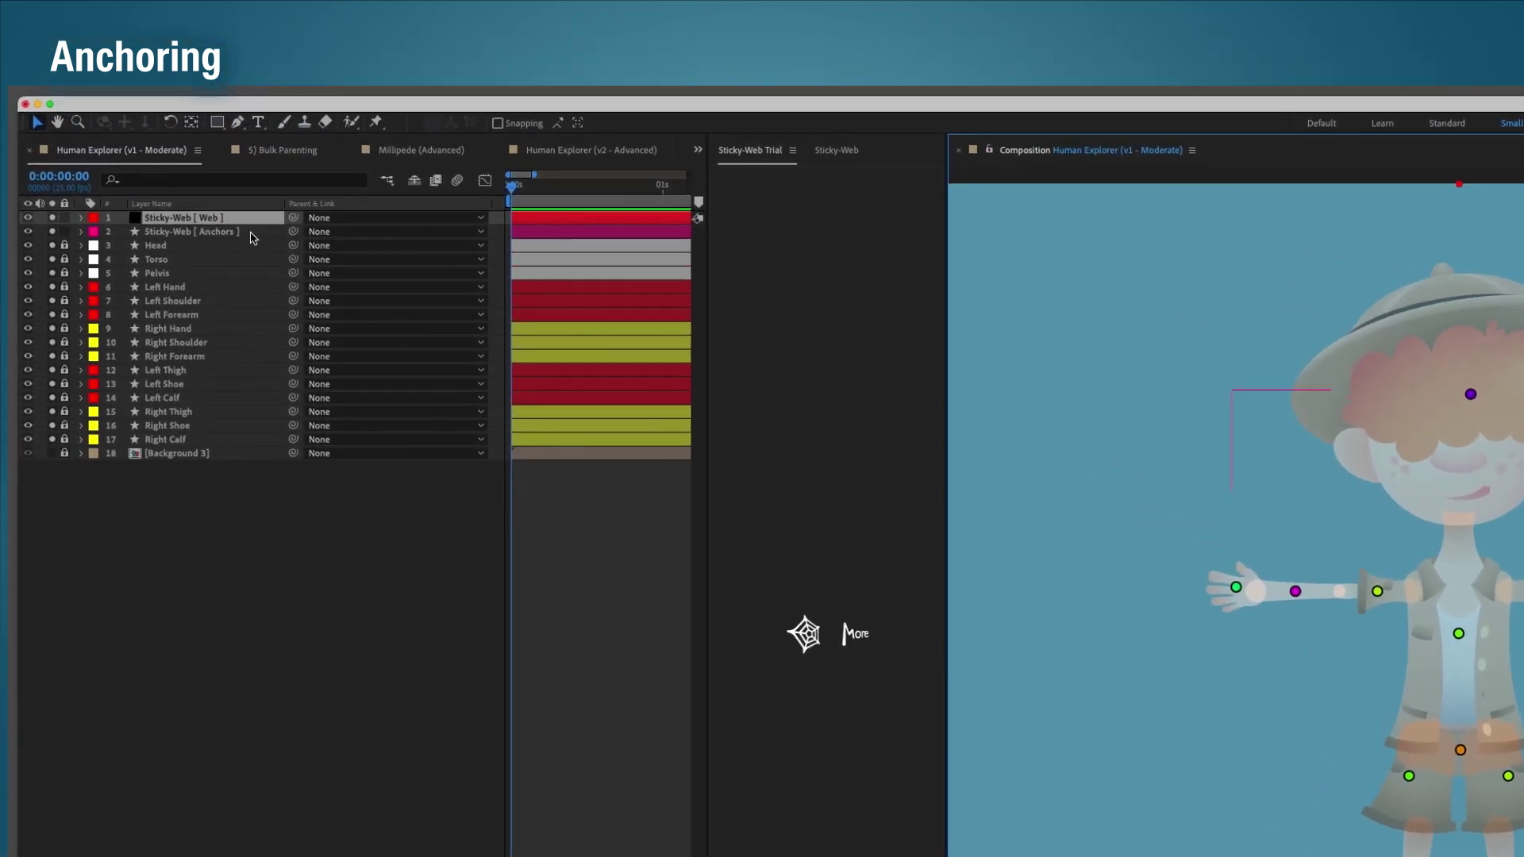
pyautogui.click(251, 232)
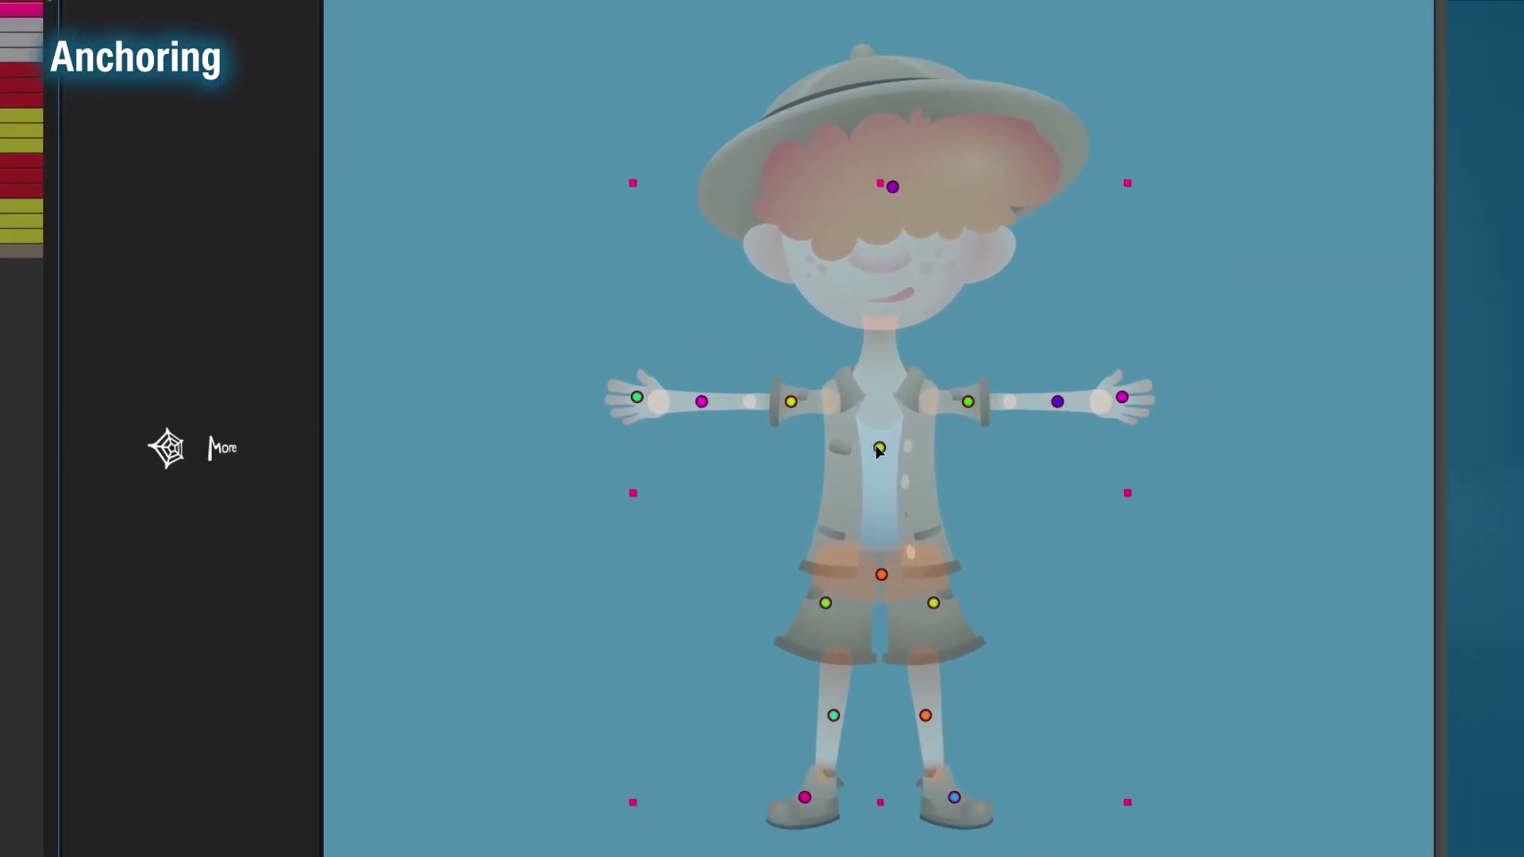
# Move the torso anchor to the waist and the shoulder, forearm and hand anchors to their shoulder, elbow and wrist joints.
pyautogui.moveTo(879, 448); pyautogui.dragTo(879, 543)
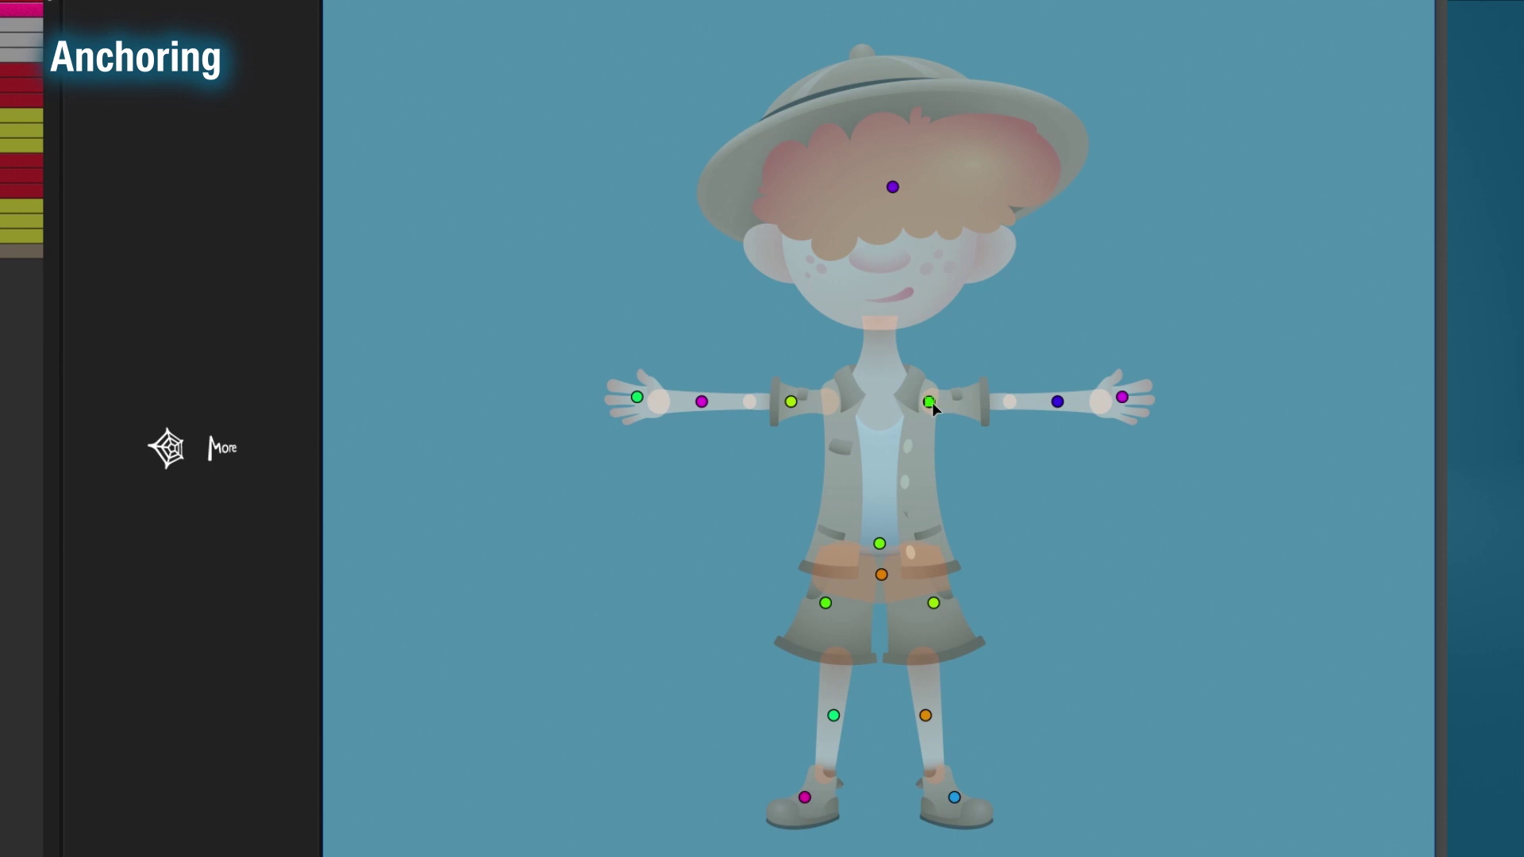
pyautogui.moveTo(1056, 402); pyautogui.dragTo(1017, 405)
pyautogui.moveTo(1126, 399); pyautogui.dragTo(1104, 403)
pyautogui.moveTo(729, 406); pyautogui.dragTo(749, 405)
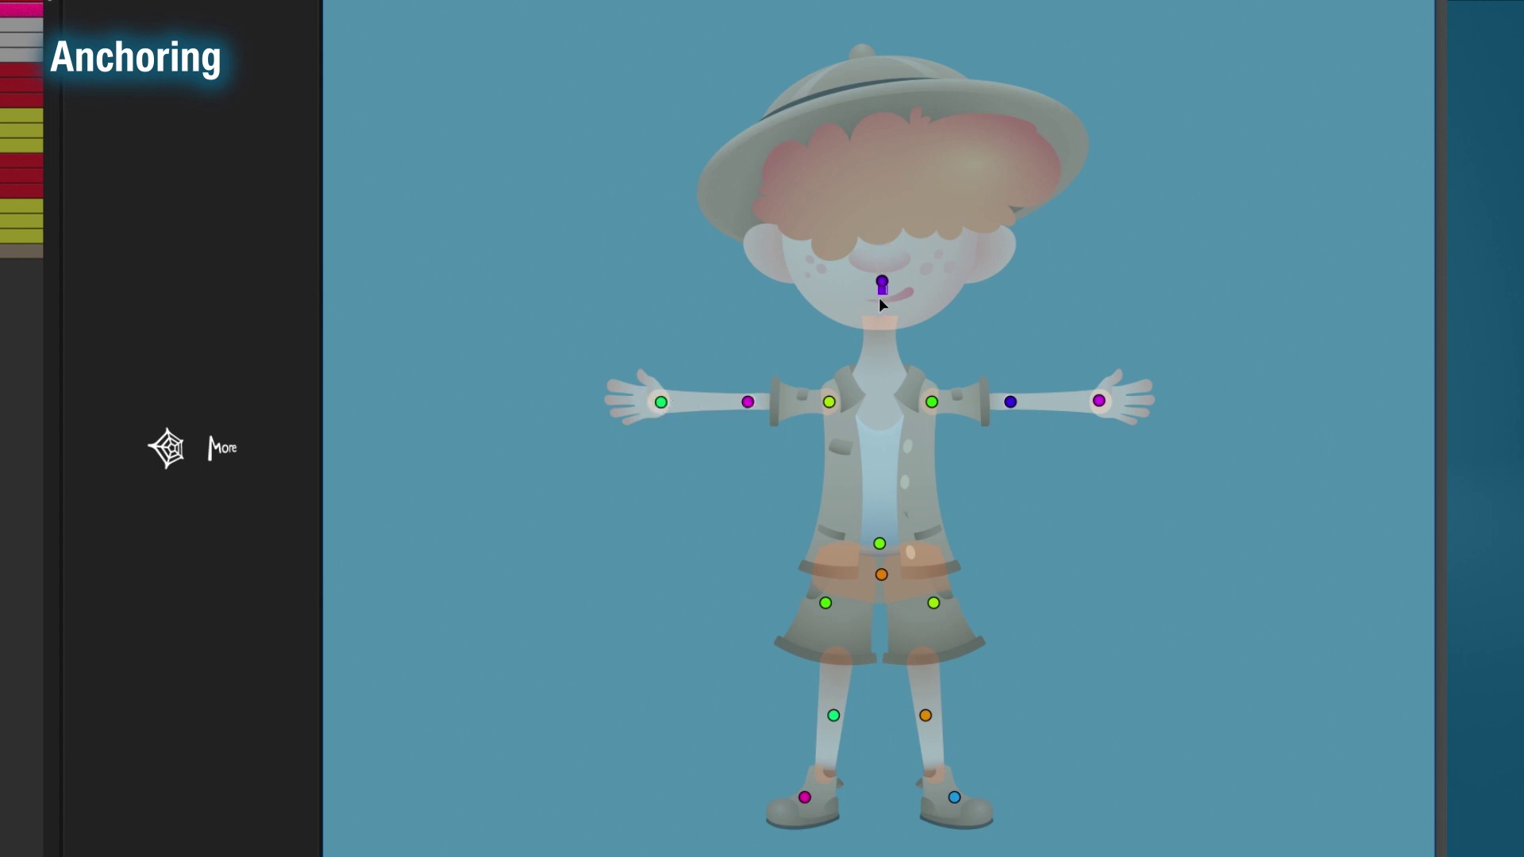
# Move the head anchor to the neck and the leg anchors to the hips, knees and ankles, and apply the anchor positions.
pyautogui.moveTo(878, 298); pyautogui.dragTo(878, 320)
pyautogui.moveTo(826, 602); pyautogui.dragTo(916, 569)
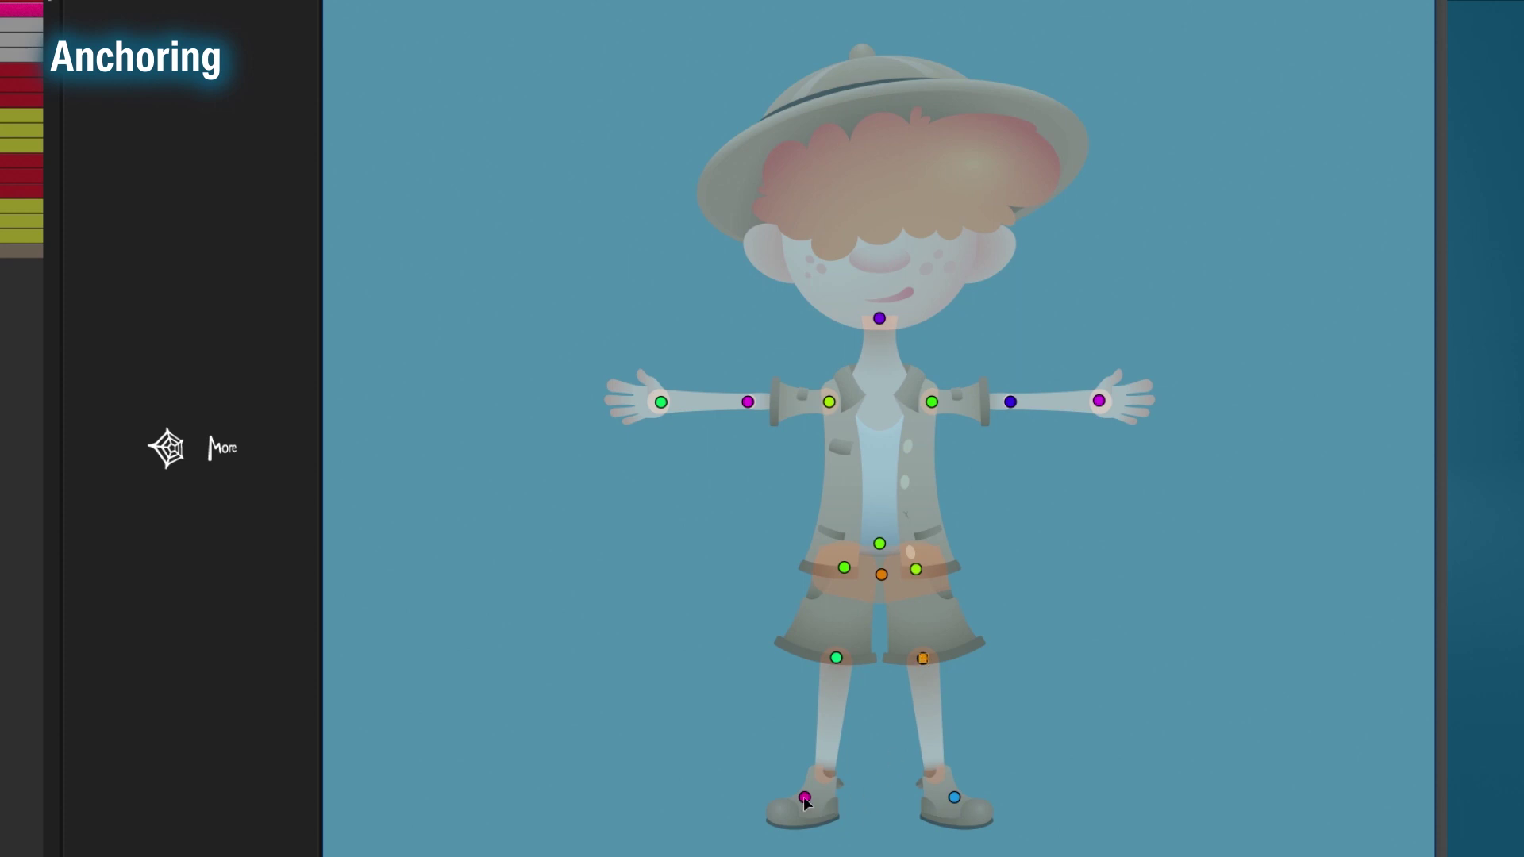
pyautogui.moveTo(804, 797); pyautogui.dragTo(825, 778)
pyautogui.click(167, 448)
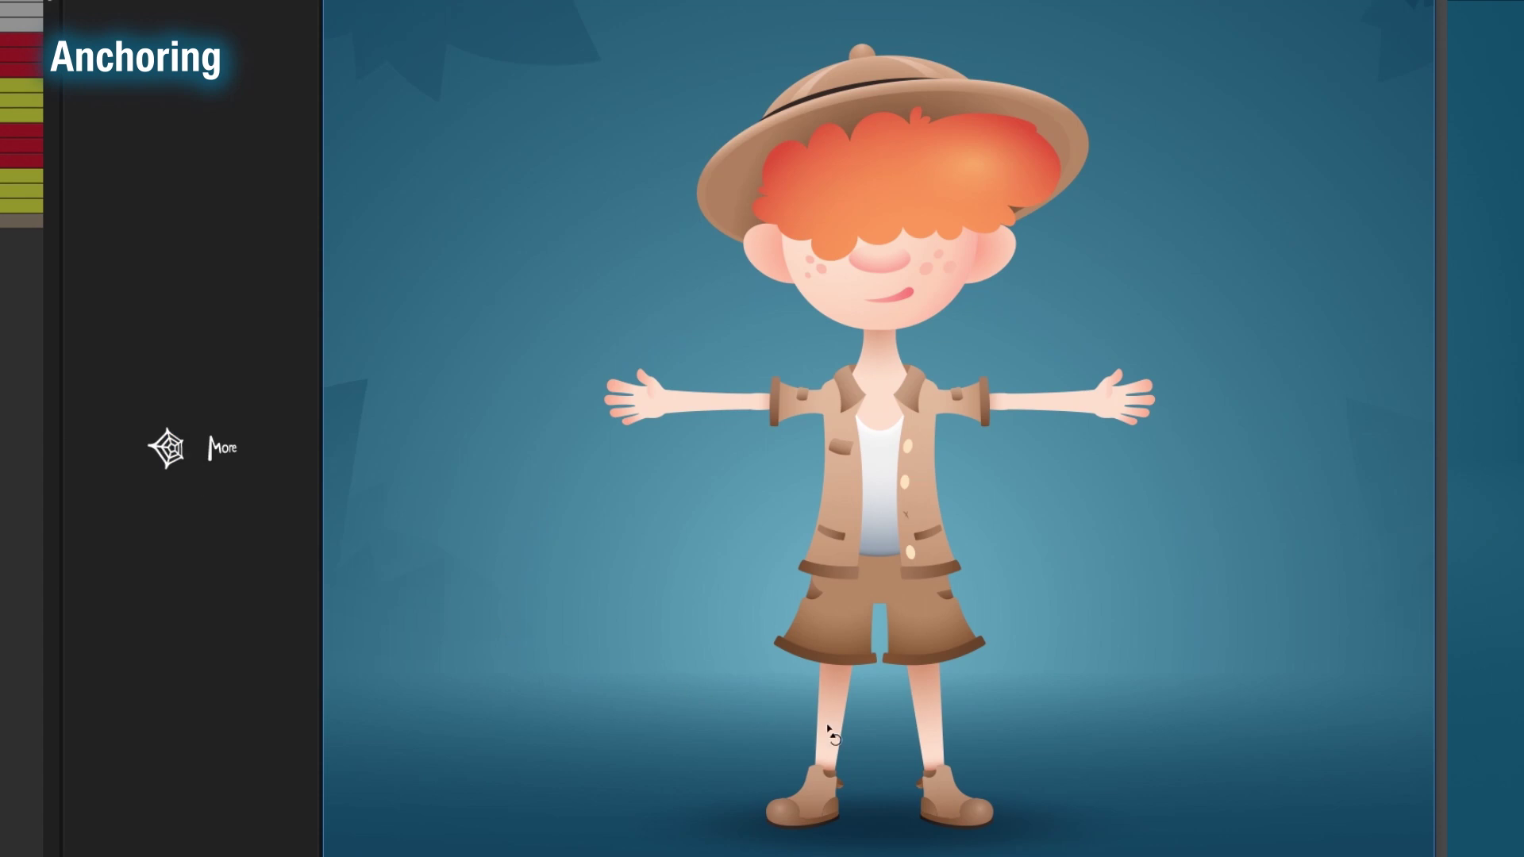
# Test rotating a calf, thigh and arm about their new joints, and undo the changes.
pyautogui.moveTo(829, 734)
pyautogui.mouseDown()
pyautogui.moveTo(738, 718)
pyautogui.moveTo(863, 739)
pyautogui.moveTo(836, 738)
pyautogui.mouseUp()
pyautogui.moveTo(832, 622)
pyautogui.mouseDown()
pyautogui.moveTo(800, 607)
pyautogui.moveTo(864, 638)
pyautogui.moveTo(831, 623)
pyautogui.mouseUp()
pyautogui.moveTo(654, 395); pyautogui.dragTo(668, 503)
pyautogui.hotkey('ctrl', 'z')
pyautogui.hotkey('ctrl', 'z')
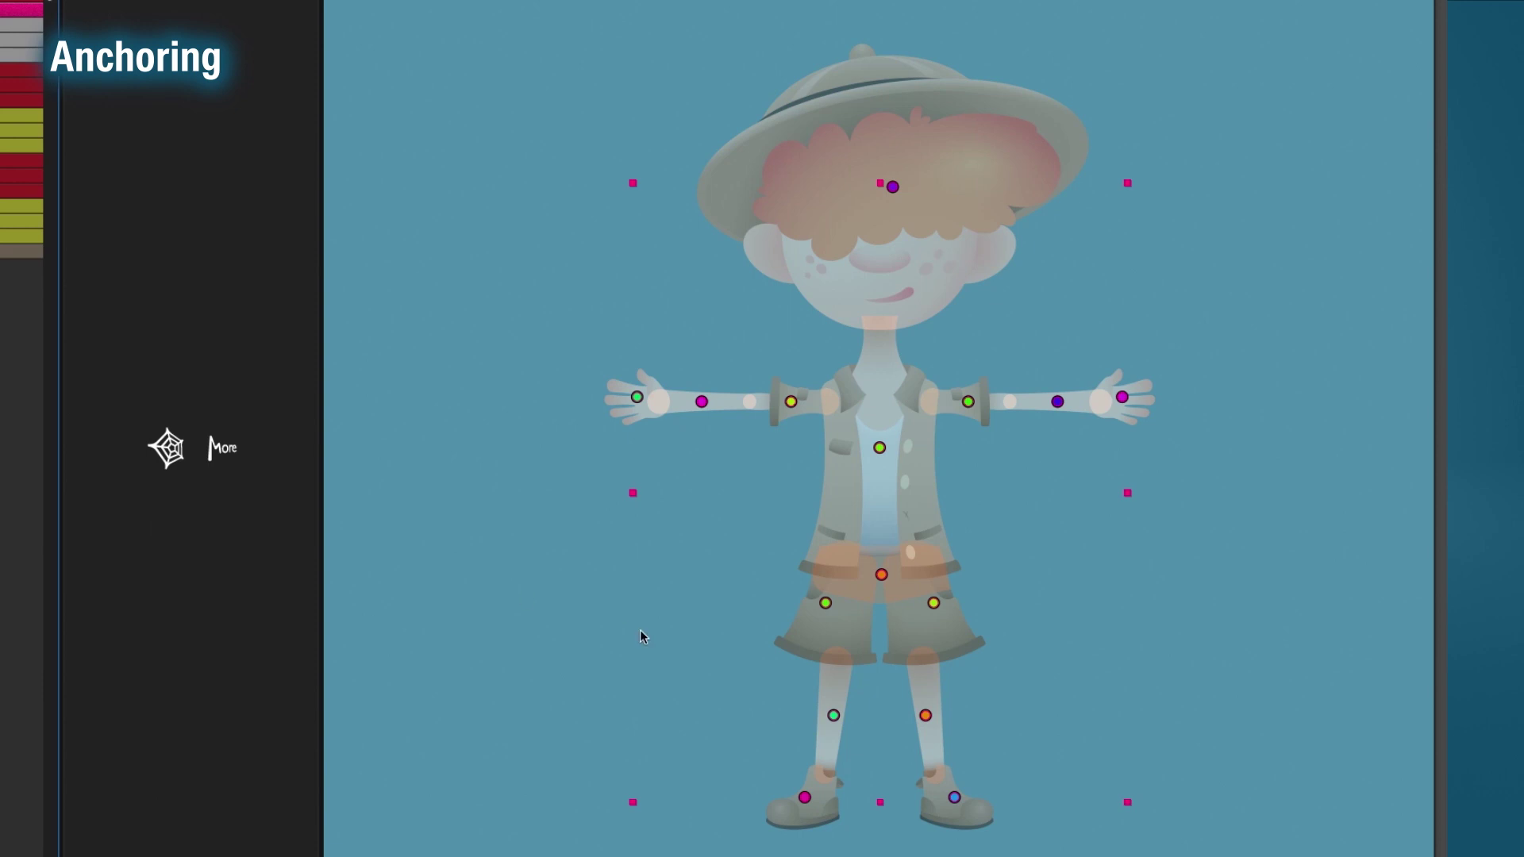
# Move the paired leg anchors symmetrically, placing the calf anchors at the knees, shoe anchors at the ankles and thigh anchors at the hips.
pyautogui.moveTo(834, 715); pyautogui.dragTo(1010, 737)
pyautogui.click(836, 716)
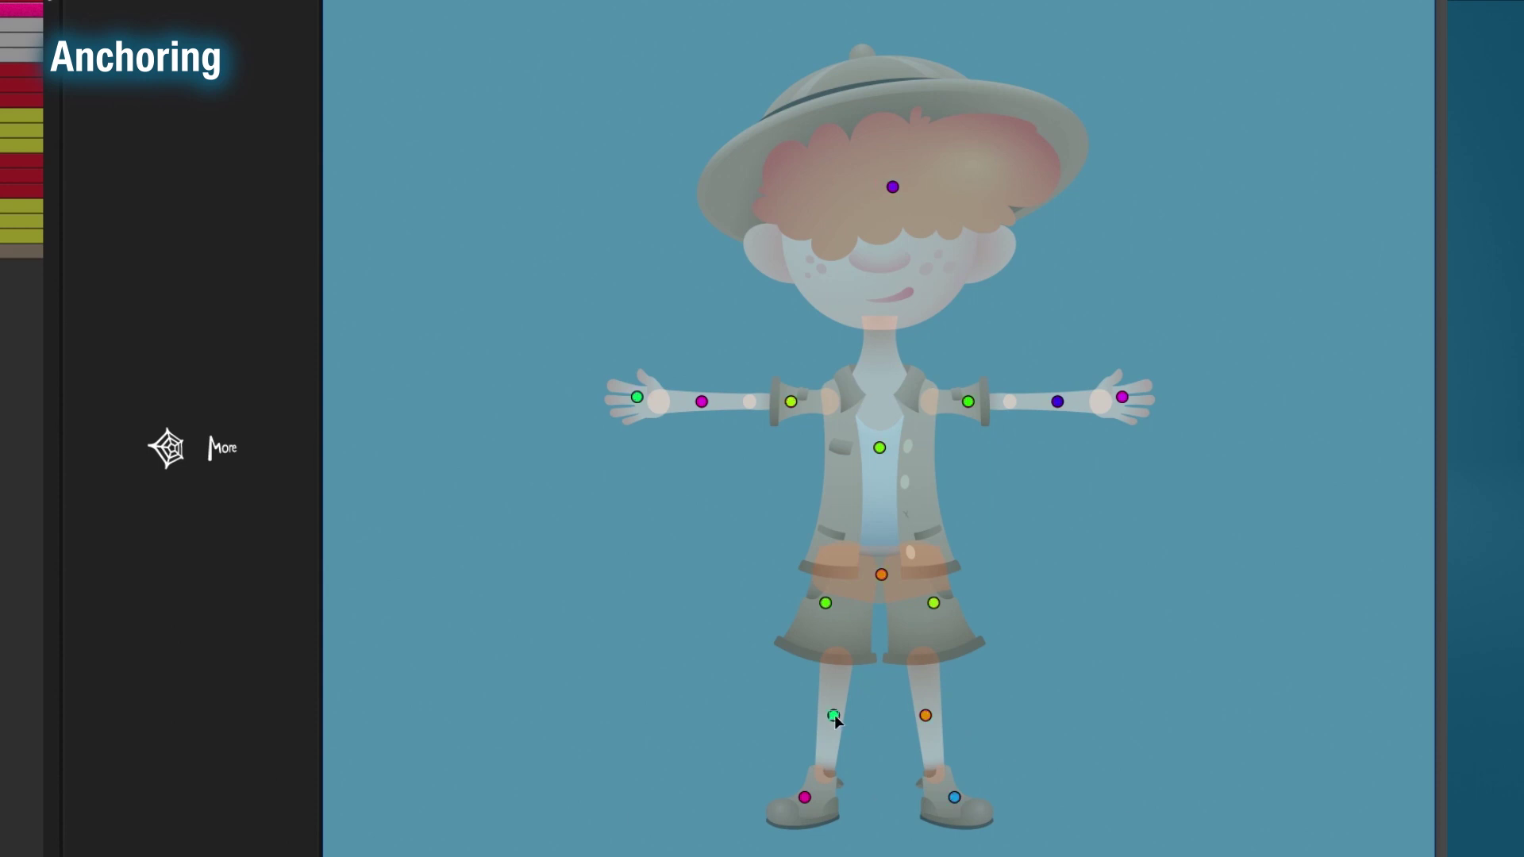
pyautogui.keyDown('shift'); pyautogui.click(924, 716); pyautogui.keyUp('shift')
pyautogui.moveTo(924, 717); pyautogui.dragTo(930, 659)
pyautogui.moveTo(954, 798)
pyautogui.mouseDown()
pyautogui.moveTo(956, 773)
pyautogui.moveTo(981, 792)
pyautogui.moveTo(937, 811)
pyautogui.mouseUp()
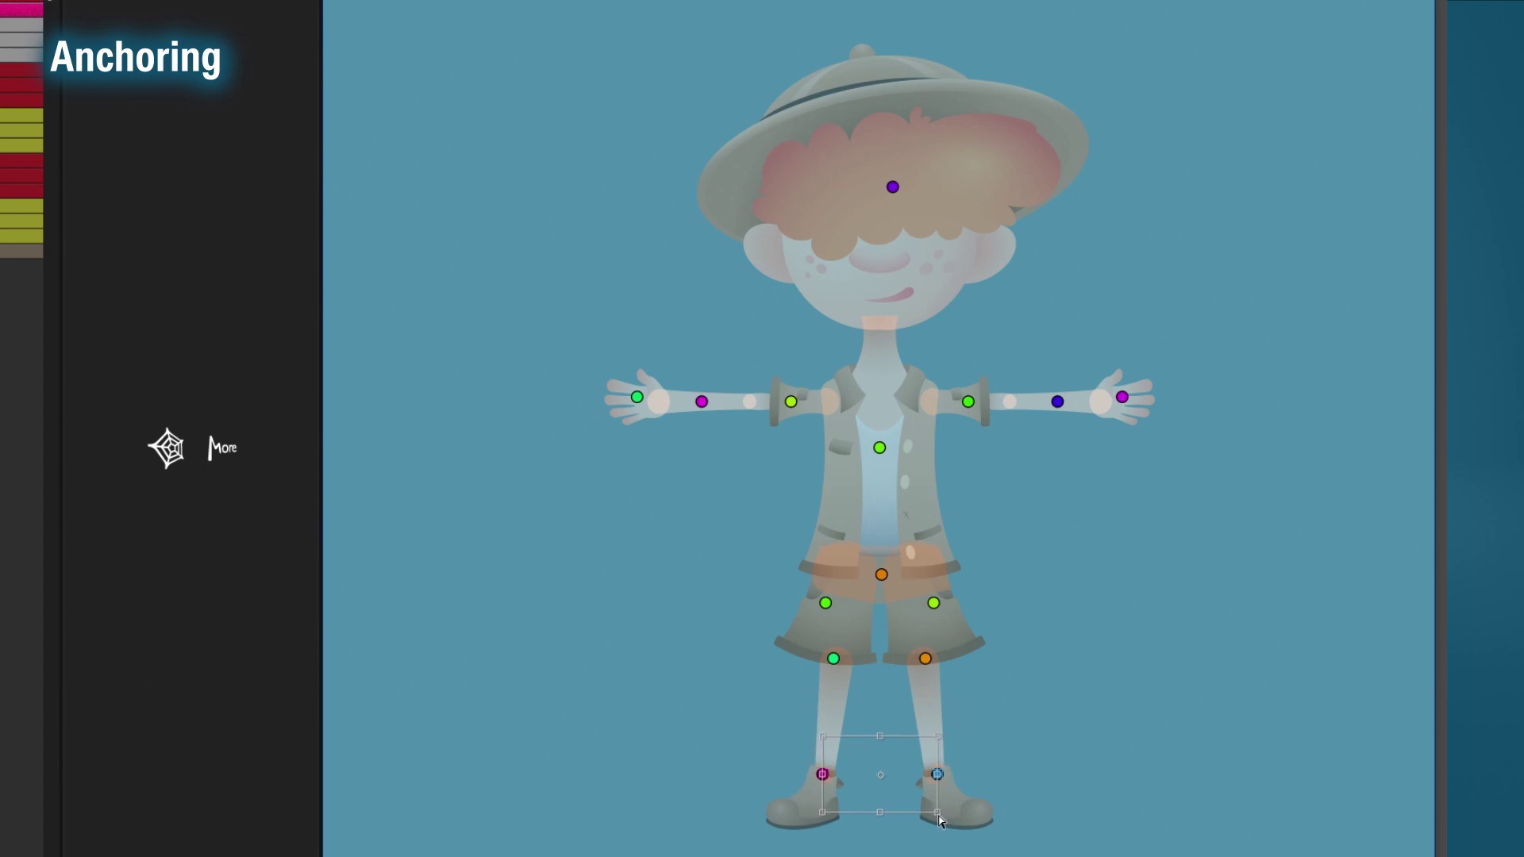
pyautogui.keyDown('shift'); pyautogui.click(825, 600); pyautogui.keyUp('shift')
pyautogui.moveTo(824, 599); pyautogui.dragTo(854, 563)
# Move the paired arm anchors symmetrically to the shoulders, elbows and wrists, set the head anchor at the neck, and apply the anchor positions.
pyautogui.click(790, 401)
pyautogui.keyDown('shift'); pyautogui.click(967, 402); pyautogui.keyUp('shift')
pyautogui.moveTo(968, 402); pyautogui.dragTo(931, 402)
pyautogui.click(702, 402)
pyautogui.keyDown('shift'); pyautogui.click(1056, 402); pyautogui.keyUp('shift')
pyautogui.moveTo(1057, 401); pyautogui.dragTo(1009, 404)
pyautogui.moveTo(1121, 397); pyautogui.dragTo(1099, 403)
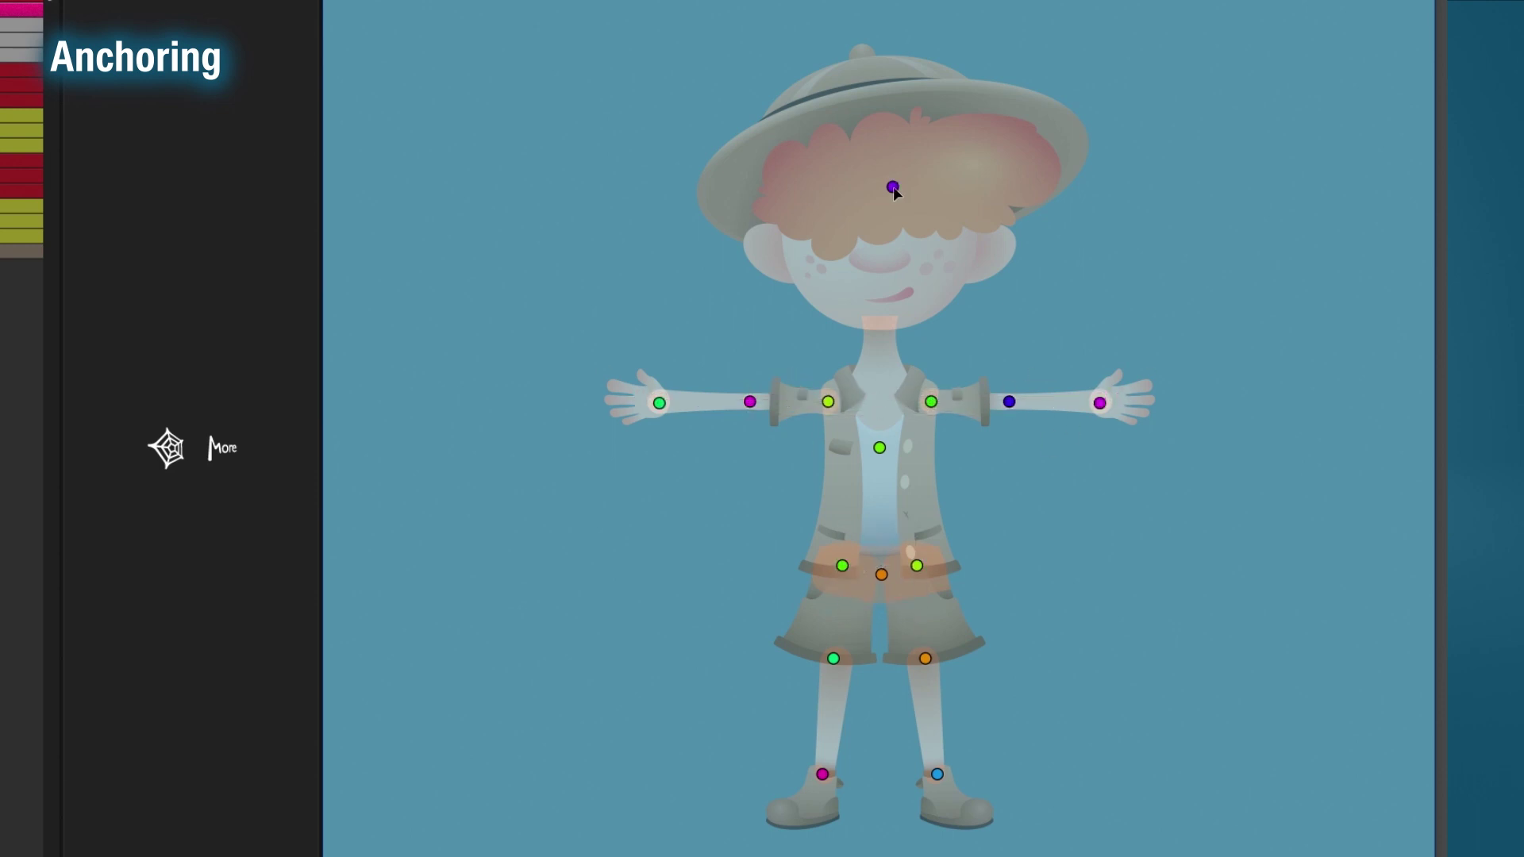
pyautogui.moveTo(893, 188); pyautogui.dragTo(879, 323)
pyautogui.click(165, 448)
# Test rotating the head about its neck anchor, and undo the rotation.
pyautogui.press('w')
pyautogui.moveTo(964, 228); pyautogui.dragTo(905, 208)
pyautogui.hotkey('ctrl', 'z')
pyautogui.click(1009, 414)
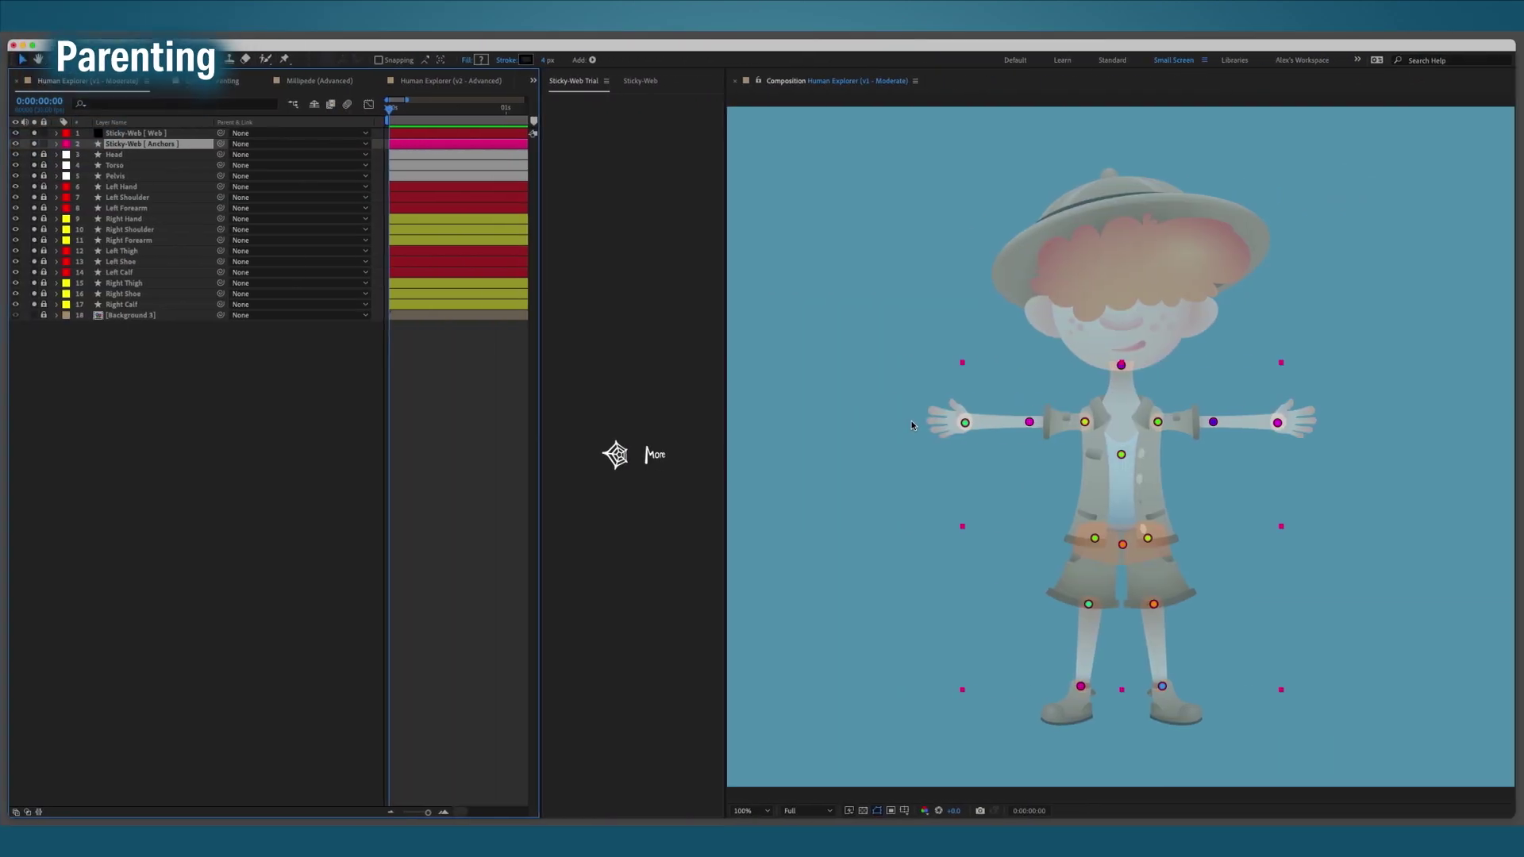
# Undo the five-point practice path drawn in the empty area beside the character.
pyautogui.click(965, 423)
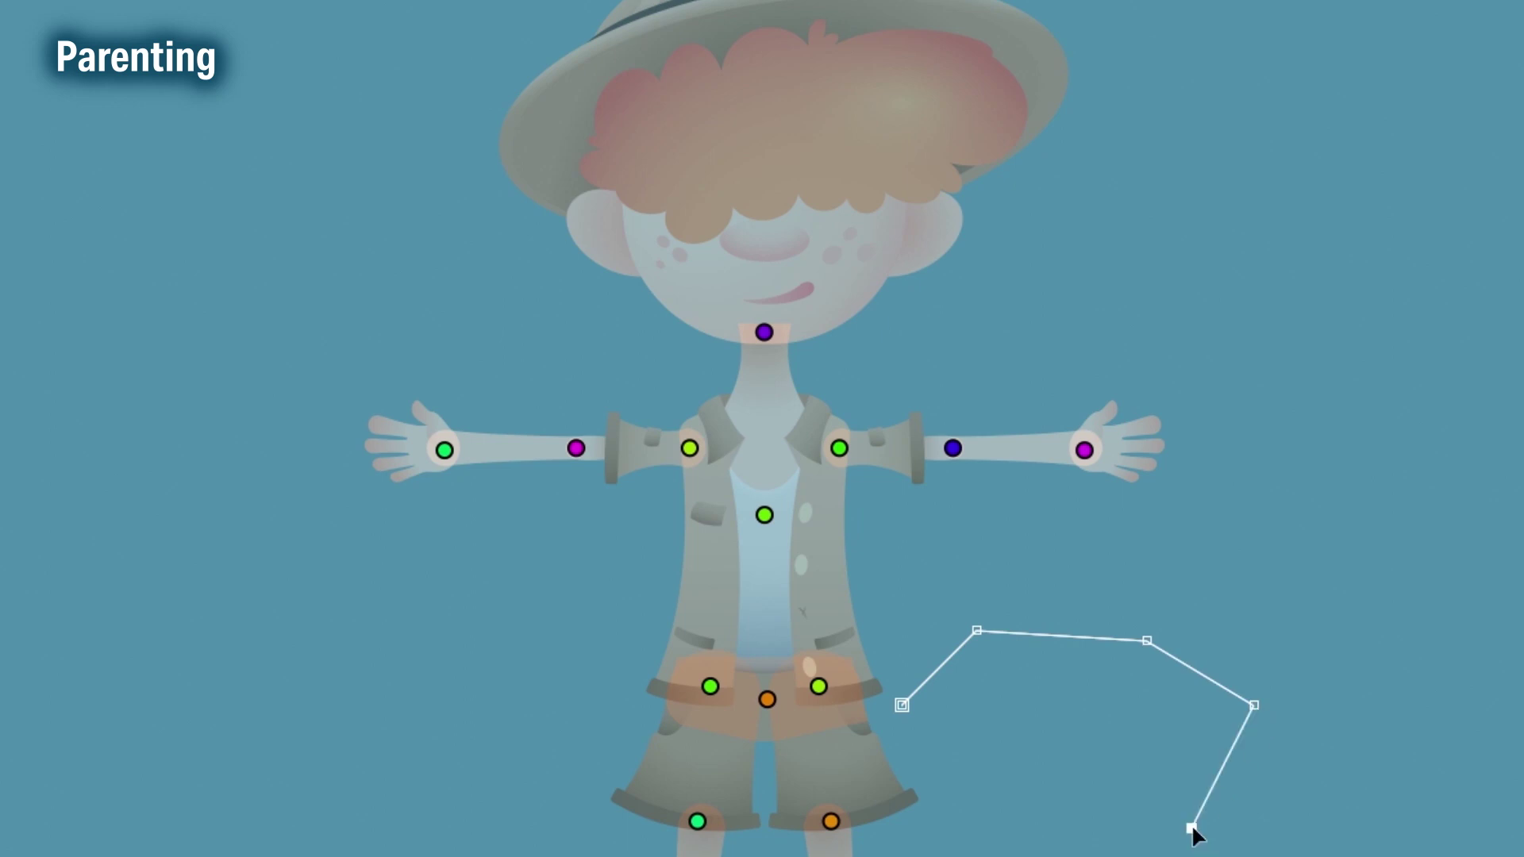
pyautogui.hotkey('ctrl', 'z')
pyautogui.hotkey('ctrl', 'z')
pyautogui.hotkey('ctrl', 'z')
pyautogui.hotkey('ctrl', 'z')
pyautogui.hotkey('ctrl', 'z')
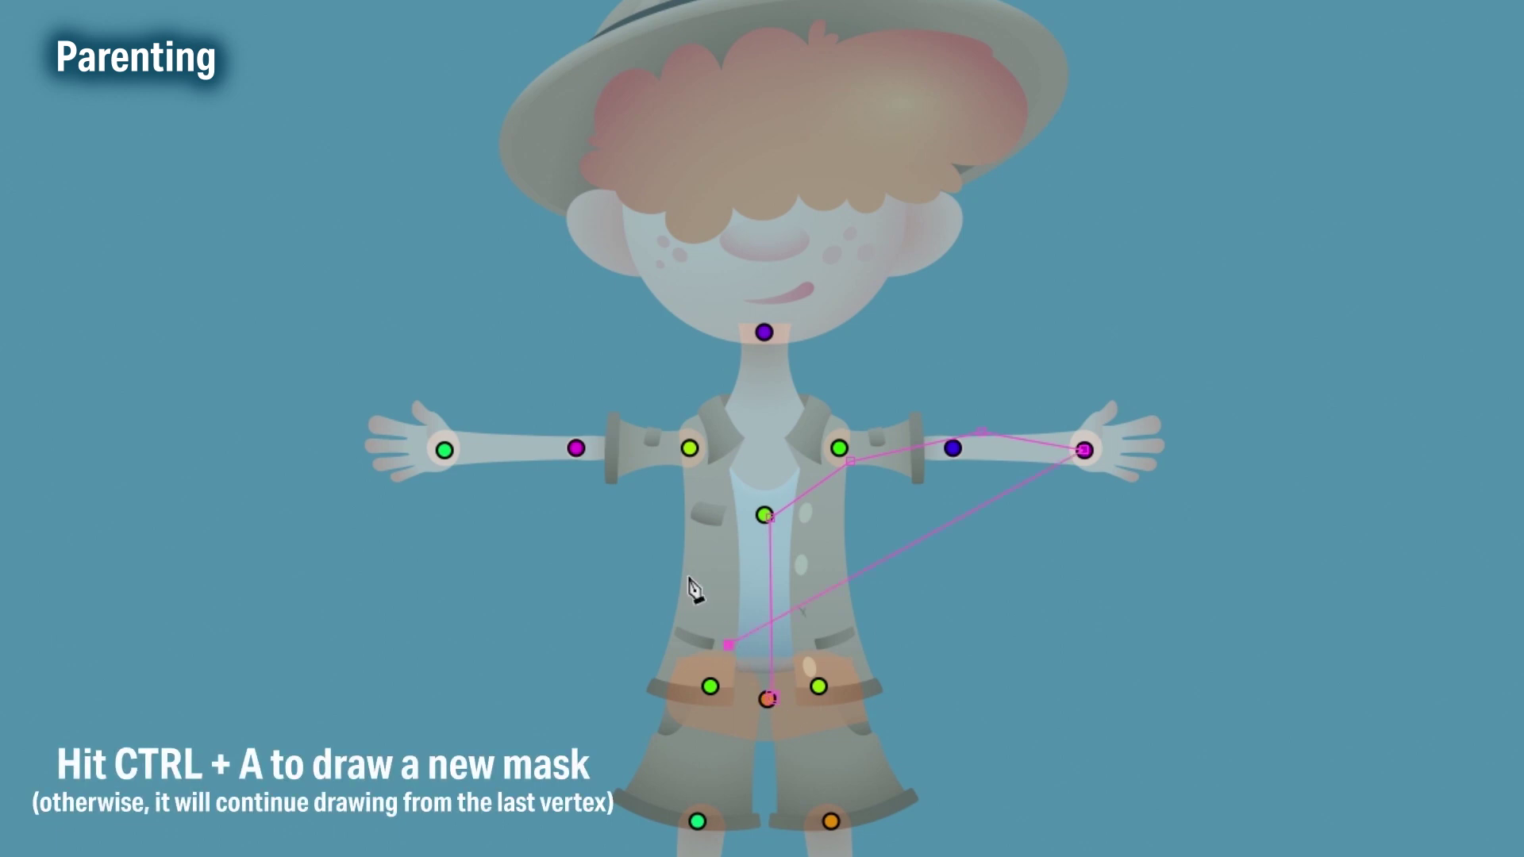
# Undo the stray vertex added to the arm path and draw a separate leg path from the pelvis through hip and knee to the ankle.
pyautogui.click(663, 534)
pyautogui.hotkey('ctrl', 'z')
pyautogui.hotkey('ctrl', 'a')
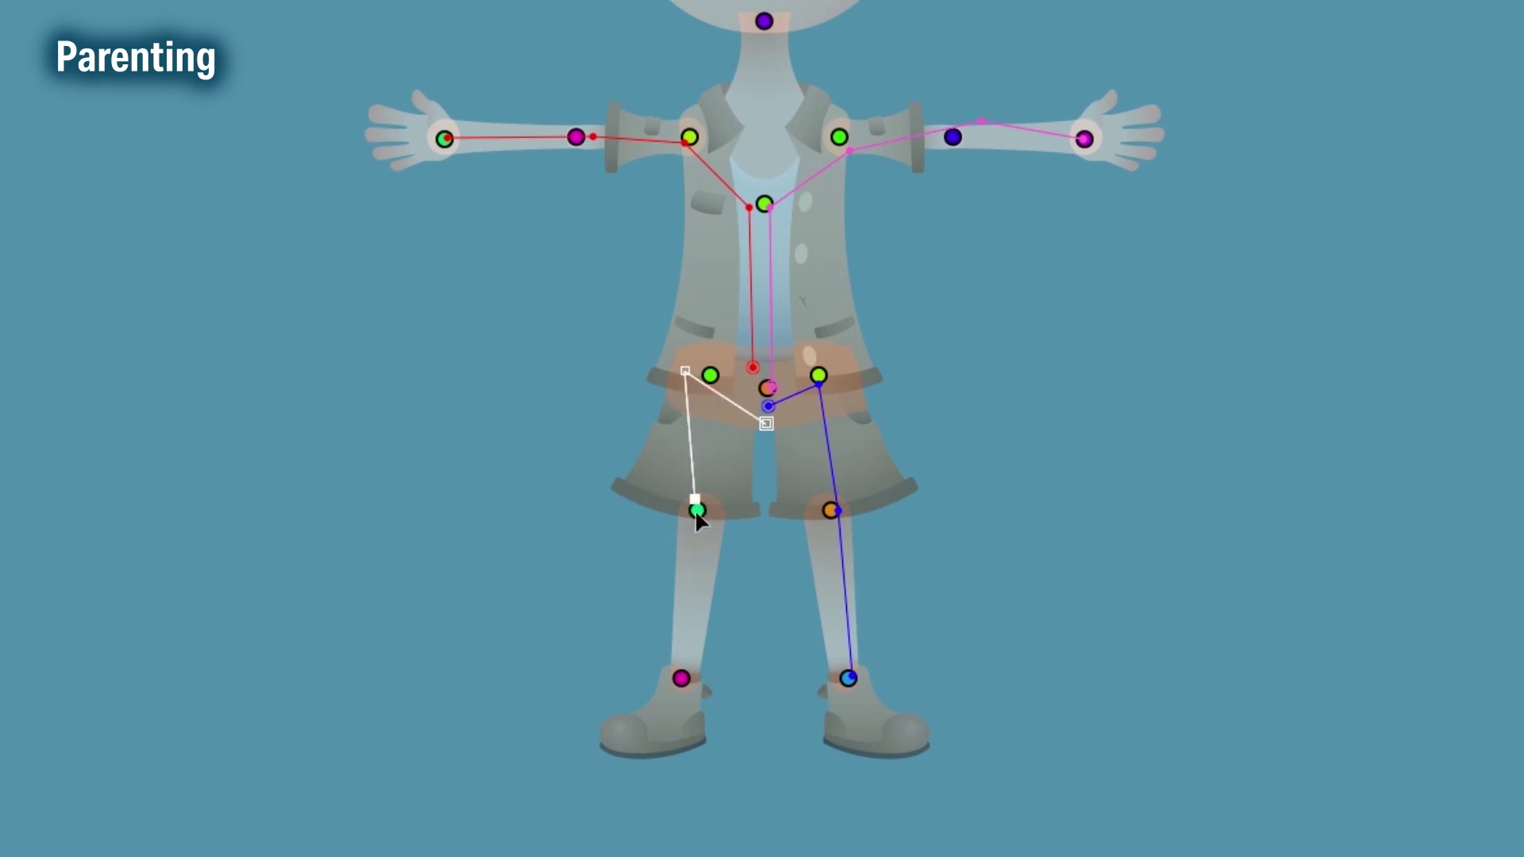
pyautogui.click(694, 499)
pyautogui.click(676, 662)
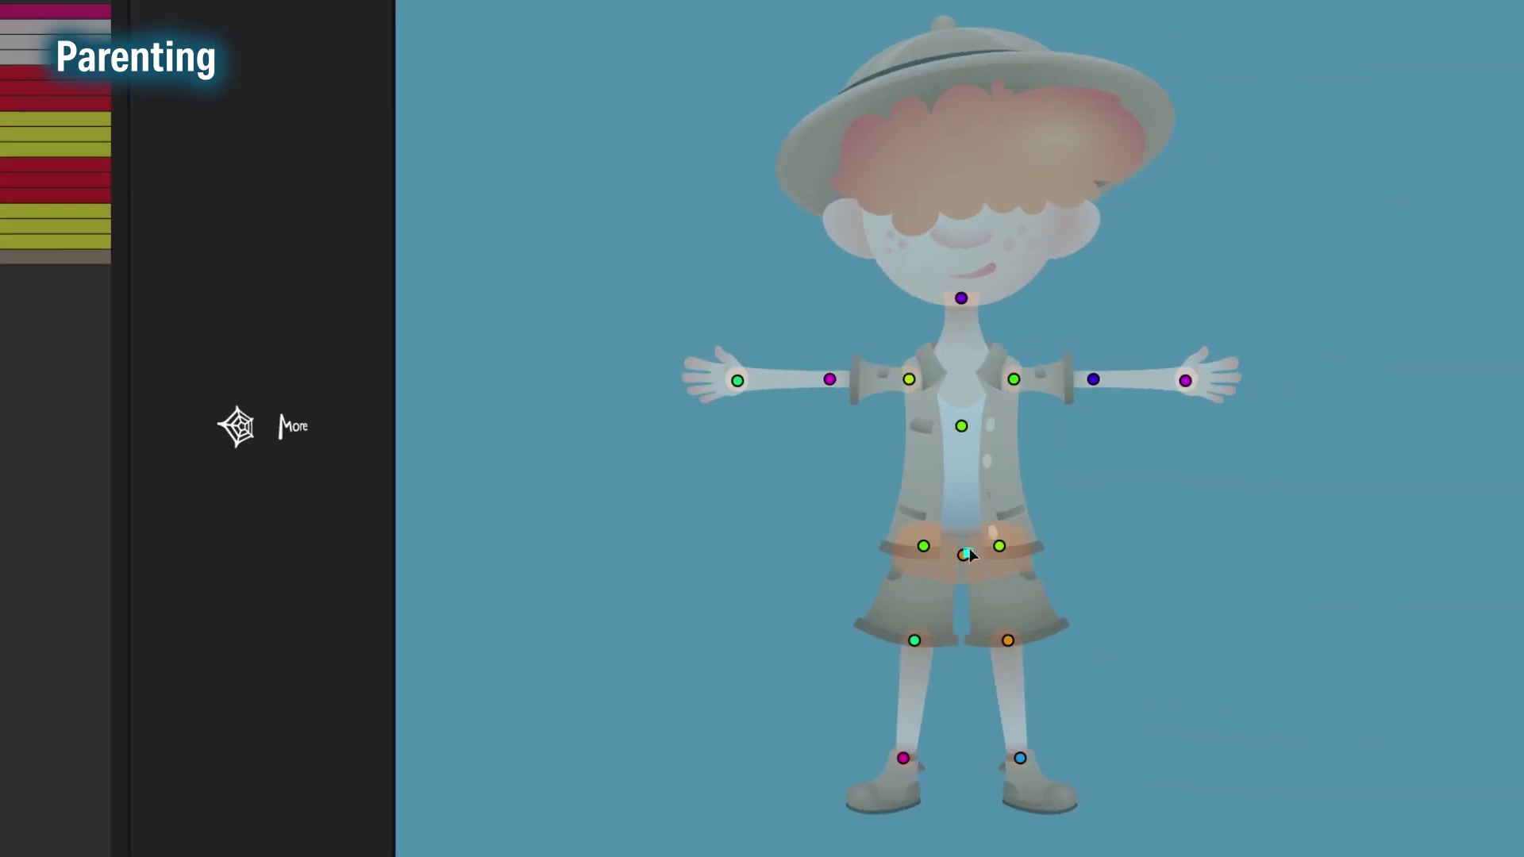
# Draw a parenting path from the pelvis through the torso, shoulder and elbow to the wrist of the arm on the image's right.
pyautogui.click(909, 553)
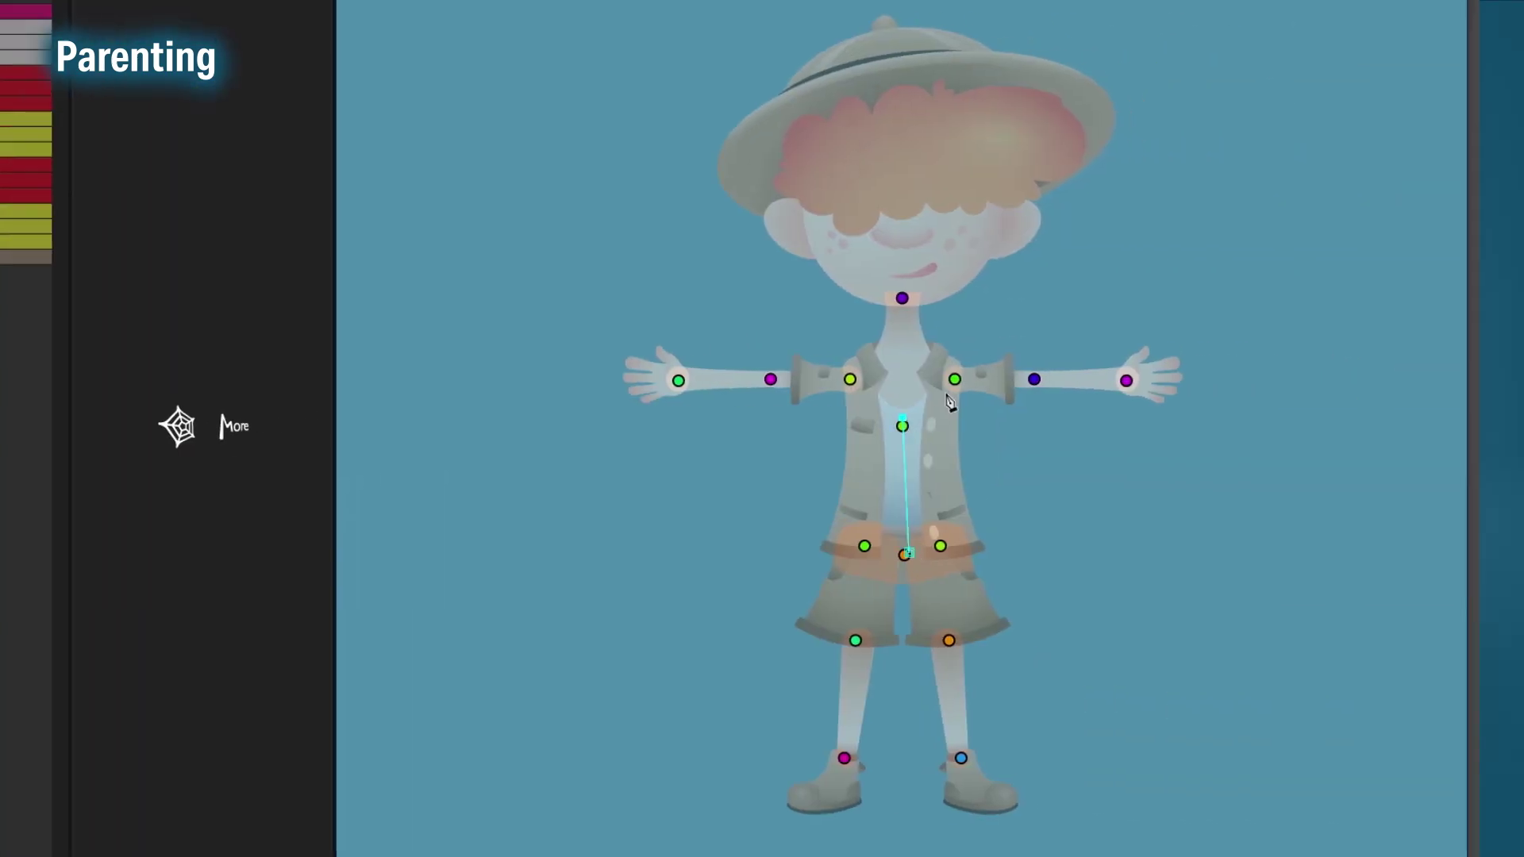
pyautogui.click(902, 419)
pyautogui.click(953, 373)
pyautogui.click(1048, 385)
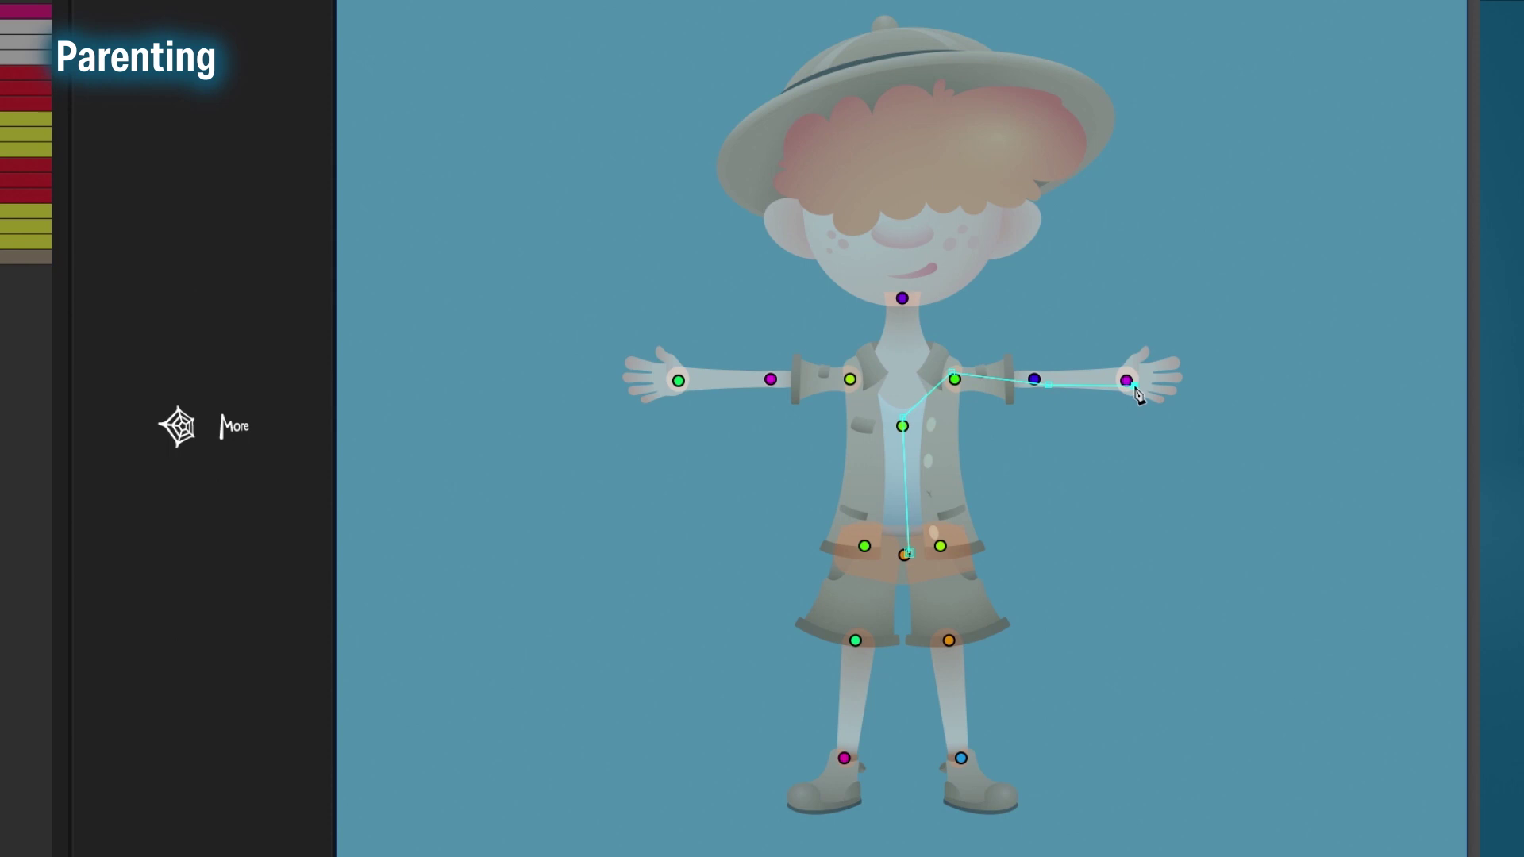
# Draw a separate parenting path from the pelvis through the hip and knee to the ankle on the same side.
pyautogui.click(903, 563)
pyautogui.click(953, 549)
pyautogui.click(946, 633)
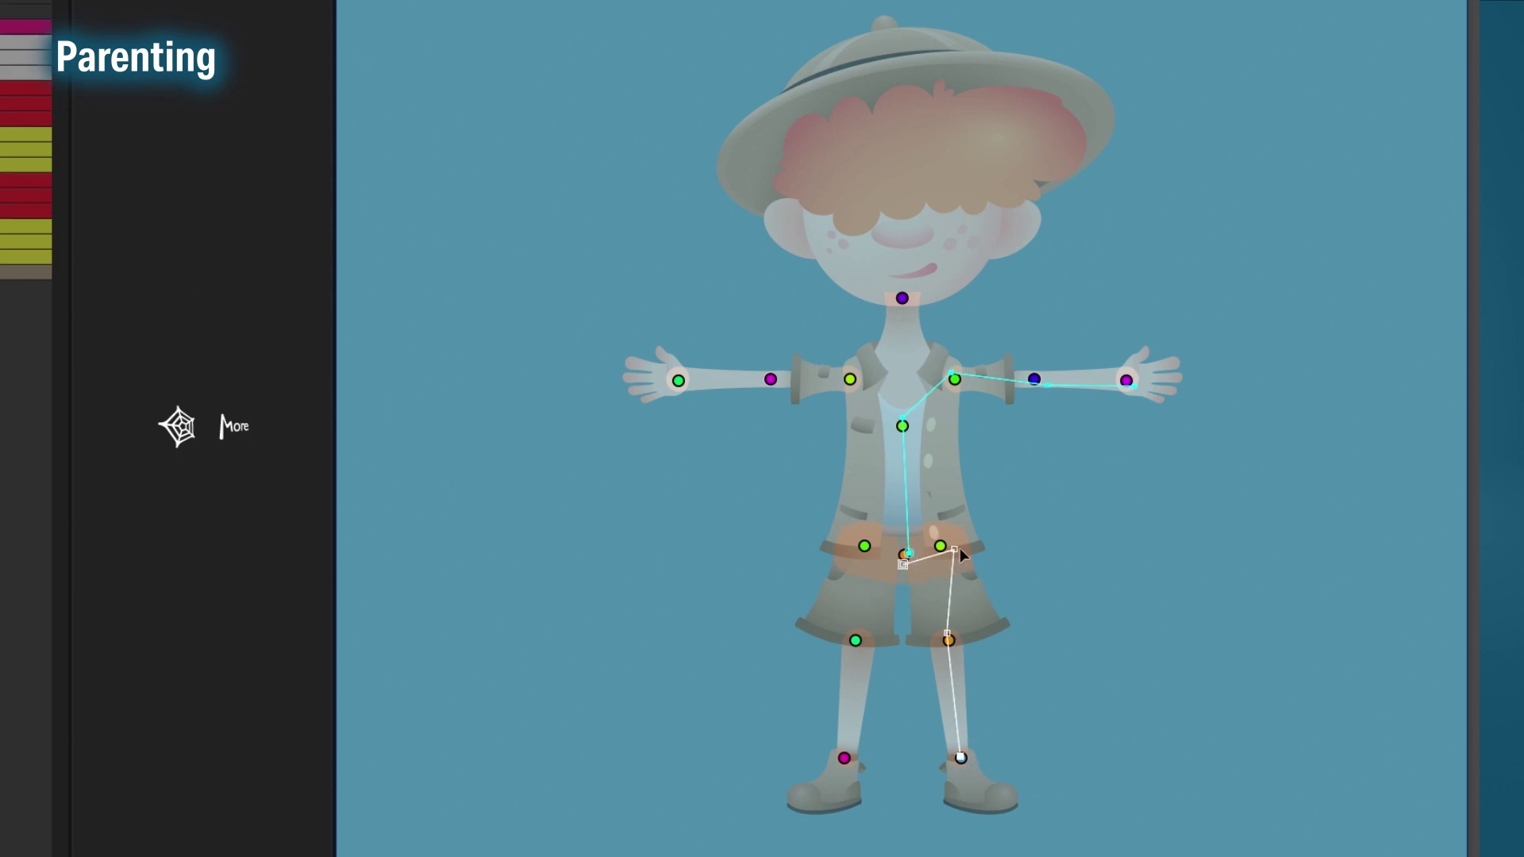
# Duplicate the arm and leg paths, mirror the copies onto the opposite limbs, and add a path from the torso to the head anchor.
pyautogui.moveTo(1210, 316); pyautogui.dragTo(805, 784)
pyautogui.hotkey('ctrl', 'd')
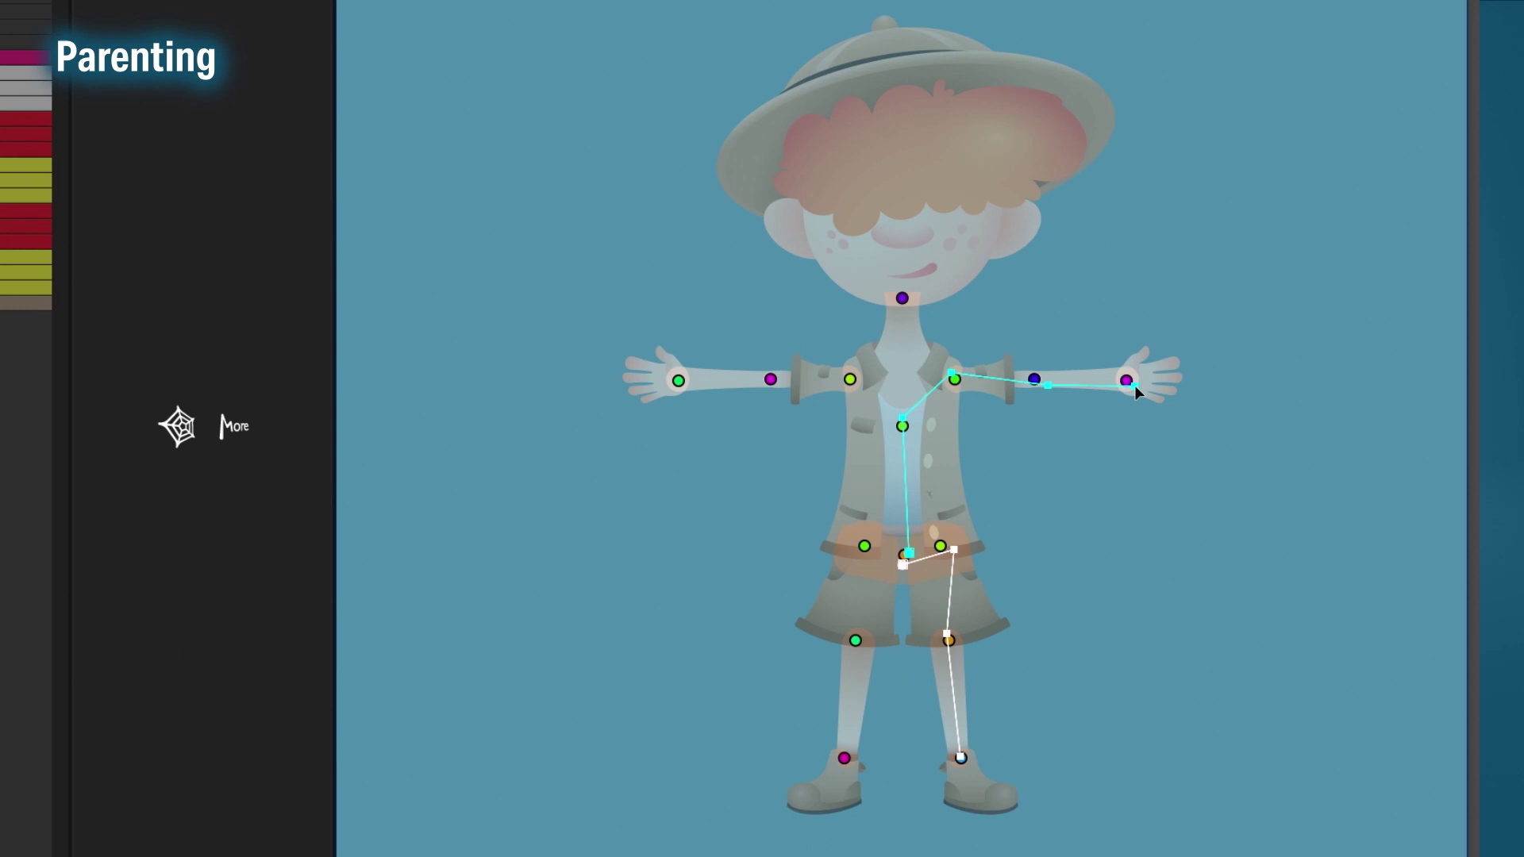
pyautogui.doubleClick(1135, 386)
pyautogui.moveTo(1137, 565); pyautogui.dragTo(678, 580)
pyautogui.press('Return')
pyautogui.click(902, 403)
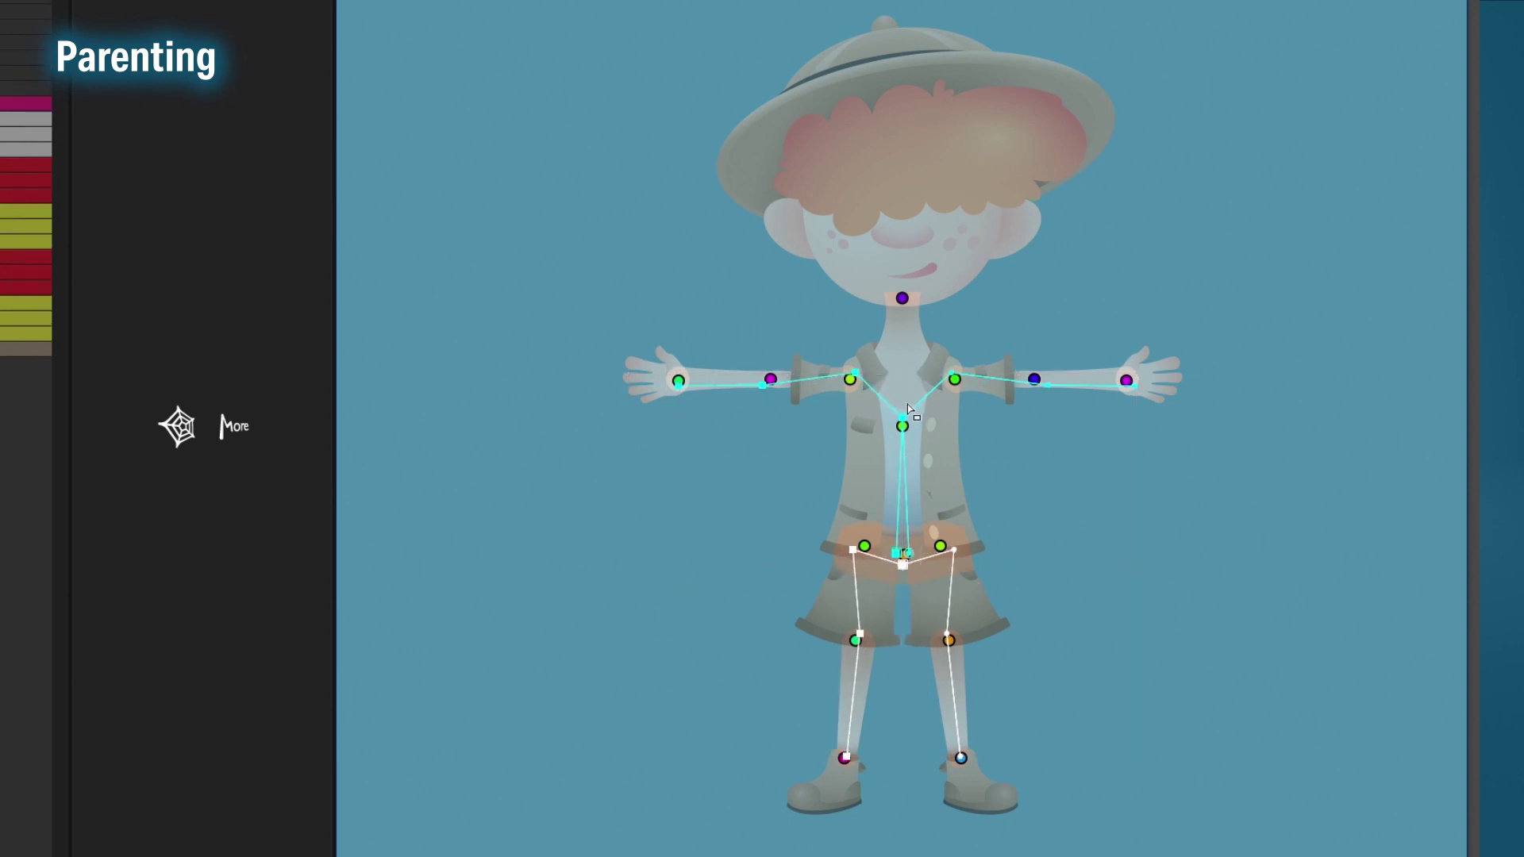
pyautogui.click(908, 294)
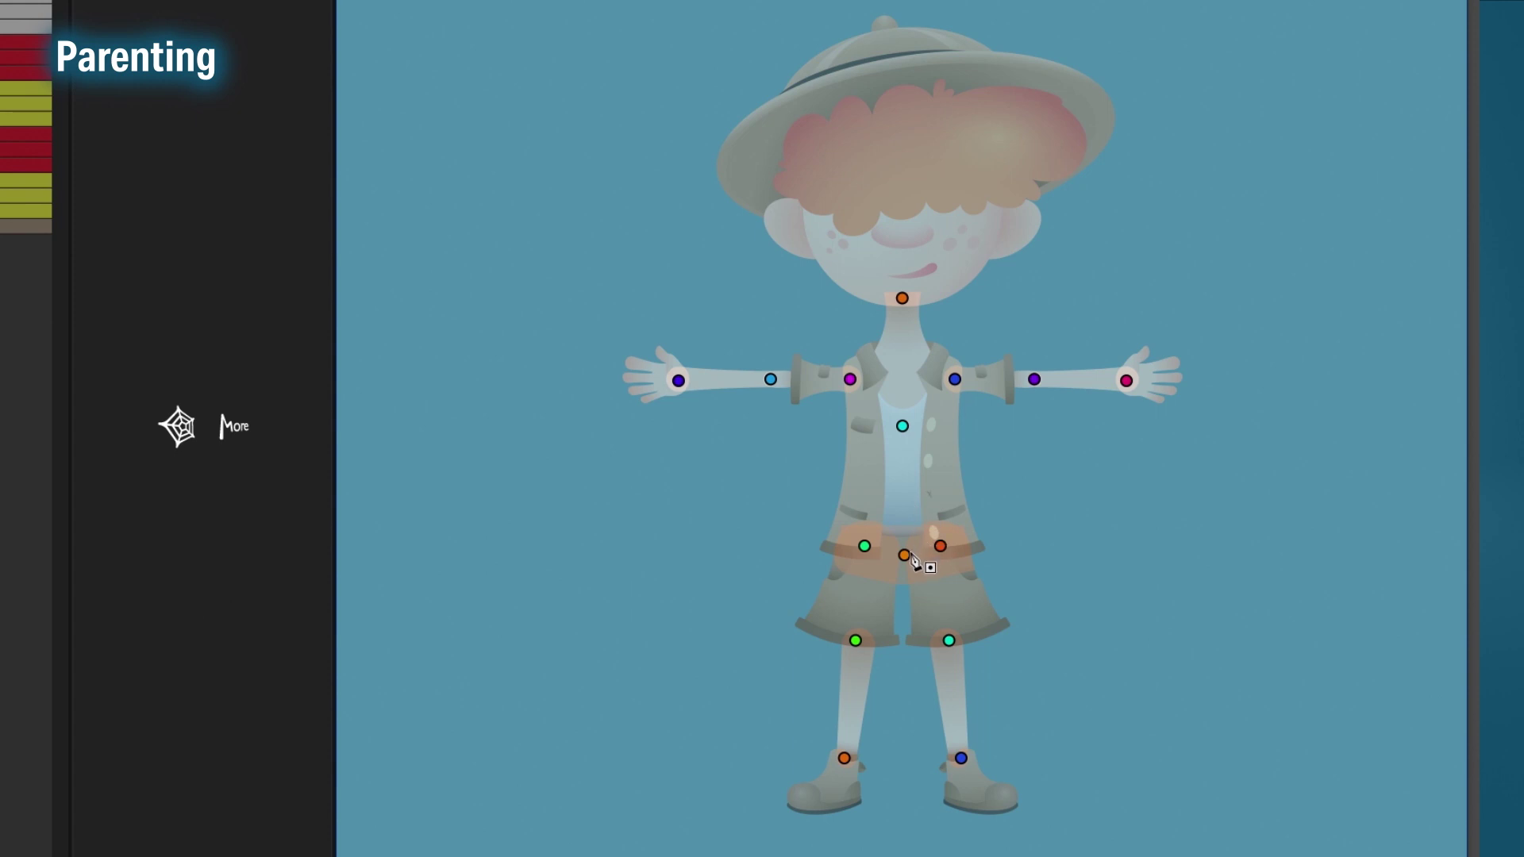
# Start a single continuous path from the pelvis through the torso and shoulder to the wrist of the arm on the image's right.
pyautogui.click(910, 551)
pyautogui.click(904, 426)
pyautogui.click(968, 378)
pyautogui.moveTo(974, 384); pyautogui.dragTo(1140, 387)
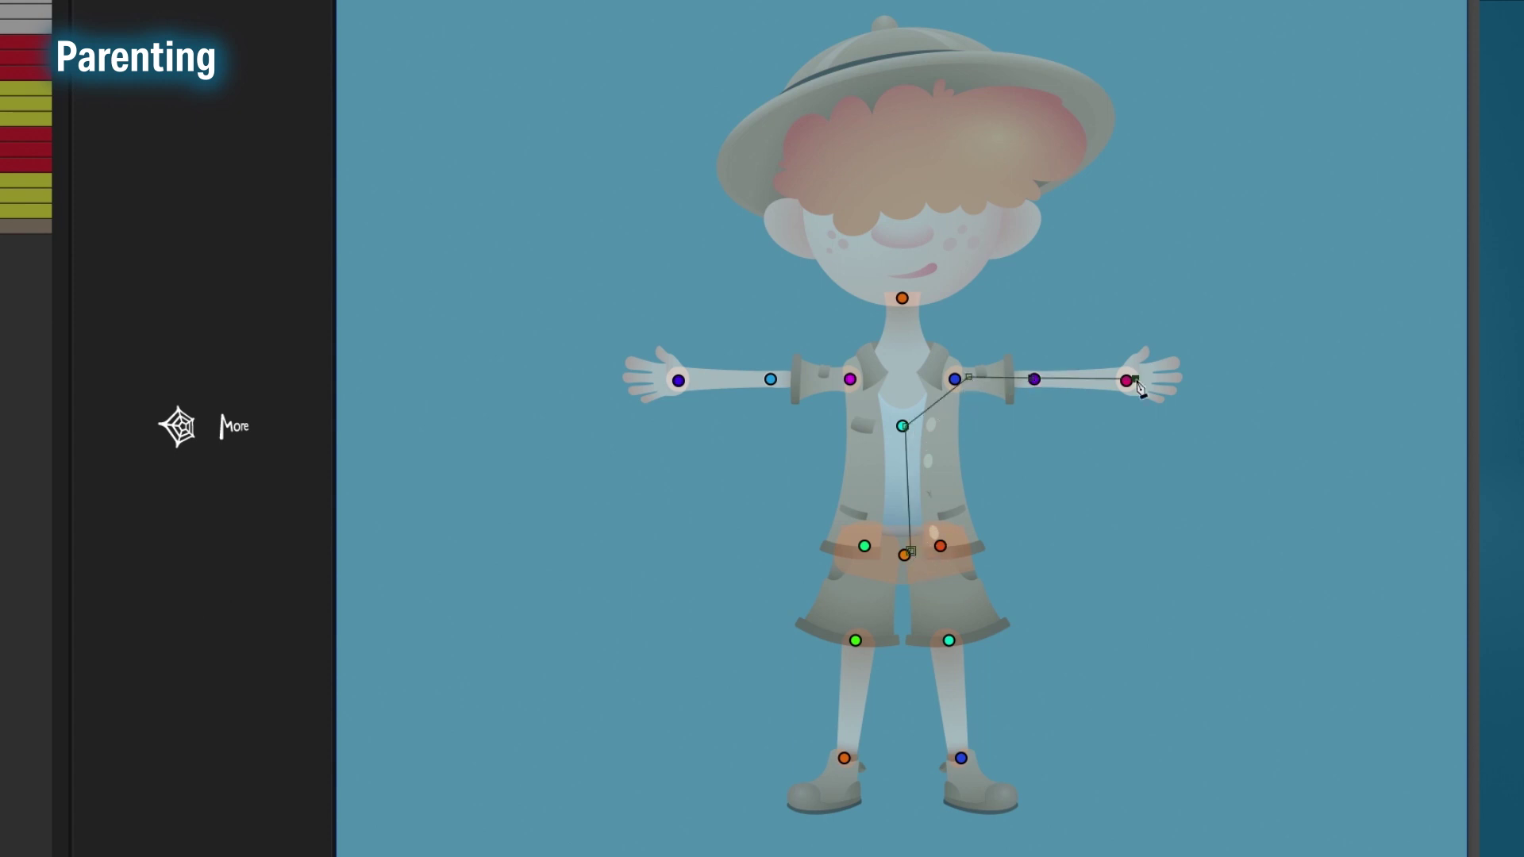
# Continue the same path back through the pelvis and torso and out along the opposite shoulder, elbow and wrist.
pyautogui.click(901, 565)
pyautogui.click(891, 429)
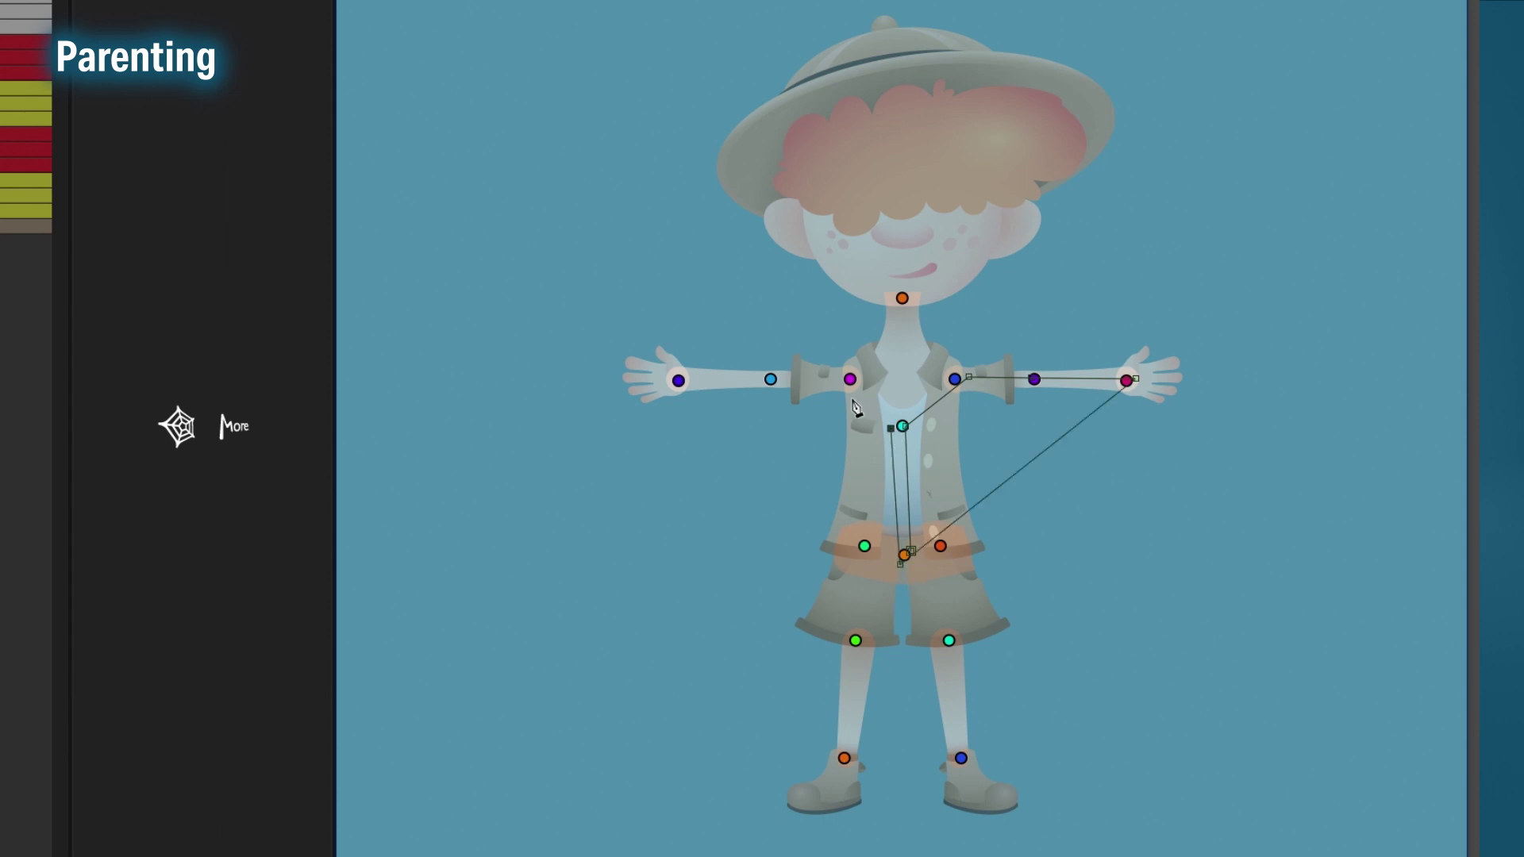
pyautogui.click(843, 382)
pyautogui.click(762, 382)
pyautogui.click(670, 387)
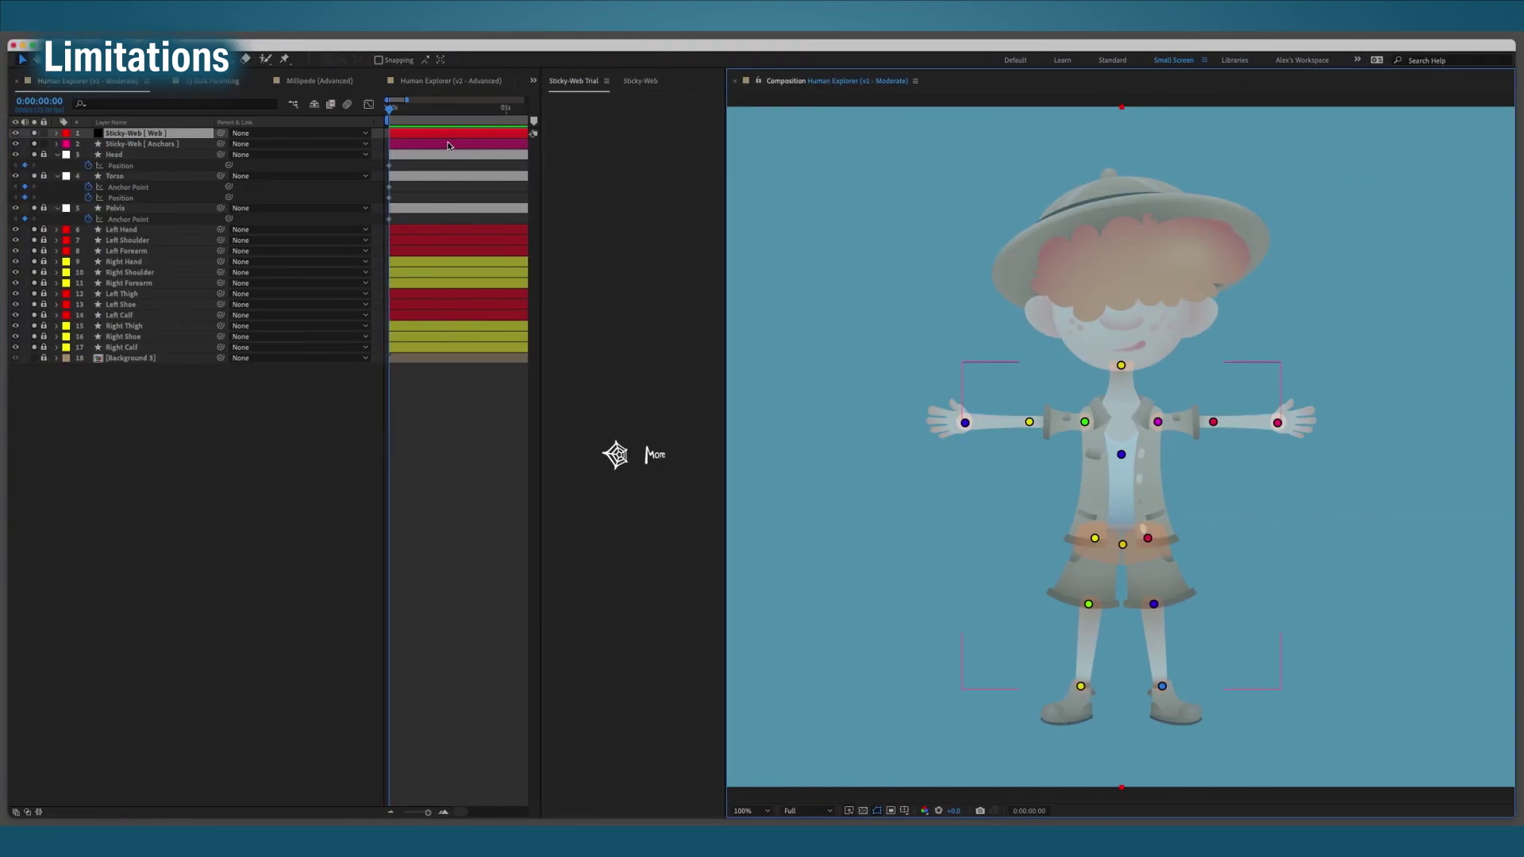
# Try moving the keyframed head layer's anchor from the neck down to the chest, and undo the move.
pyautogui.moveTo(1115, 373); pyautogui.dragTo(1122, 425)
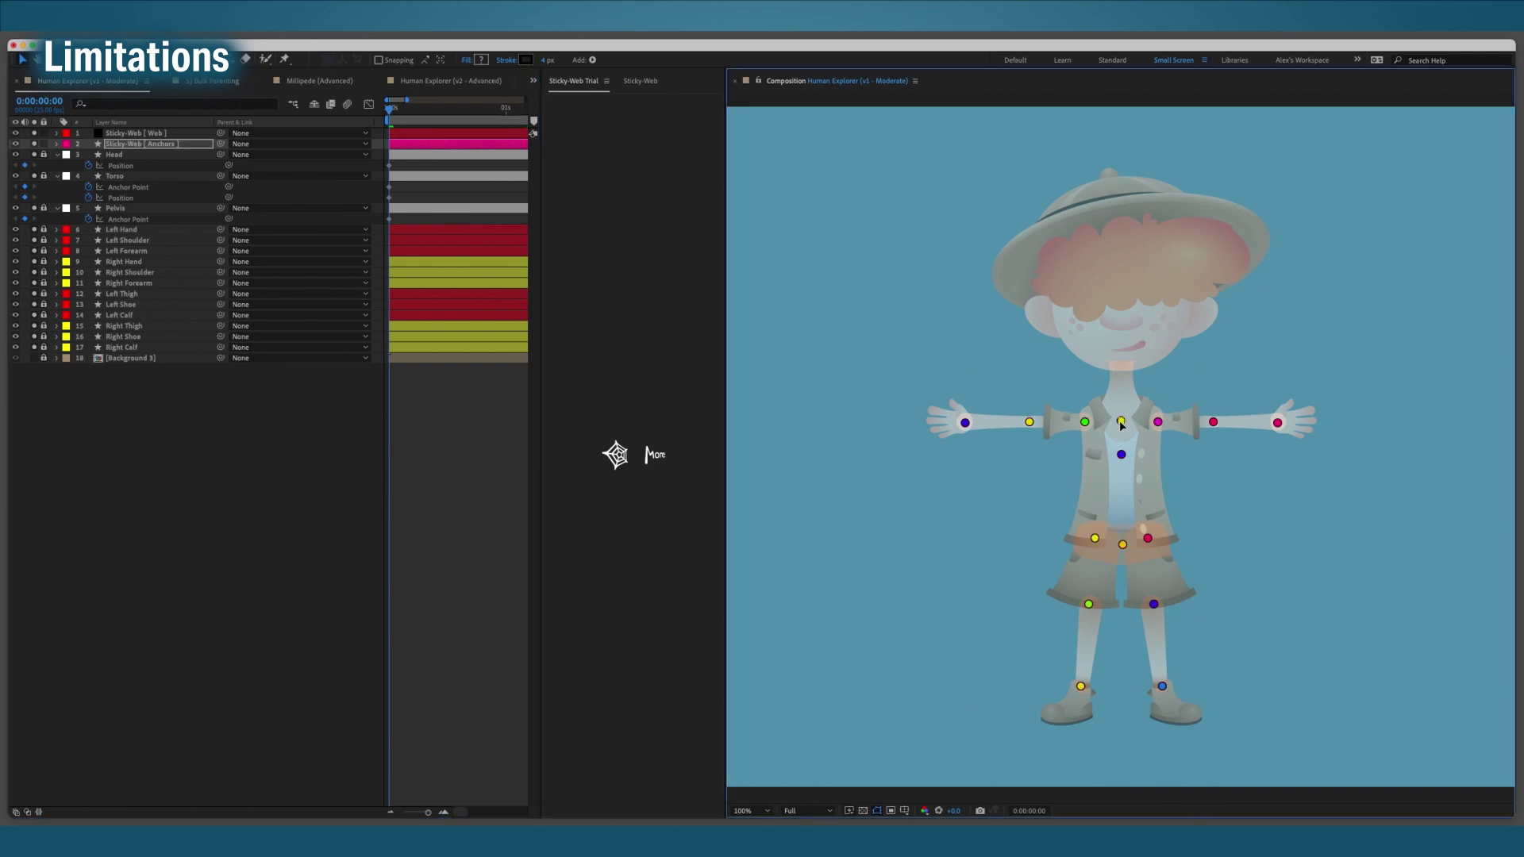
pyautogui.press('super+z')
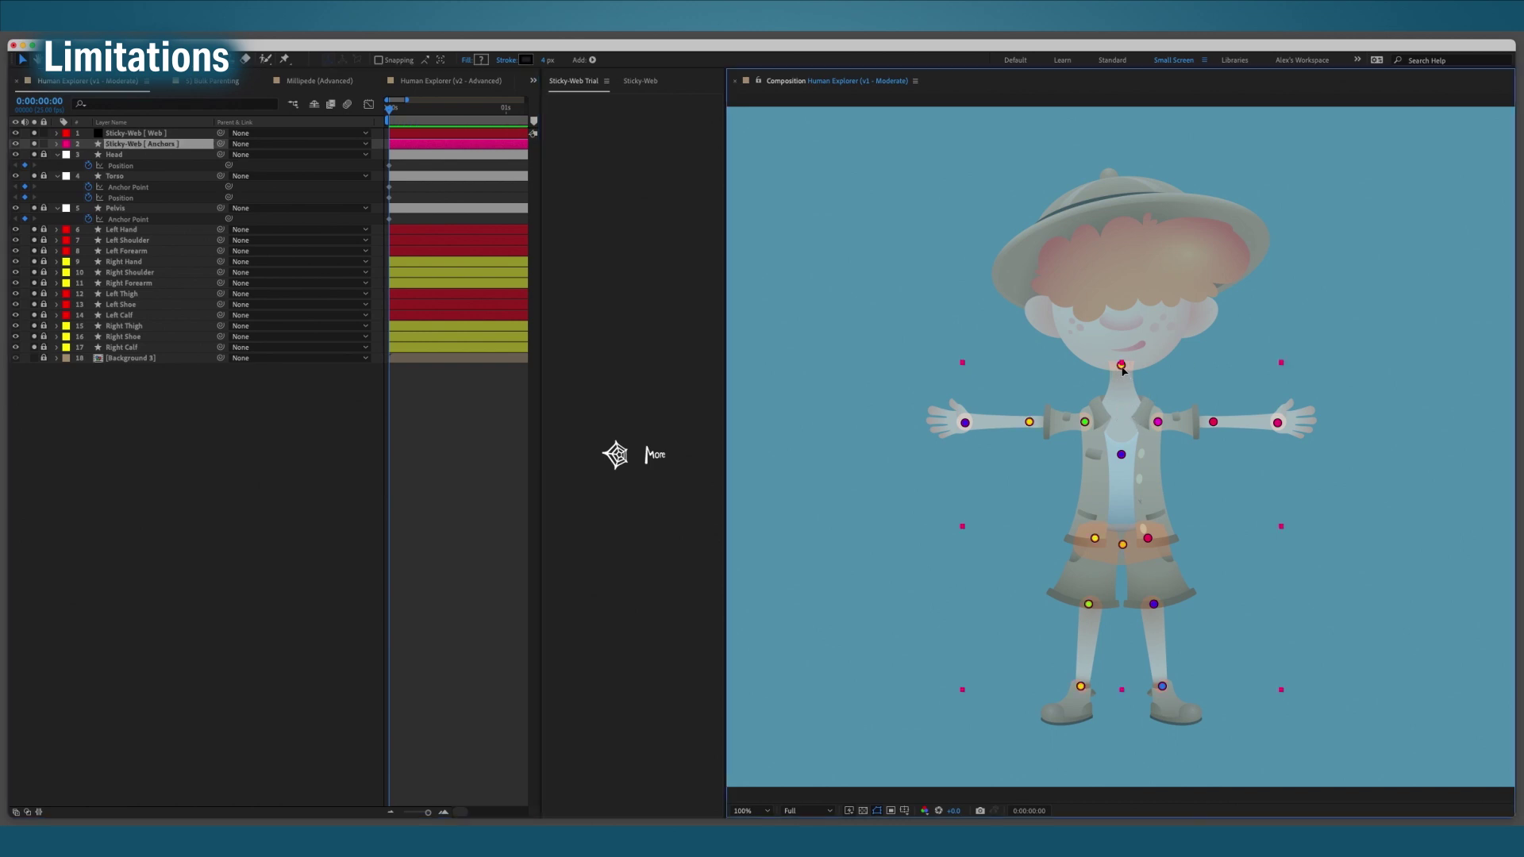
pyautogui.doubleClick(1121, 366)
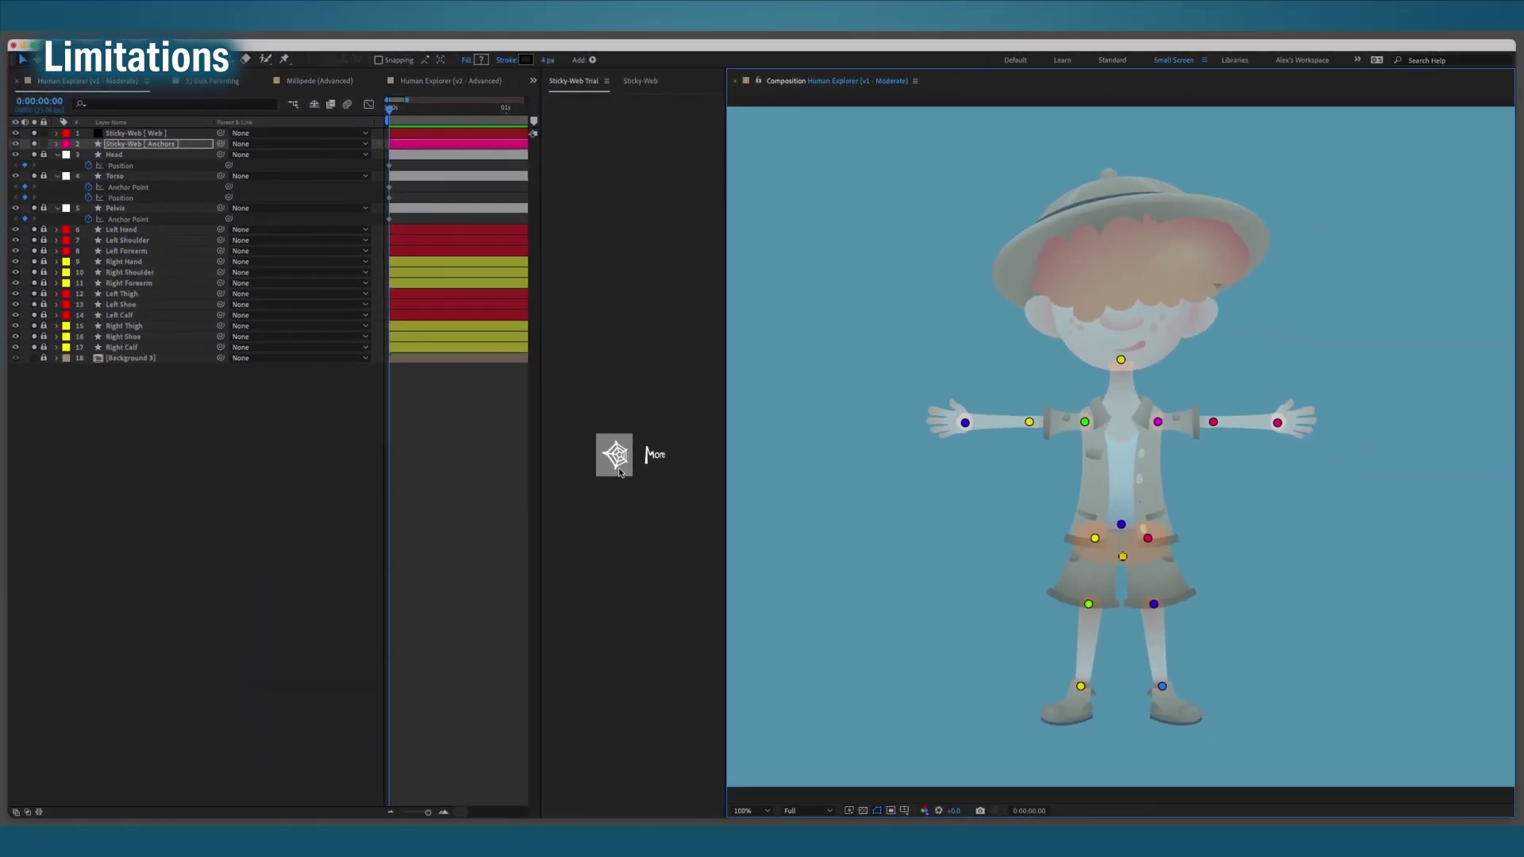
pyautogui.click(909, 636)
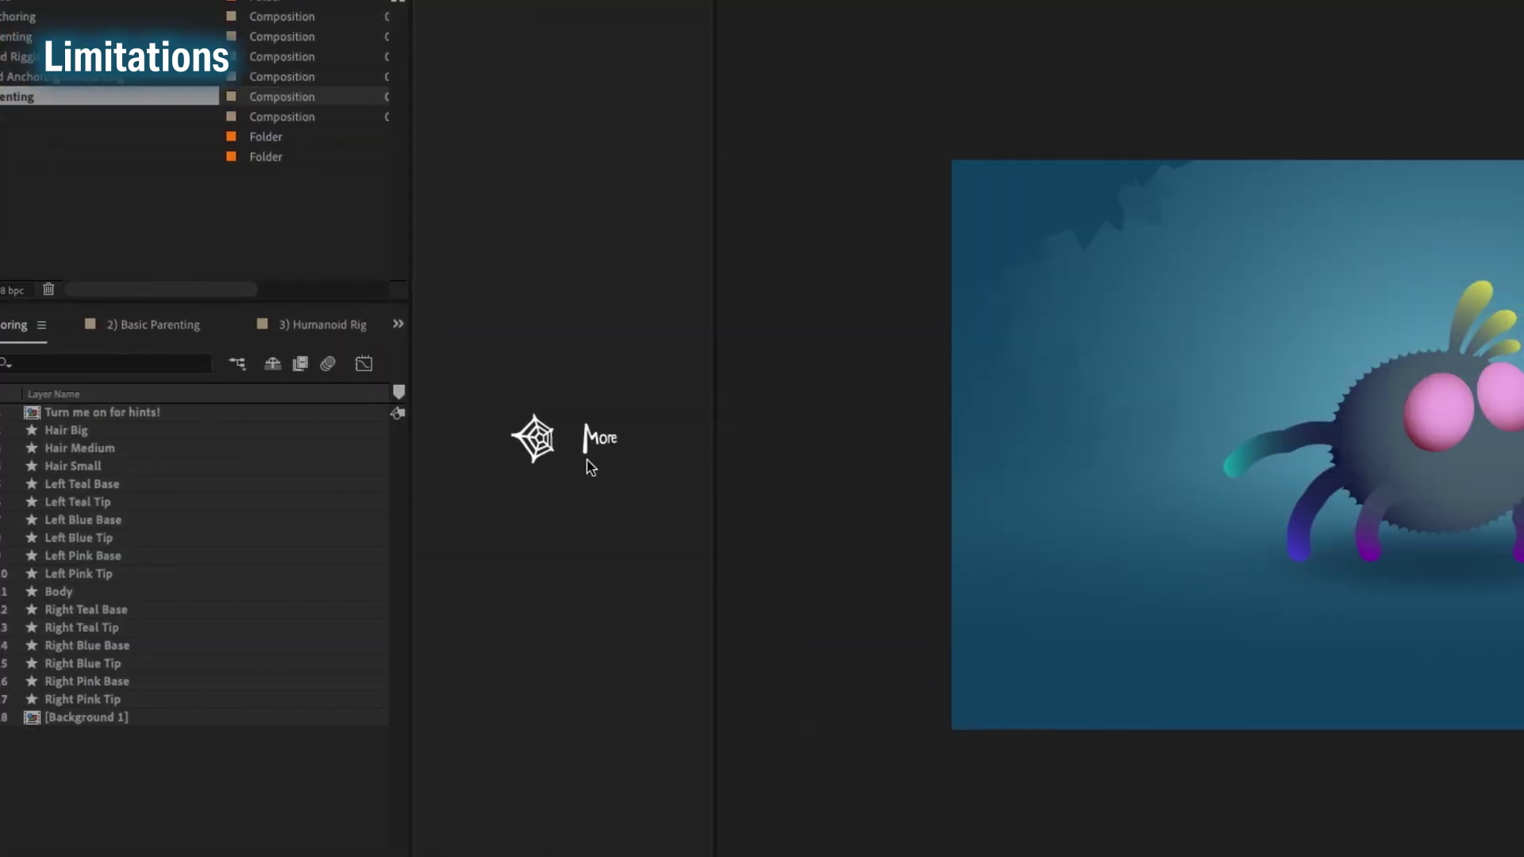
# Open Sticky-Web's help information and go to its support page.
pyautogui.click(589, 448)
pyautogui.click(736, 631)
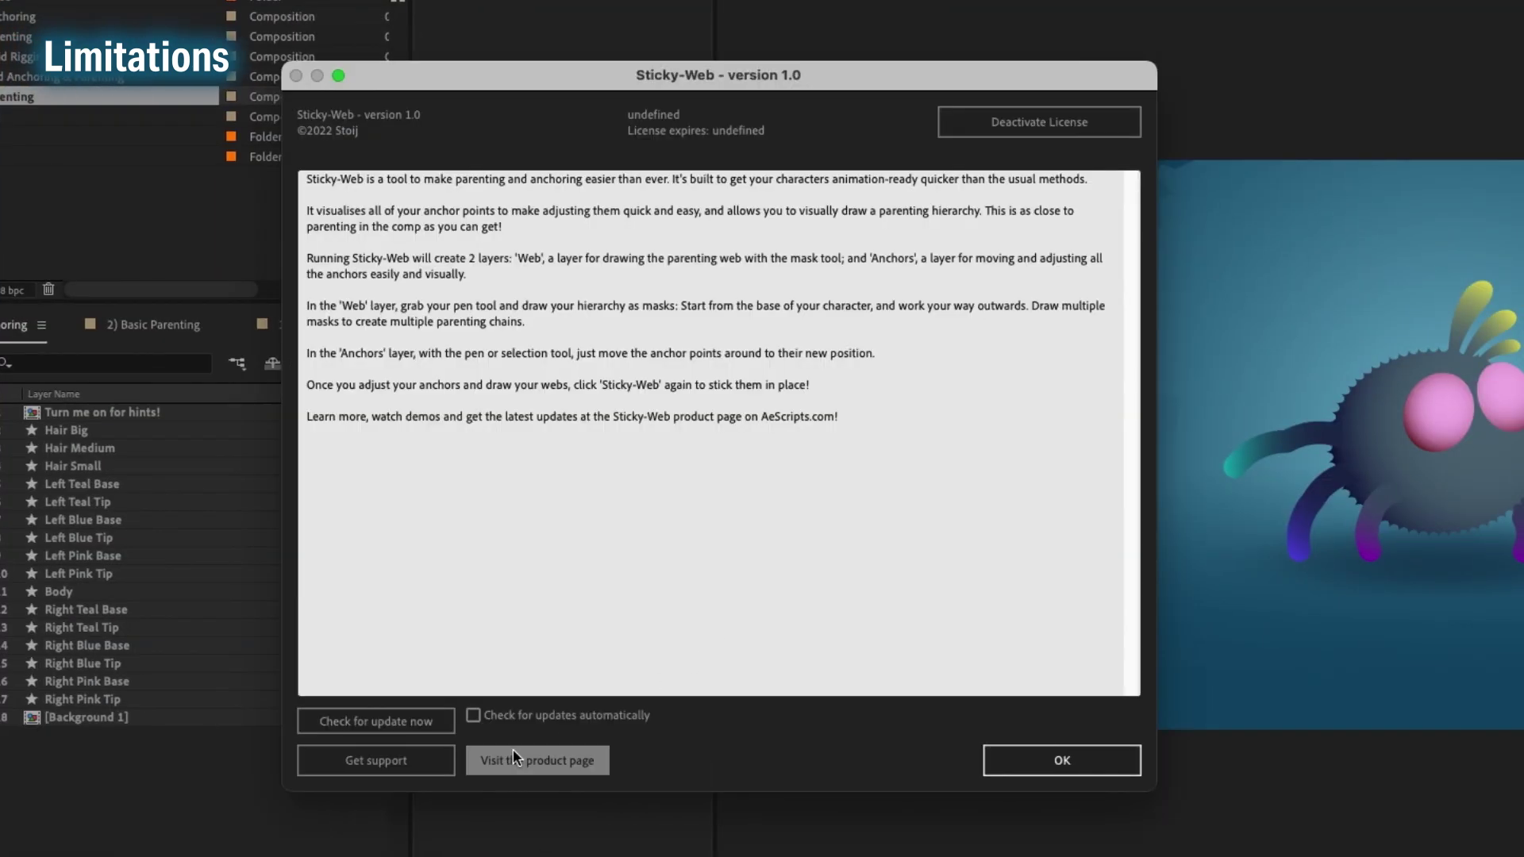
pyautogui.click(408, 767)
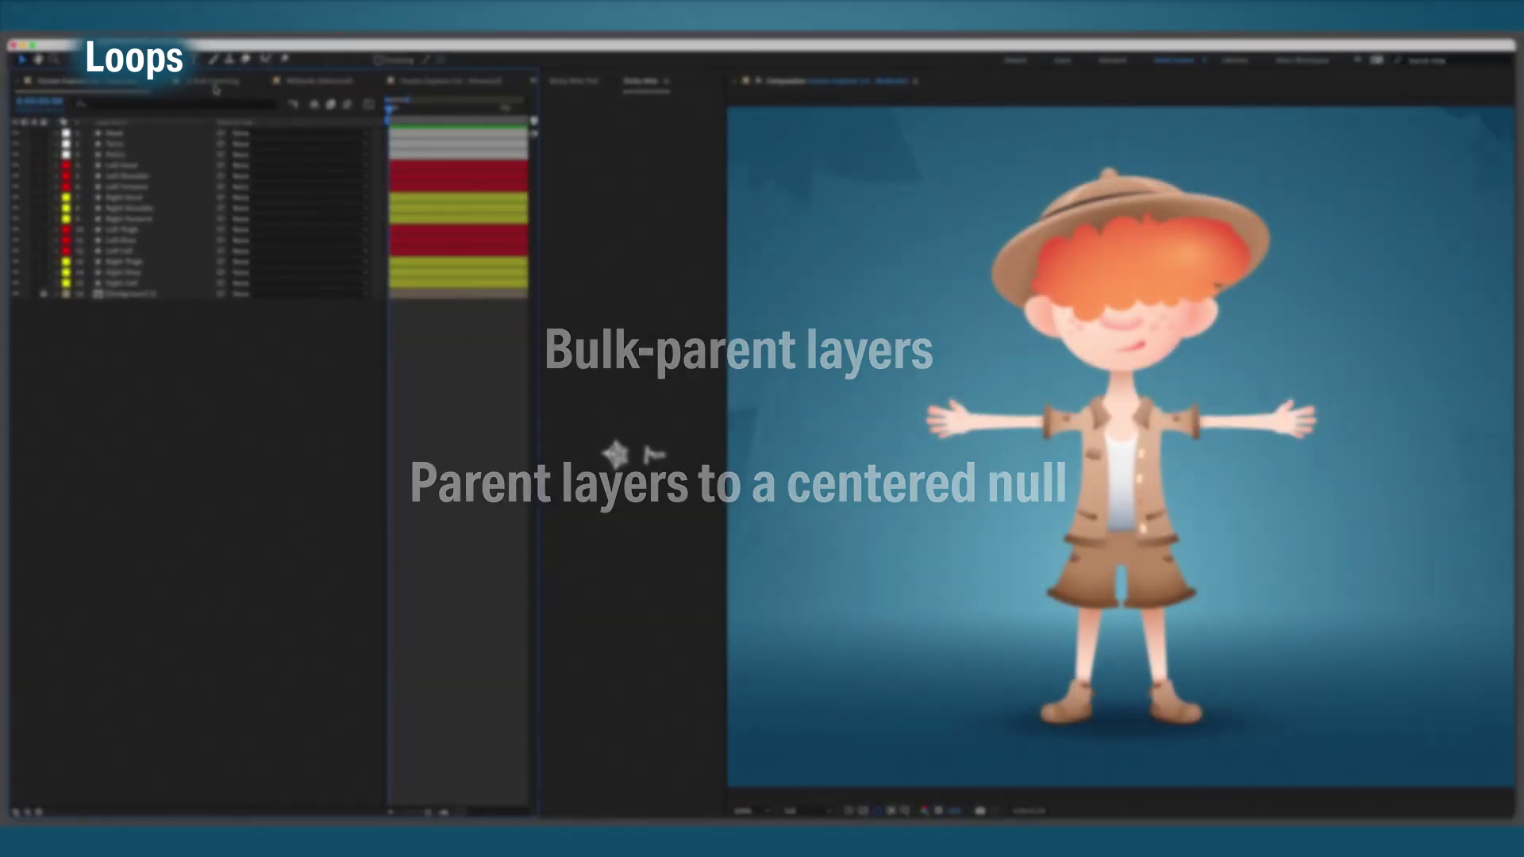
# Open the 5) Bulk Parenting composition, run Sticky-Web, and start drawing parenting paths from the face anchor to the nose.
pyautogui.click(214, 86)
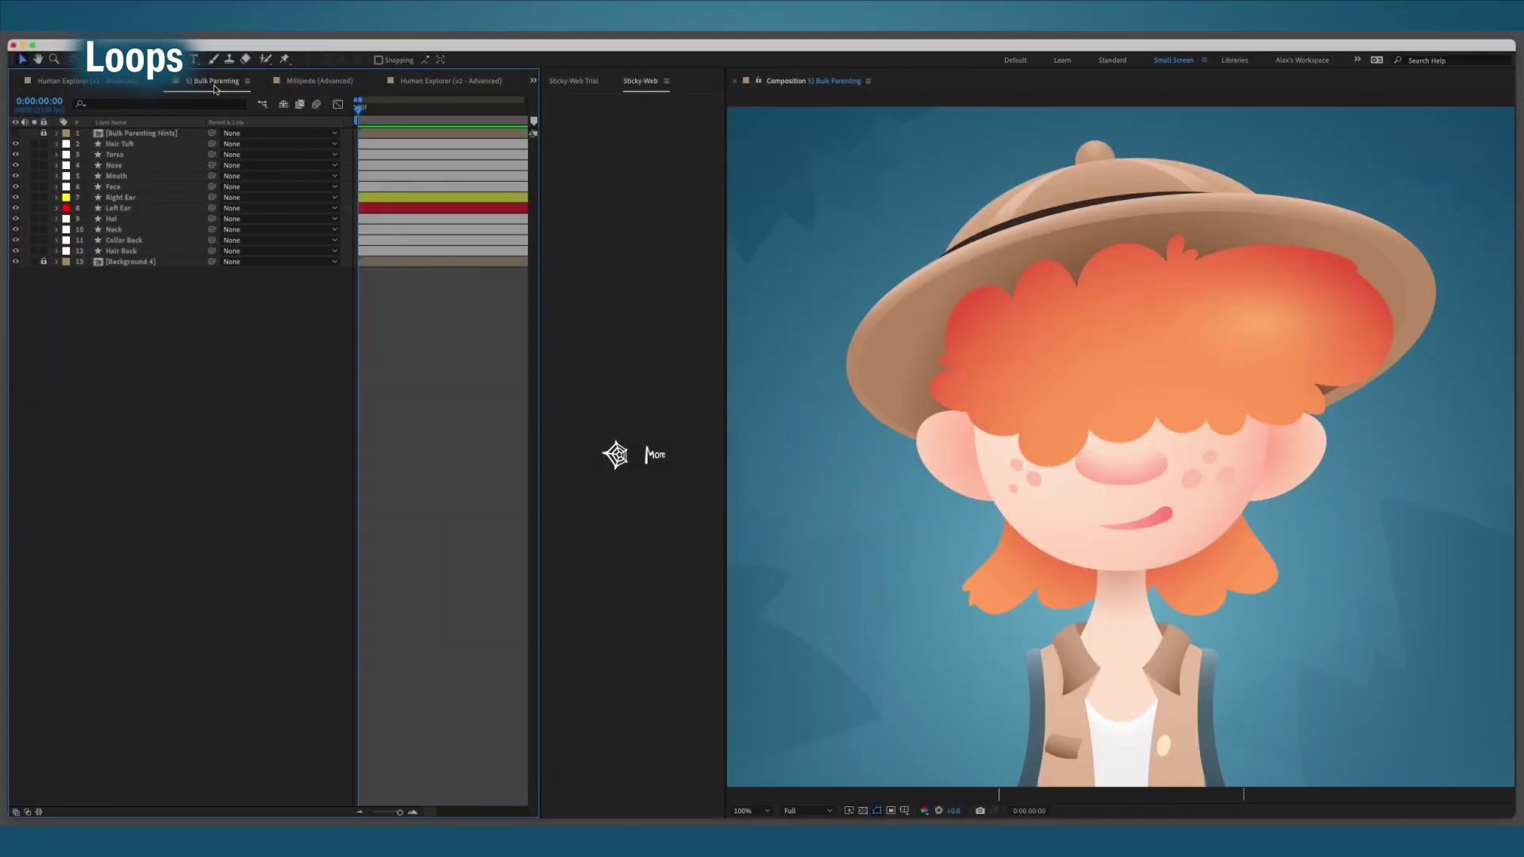
pyautogui.click(612, 469)
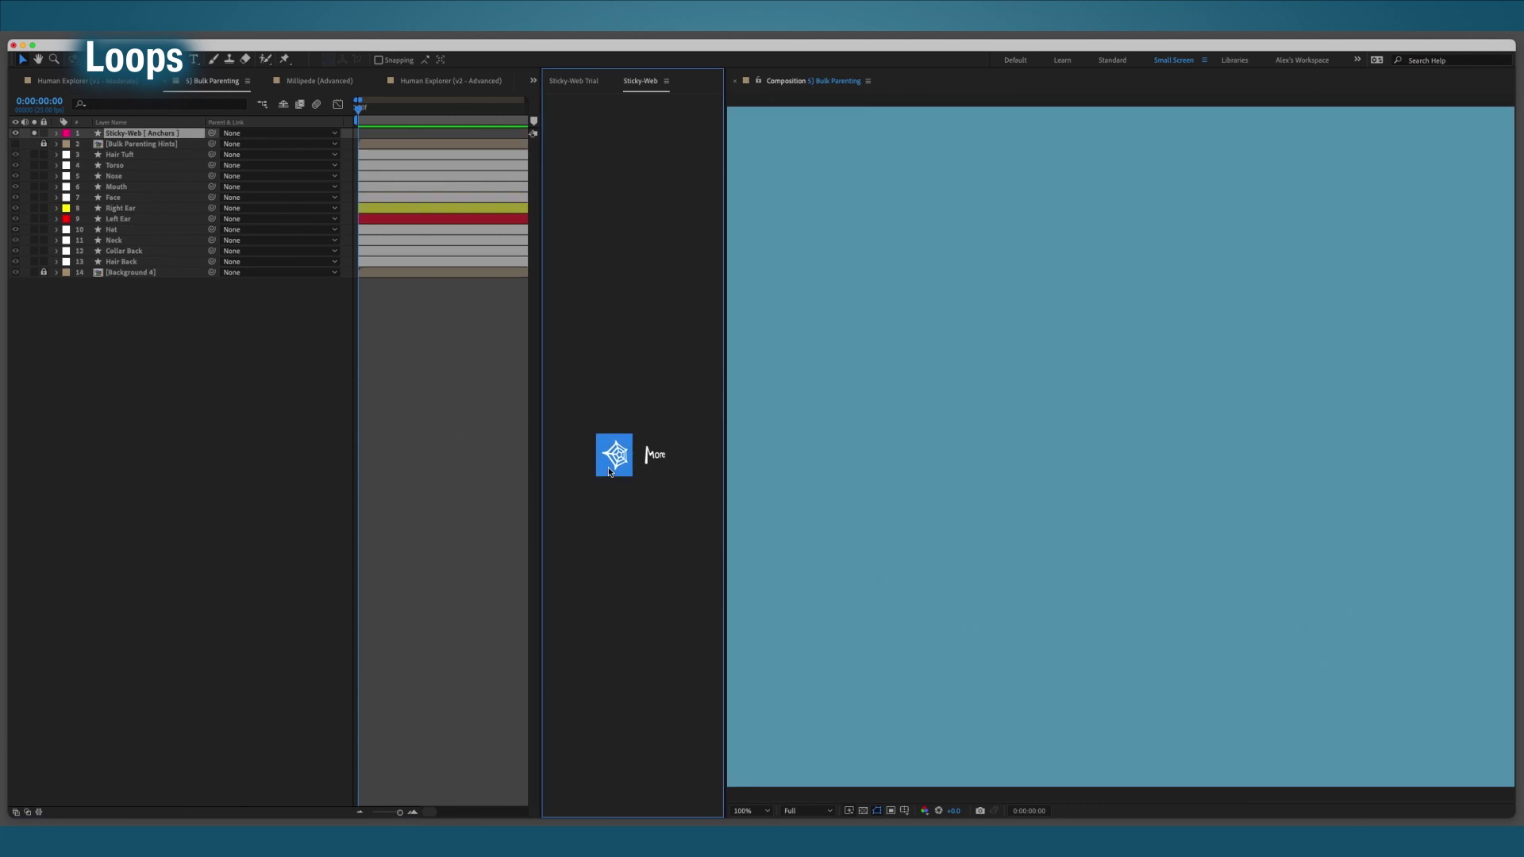
pyautogui.click(1121, 549)
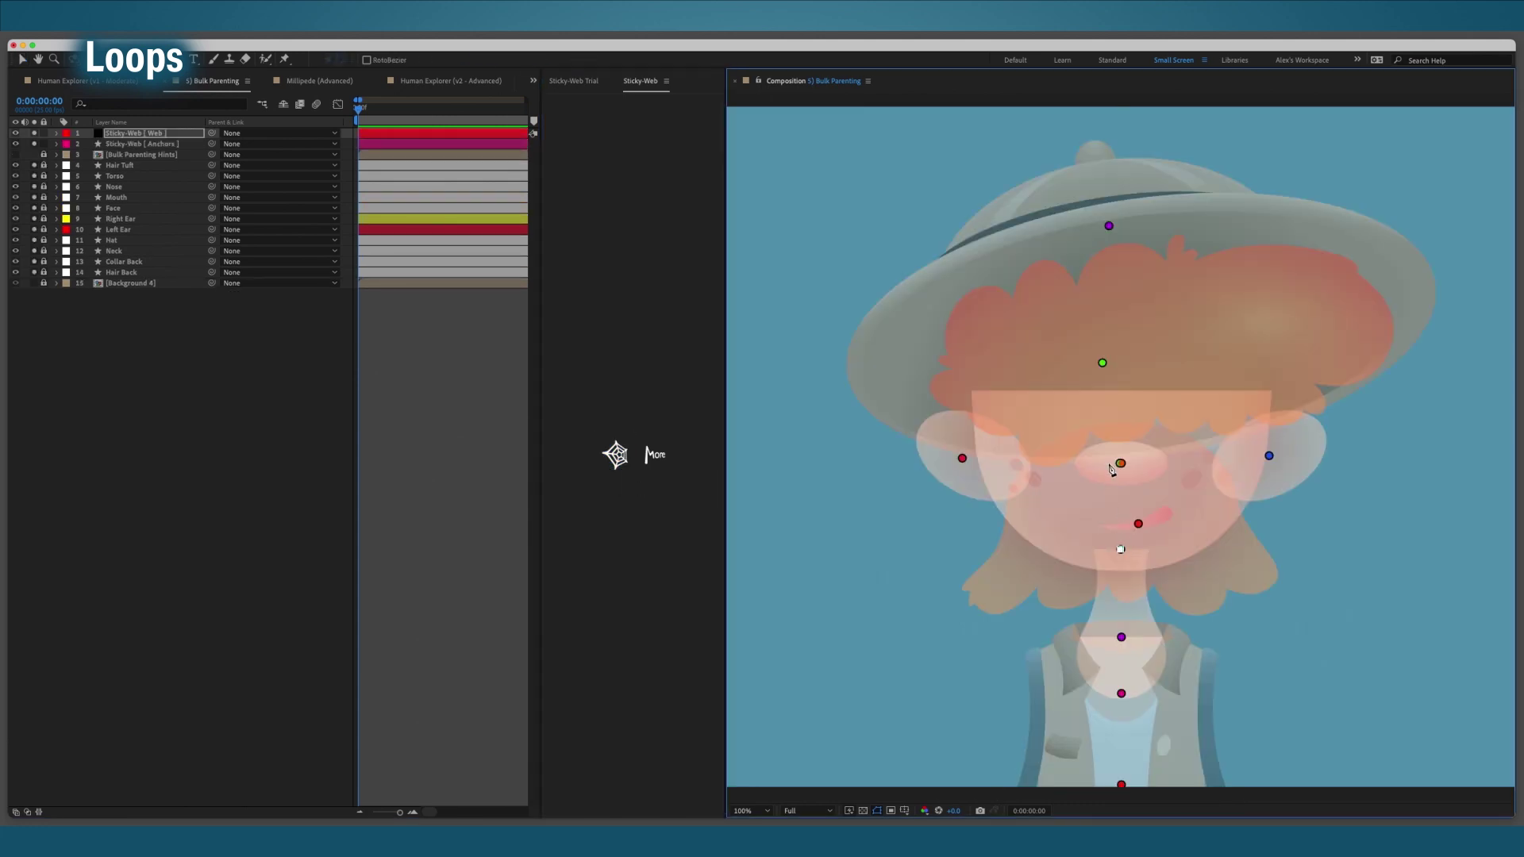
pyautogui.click(1109, 463)
pyautogui.click(1127, 539)
pyautogui.click(1129, 462)
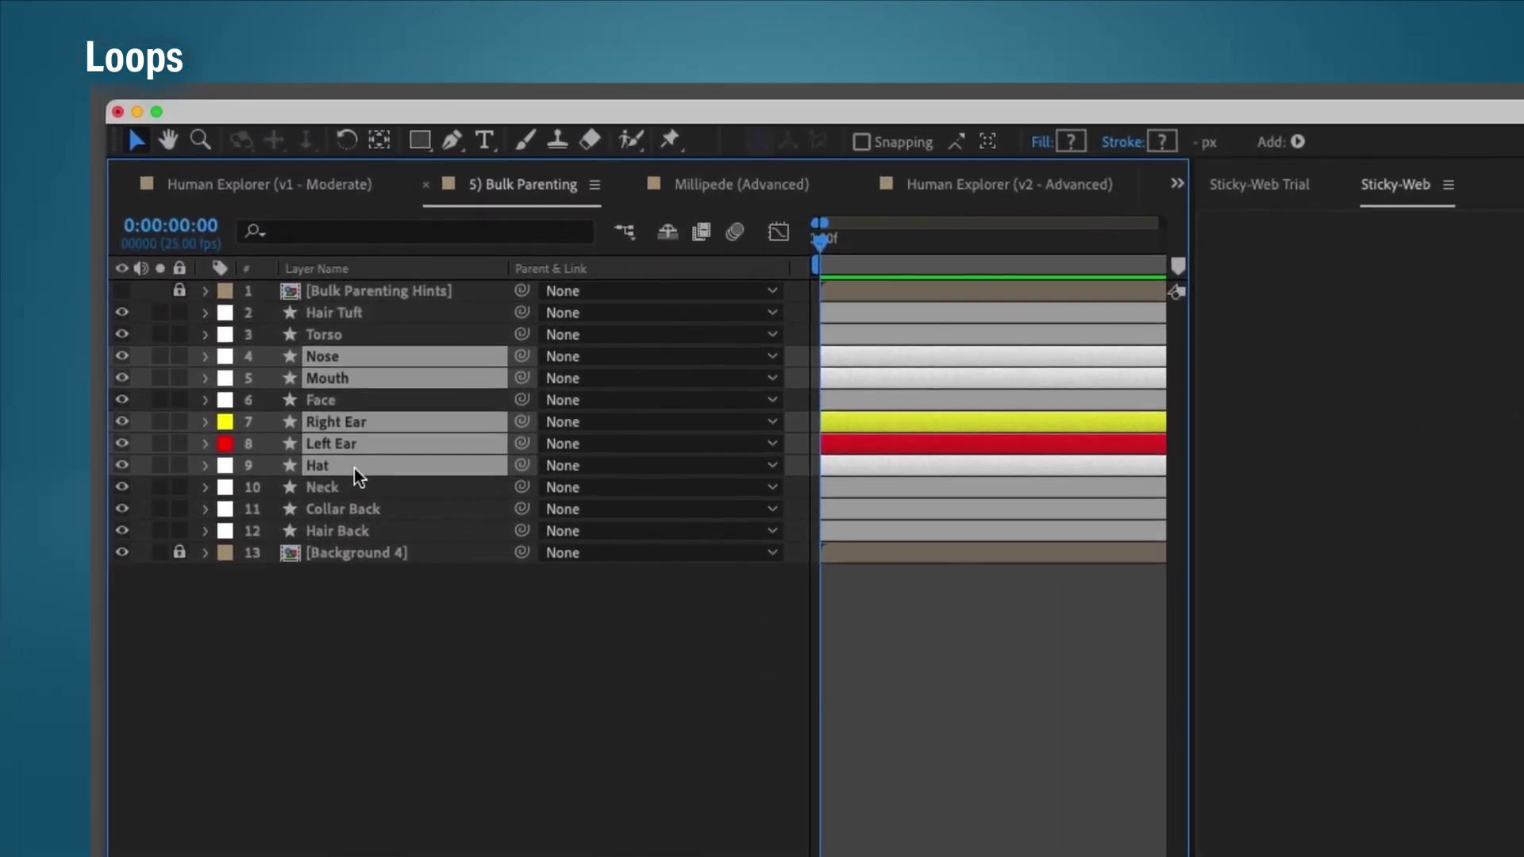
# Select the Nose, Mouth, Right Ear, Left Ear and Hat layers and parent them to Face with the pick whip.
pyautogui.keyDown('super'); pyautogui.click(323, 433); pyautogui.keyUp('super')
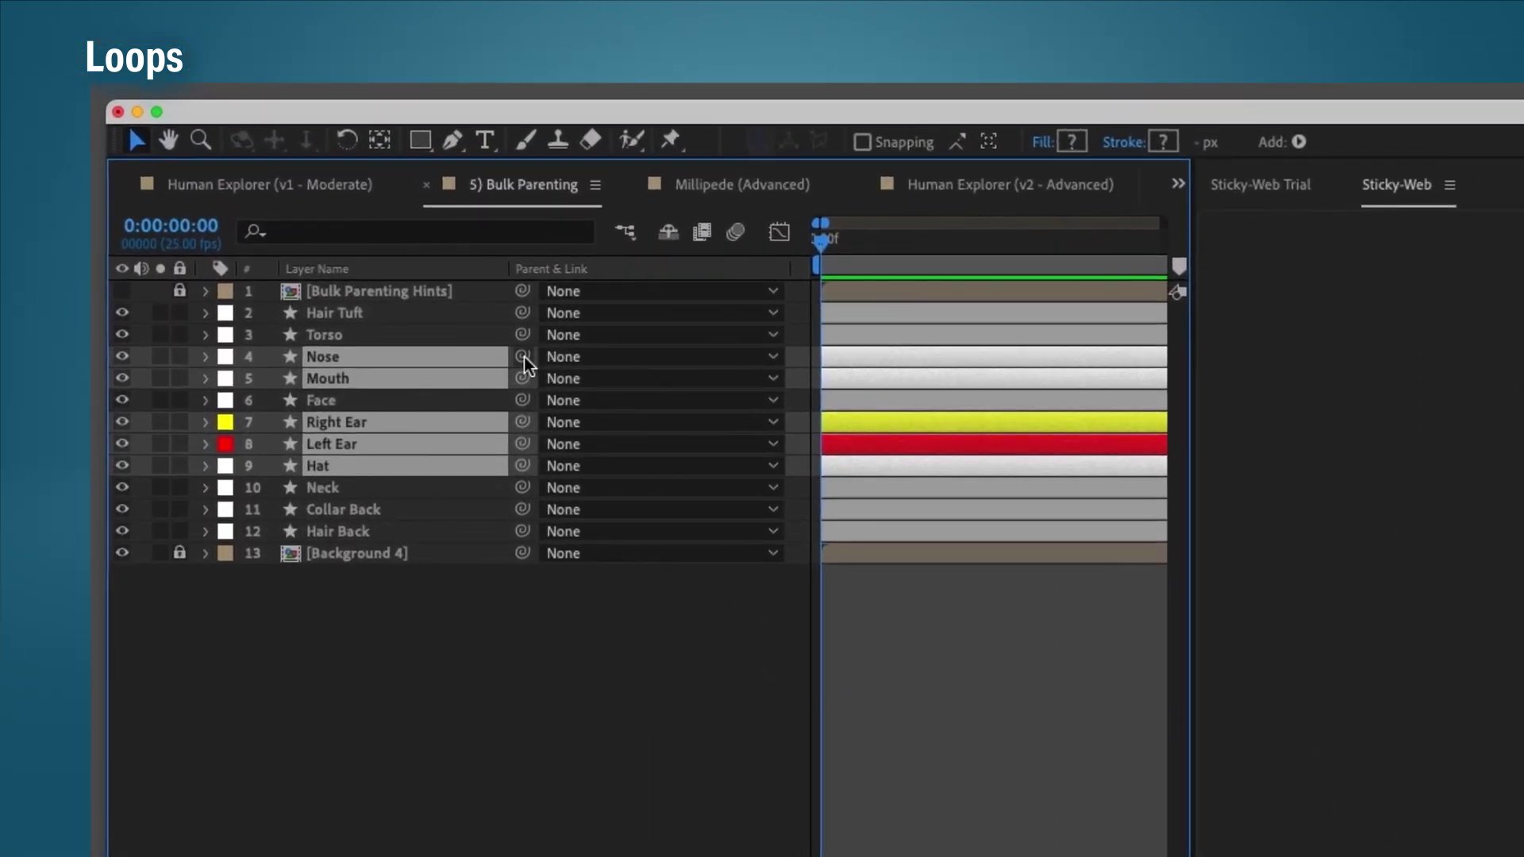
pyautogui.keyDown('super'); pyautogui.click(437, 290); pyautogui.keyUp('super')
pyautogui.moveTo(522, 379); pyautogui.dragTo(415, 397)
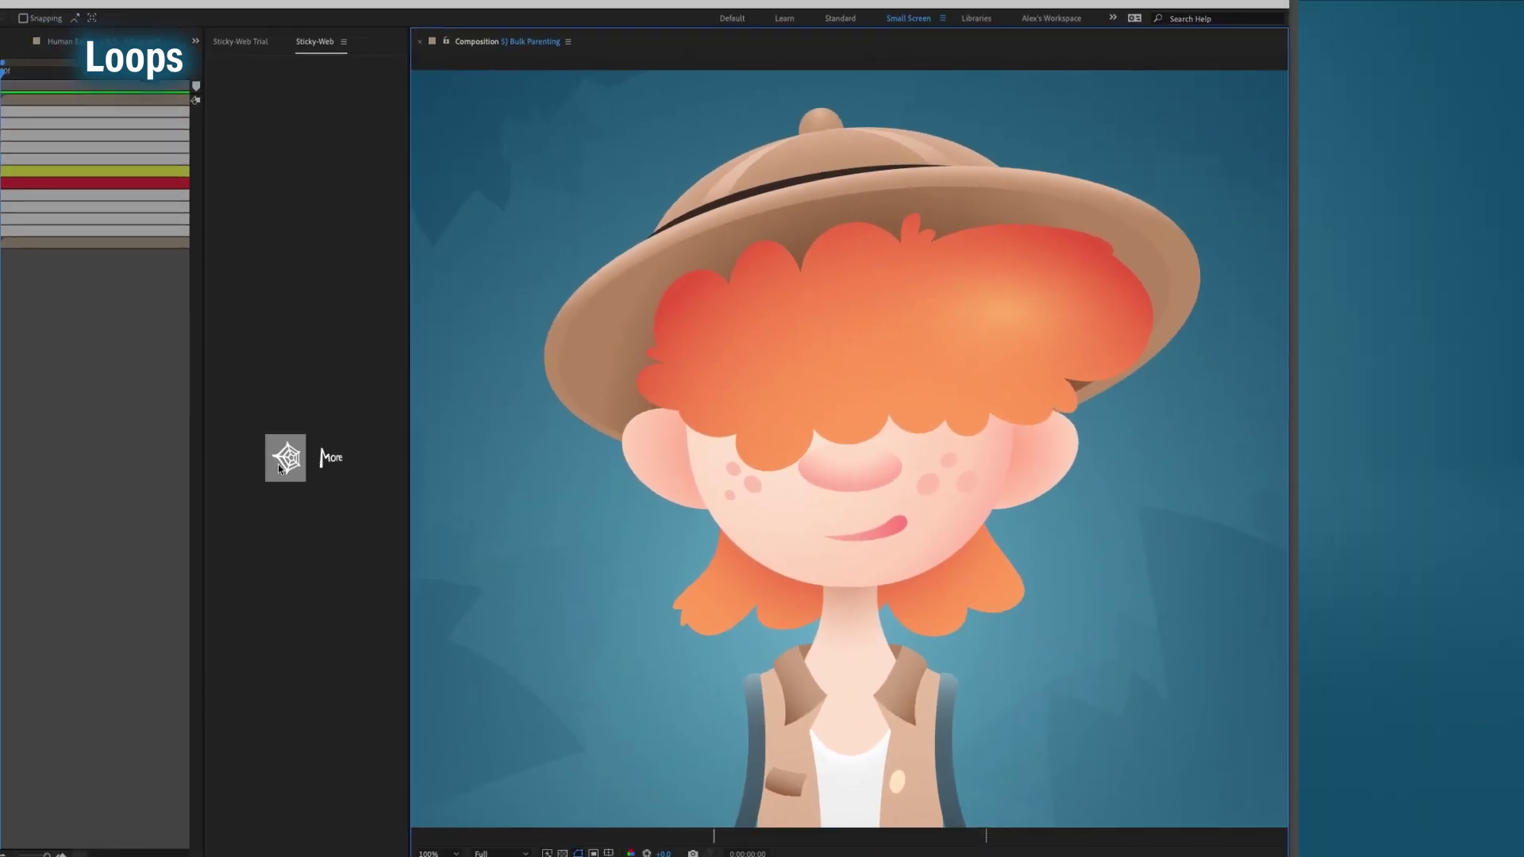
# Run Sticky-Web, enclose the head's anchors in a closed curved loop, mark the face anchor with a single point, and apply.
pyautogui.click(284, 456)
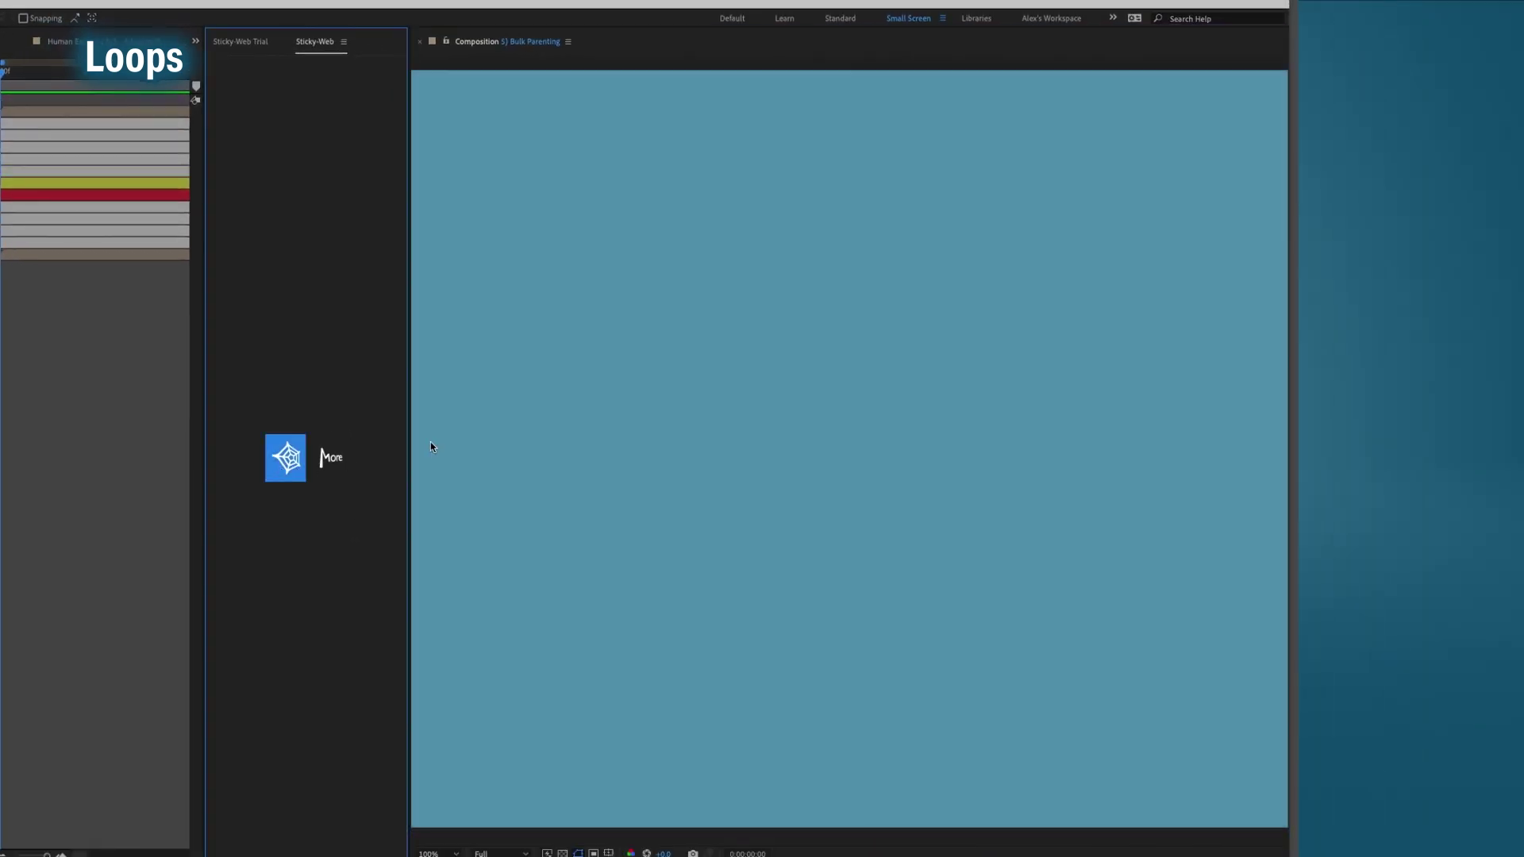
pyautogui.press('g')
pyautogui.moveTo(843, 169); pyautogui.dragTo(1032, 190)
pyautogui.moveTo(1152, 312); pyautogui.dragTo(1141, 463)
pyautogui.moveTo(982, 559); pyautogui.dragTo(860, 574)
pyautogui.moveTo(672, 569); pyautogui.dragTo(550, 500)
pyautogui.moveTo(555, 343); pyautogui.dragTo(626, 253)
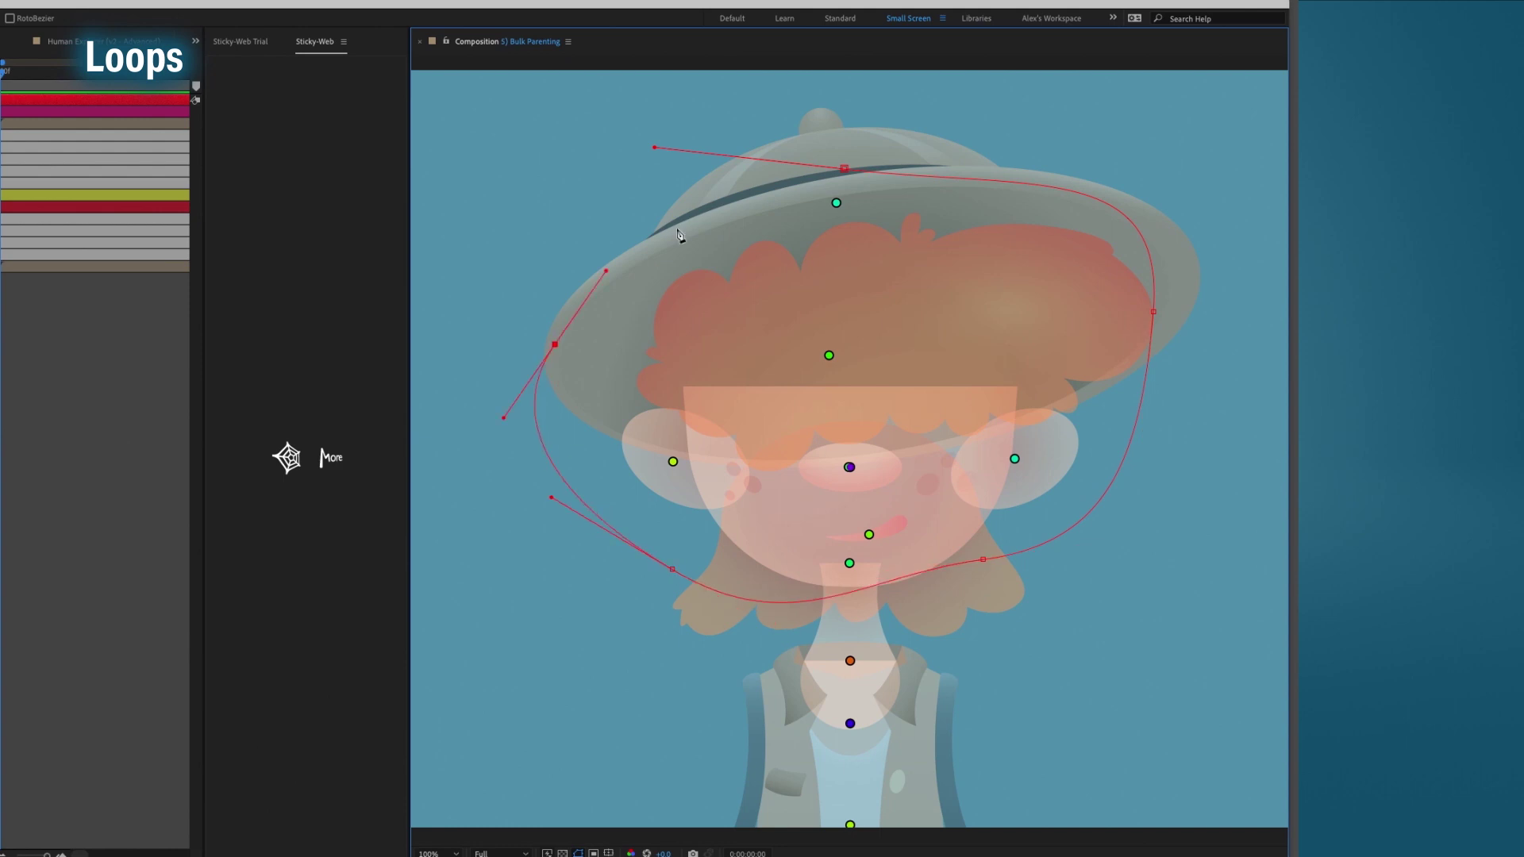
pyautogui.click(844, 169)
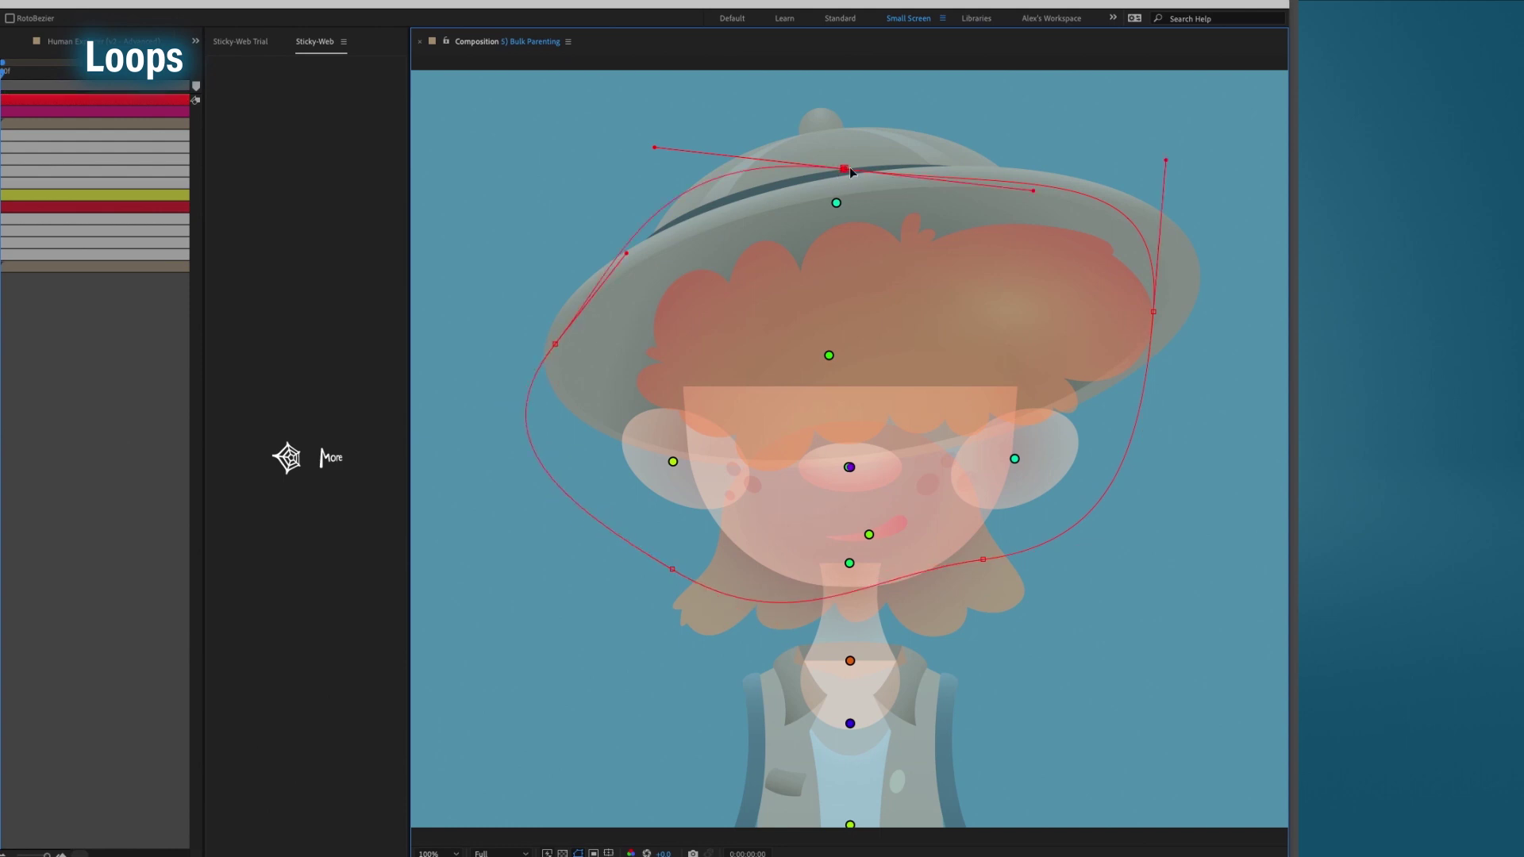
pyautogui.click(857, 564)
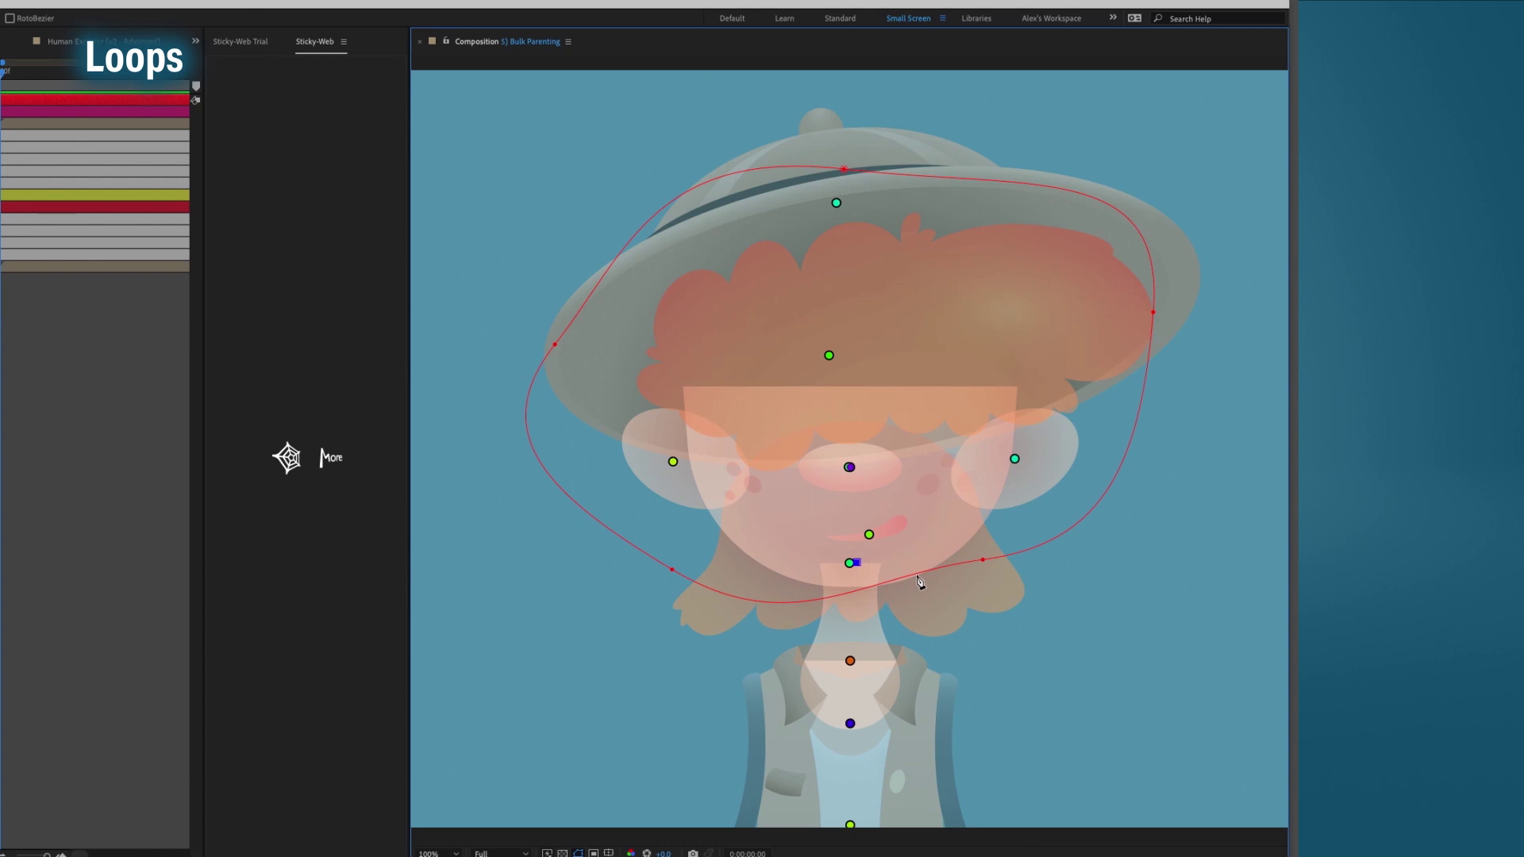
pyautogui.click(287, 458)
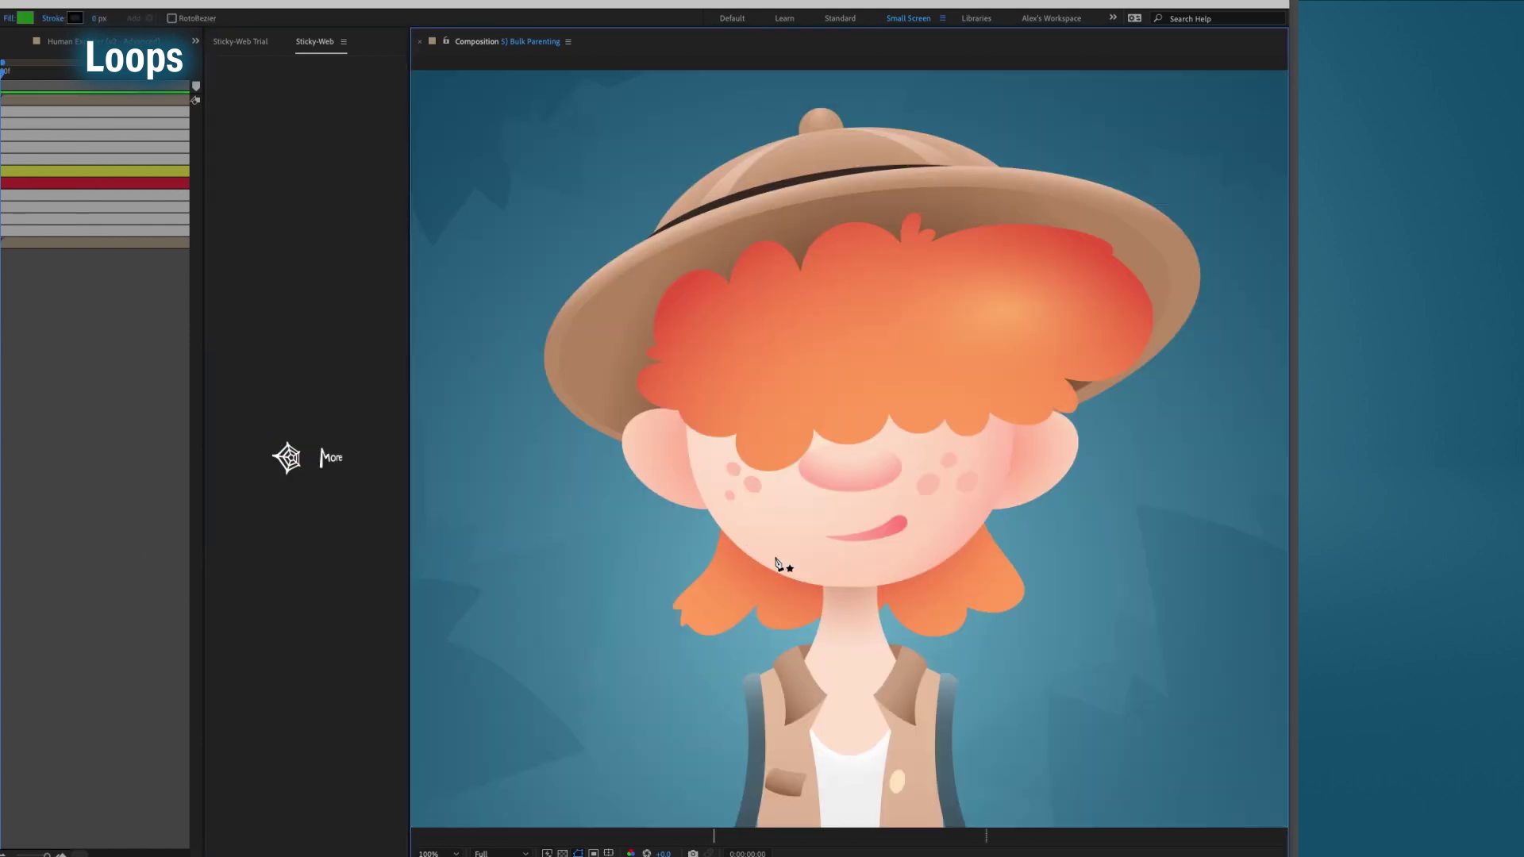
# Try moving and rotating the face to test the loop parenting, undoing both changes.
pyautogui.press('v')
pyautogui.click(774, 559)
pyautogui.moveTo(774, 555); pyautogui.dragTo(731, 551)
pyautogui.hotkey('ctrl', 'z')
pyautogui.press('w')
pyautogui.hotkey('ctrl', 'z')
pyautogui.click(625, 606)
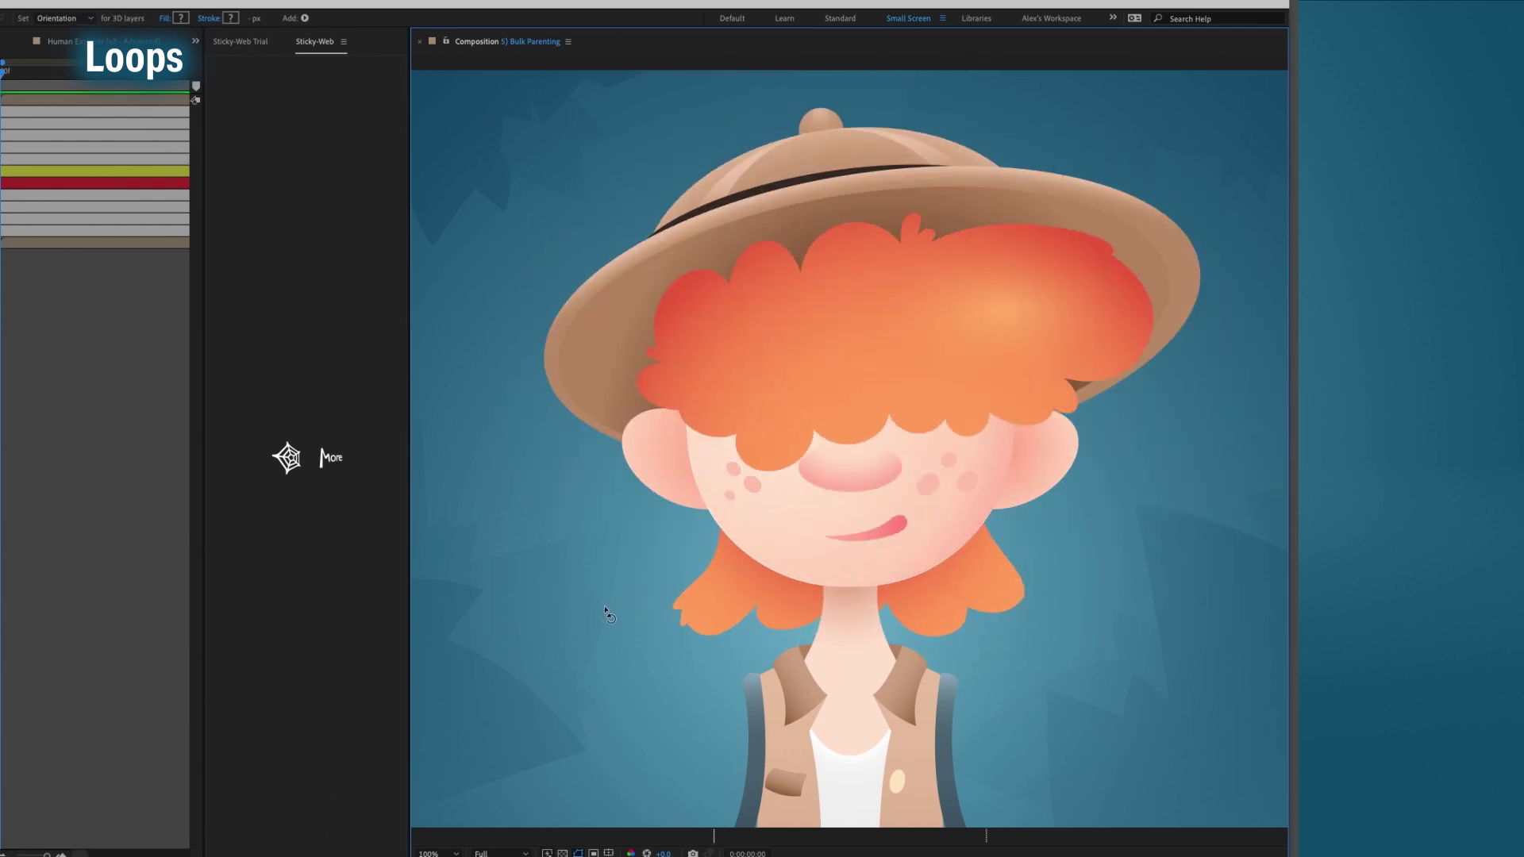
pyautogui.hotkey('ctrl', 'a')
pyautogui.press('v')
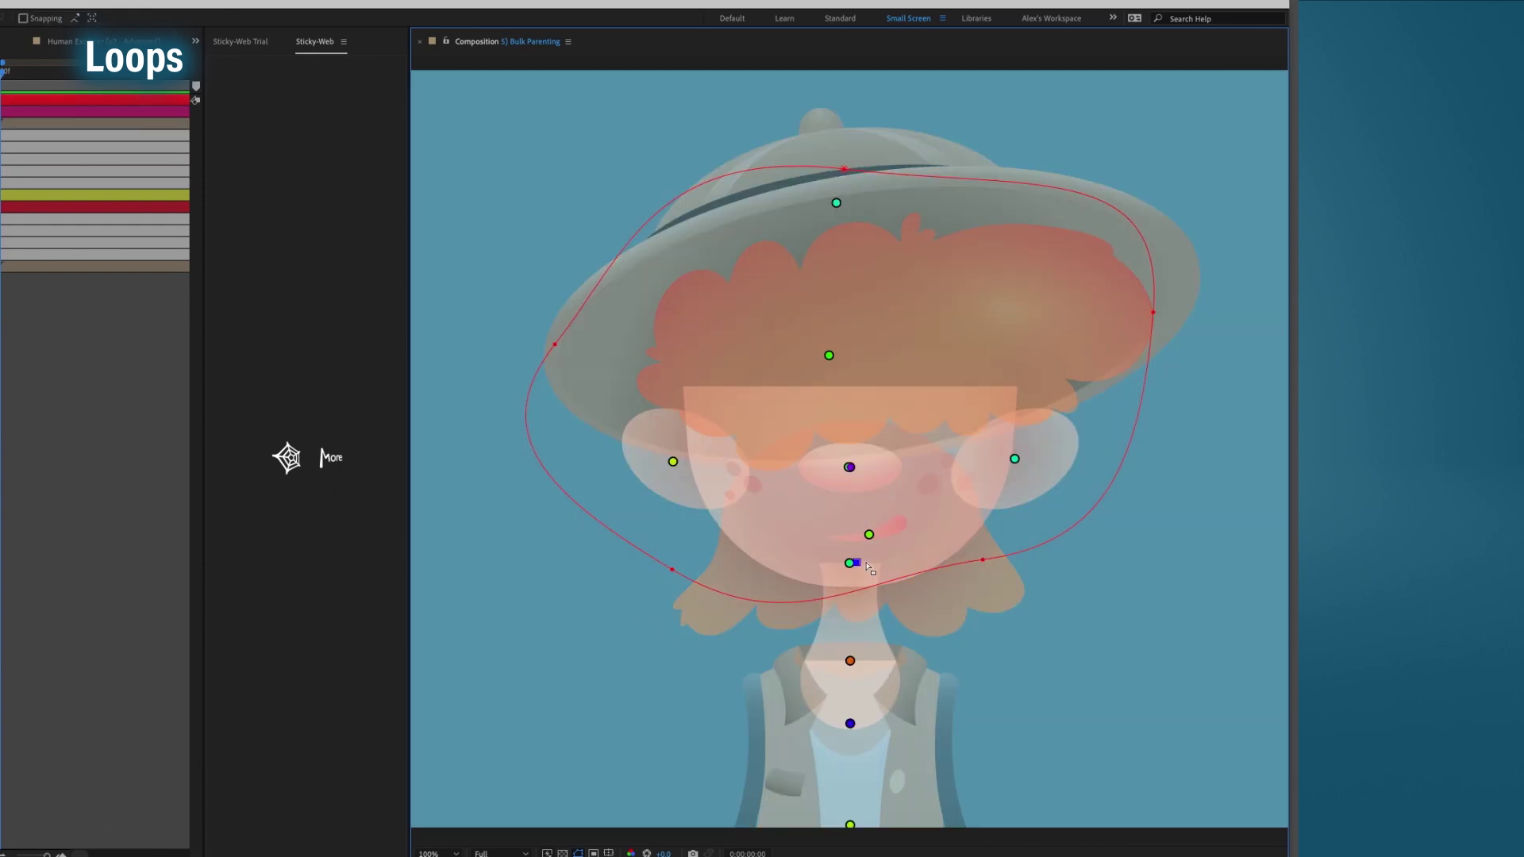
# Draw a path from the torso anchor up through the neck and collar anchors, apply it, and test the rig's rotation.
pyautogui.click(876, 714)
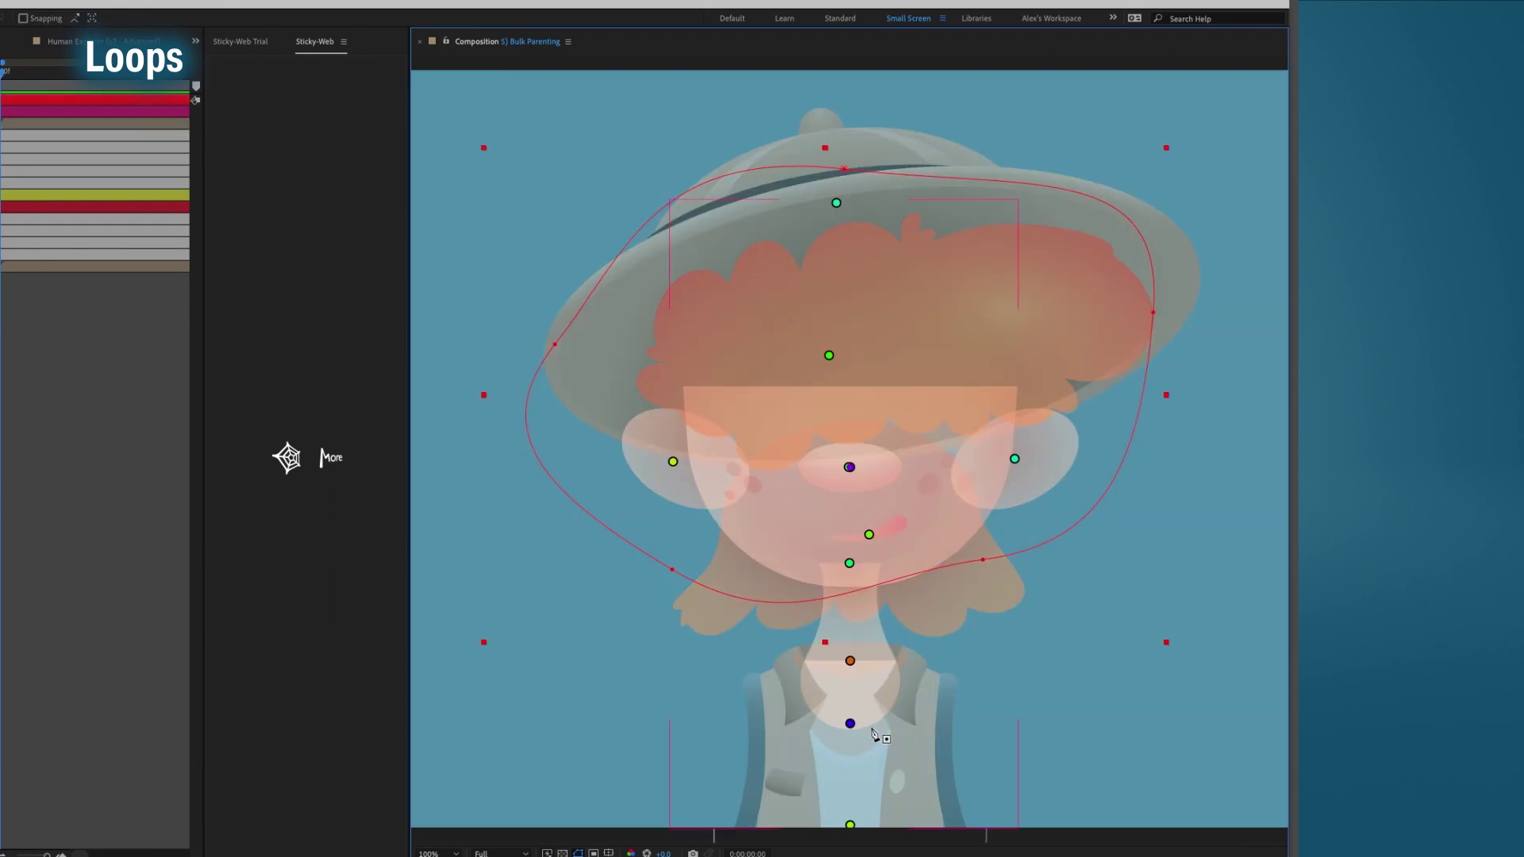
pyautogui.press('g')
pyautogui.click(852, 820)
pyautogui.click(859, 722)
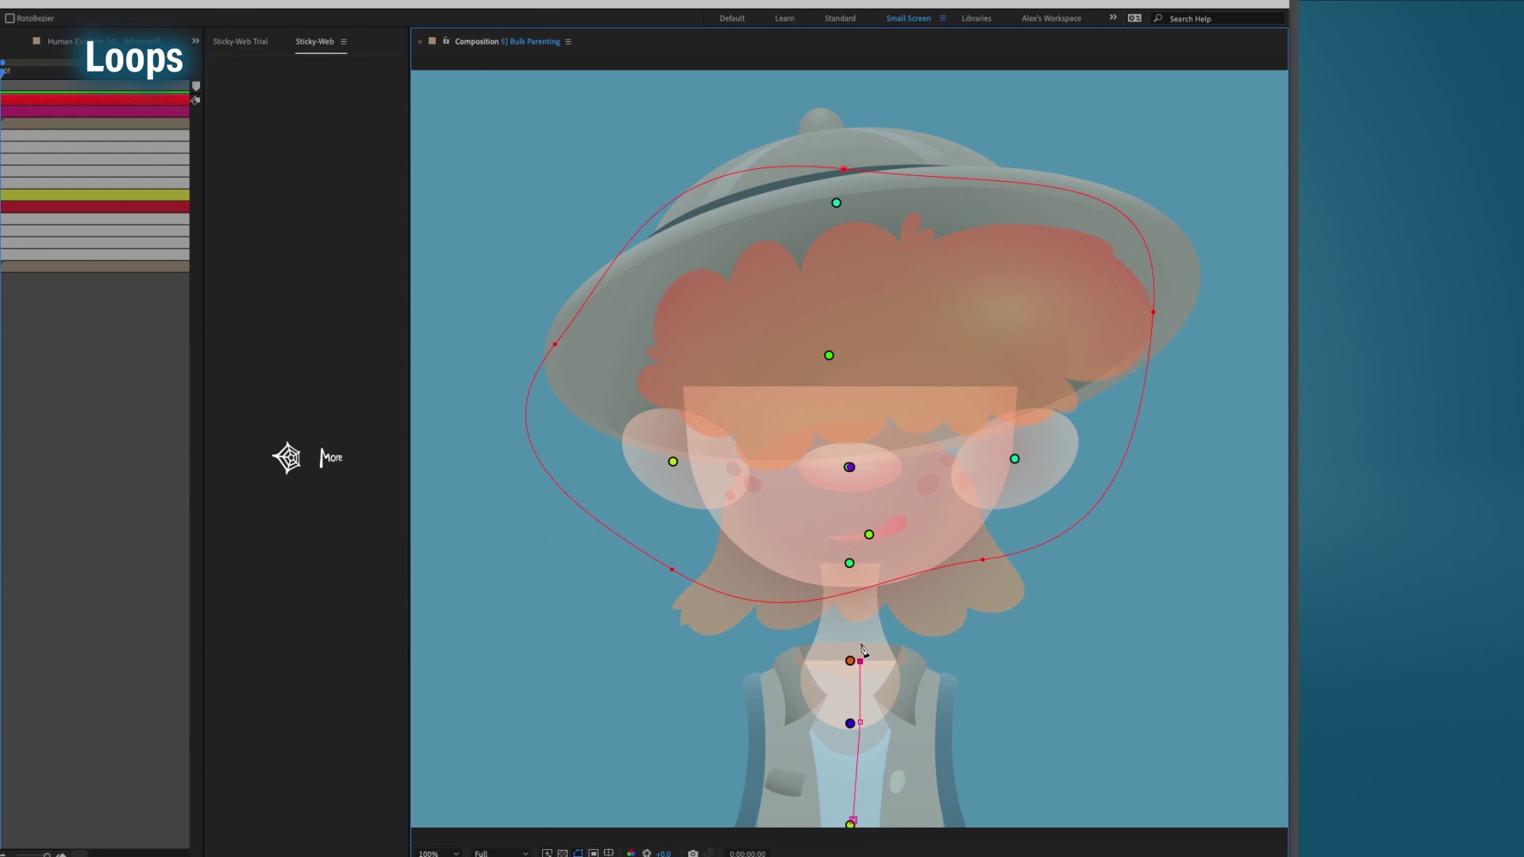
pyautogui.click(286, 457)
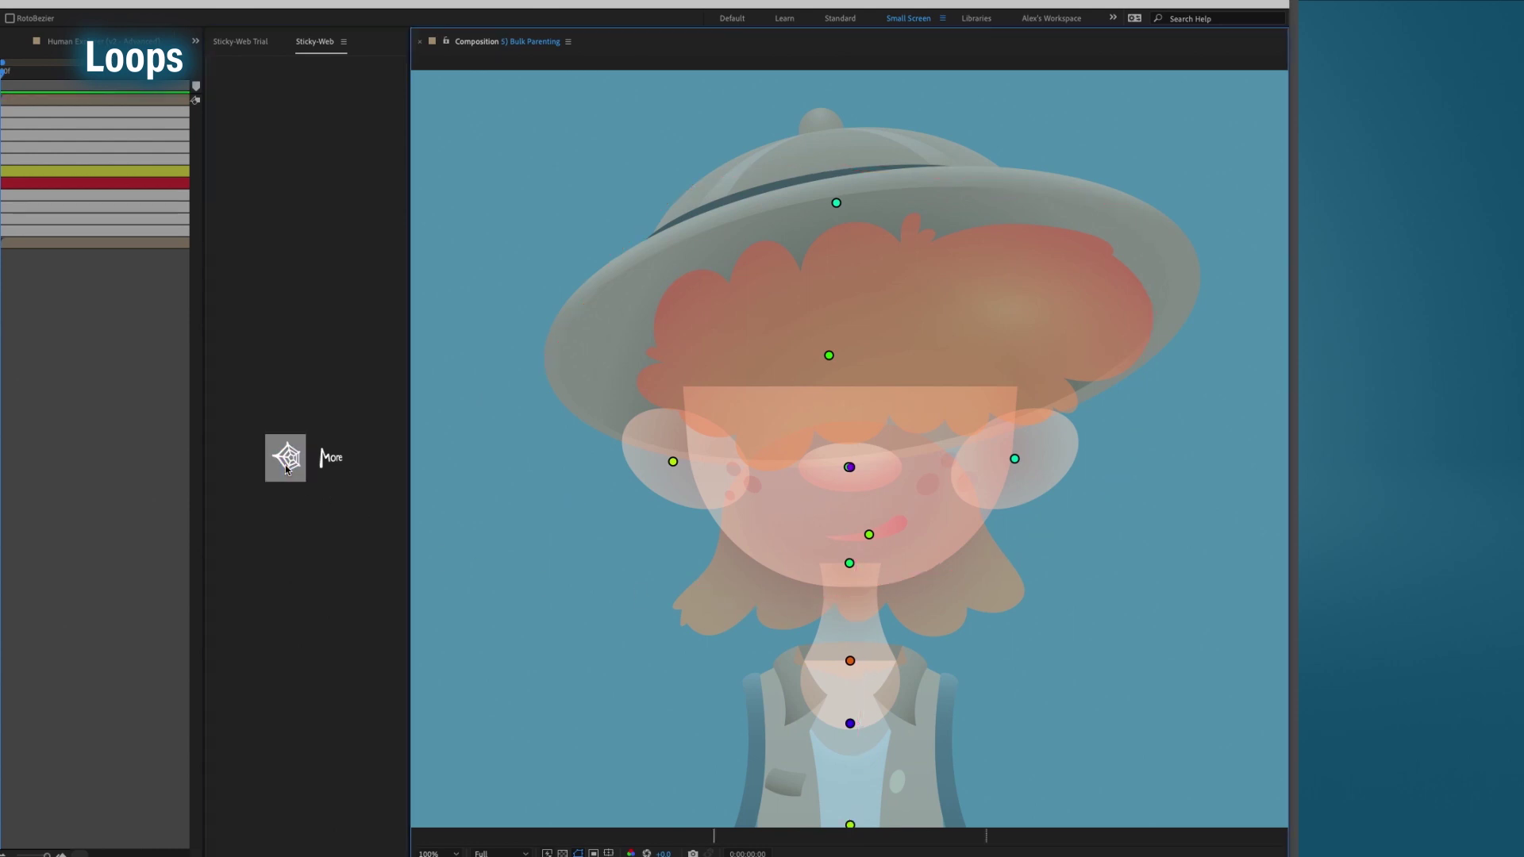
pyautogui.press('w')
pyautogui.moveTo(902, 591); pyautogui.dragTo(878, 622)
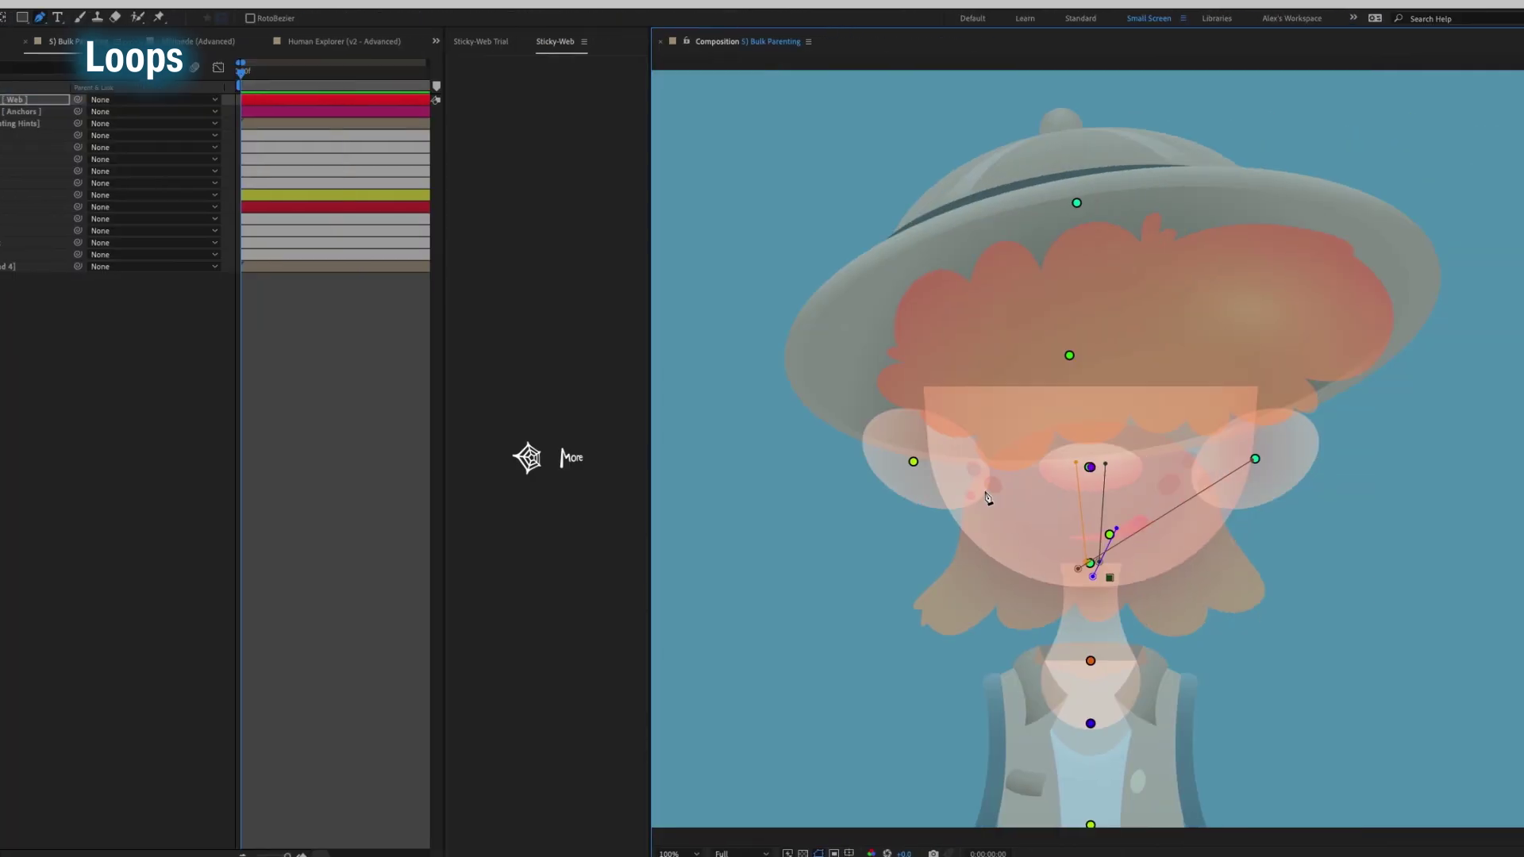
# Draw separate parenting paths from the face anchor to the remaining ear, hair and hat anchors.
pyautogui.click(911, 457)
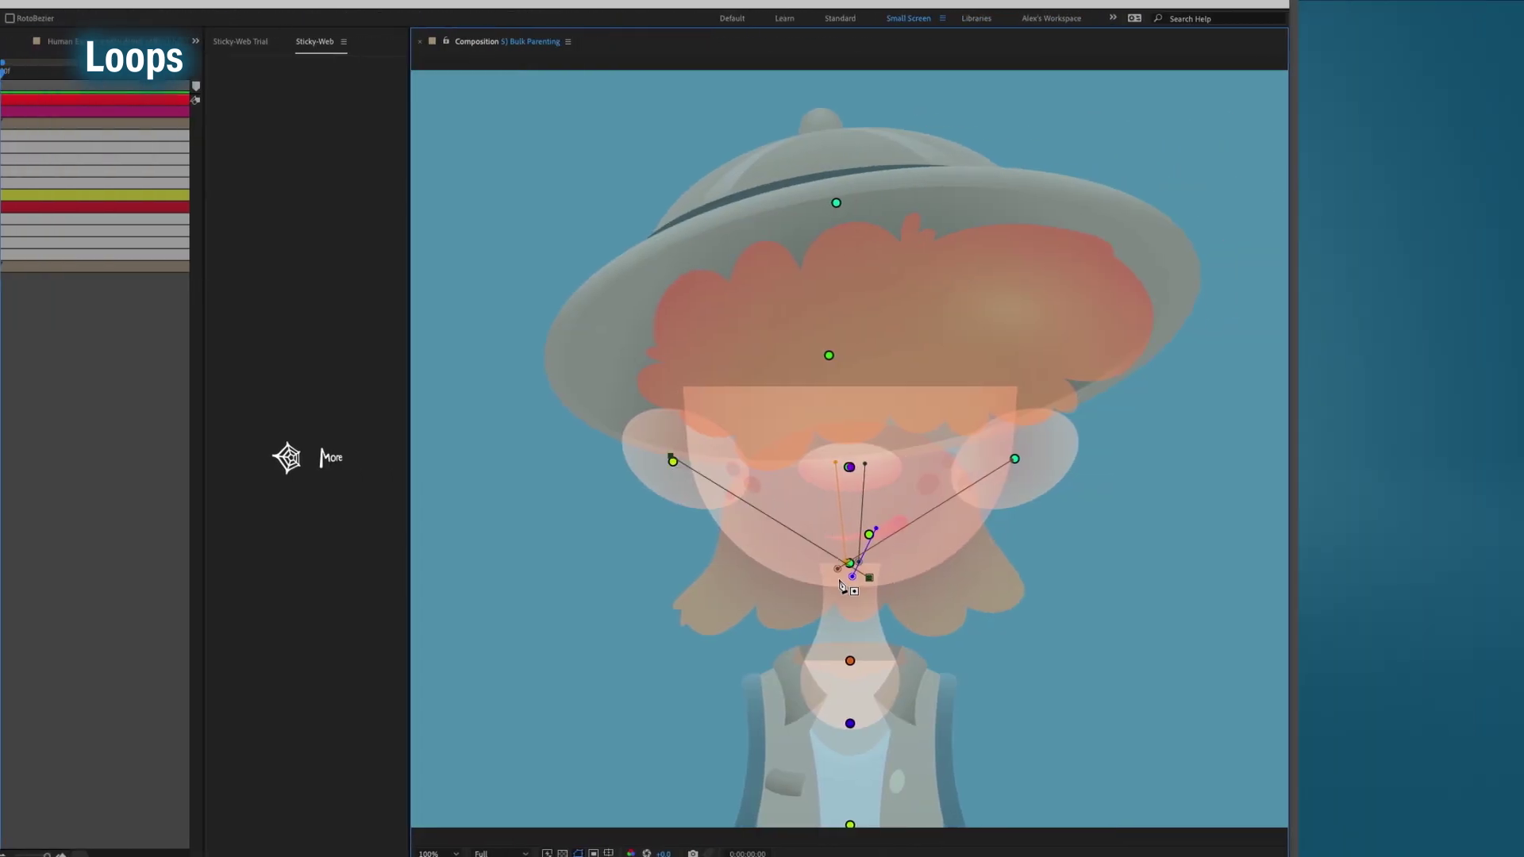
pyautogui.click(1080, 580)
pyautogui.click(835, 359)
pyautogui.click(817, 574)
pyautogui.click(833, 206)
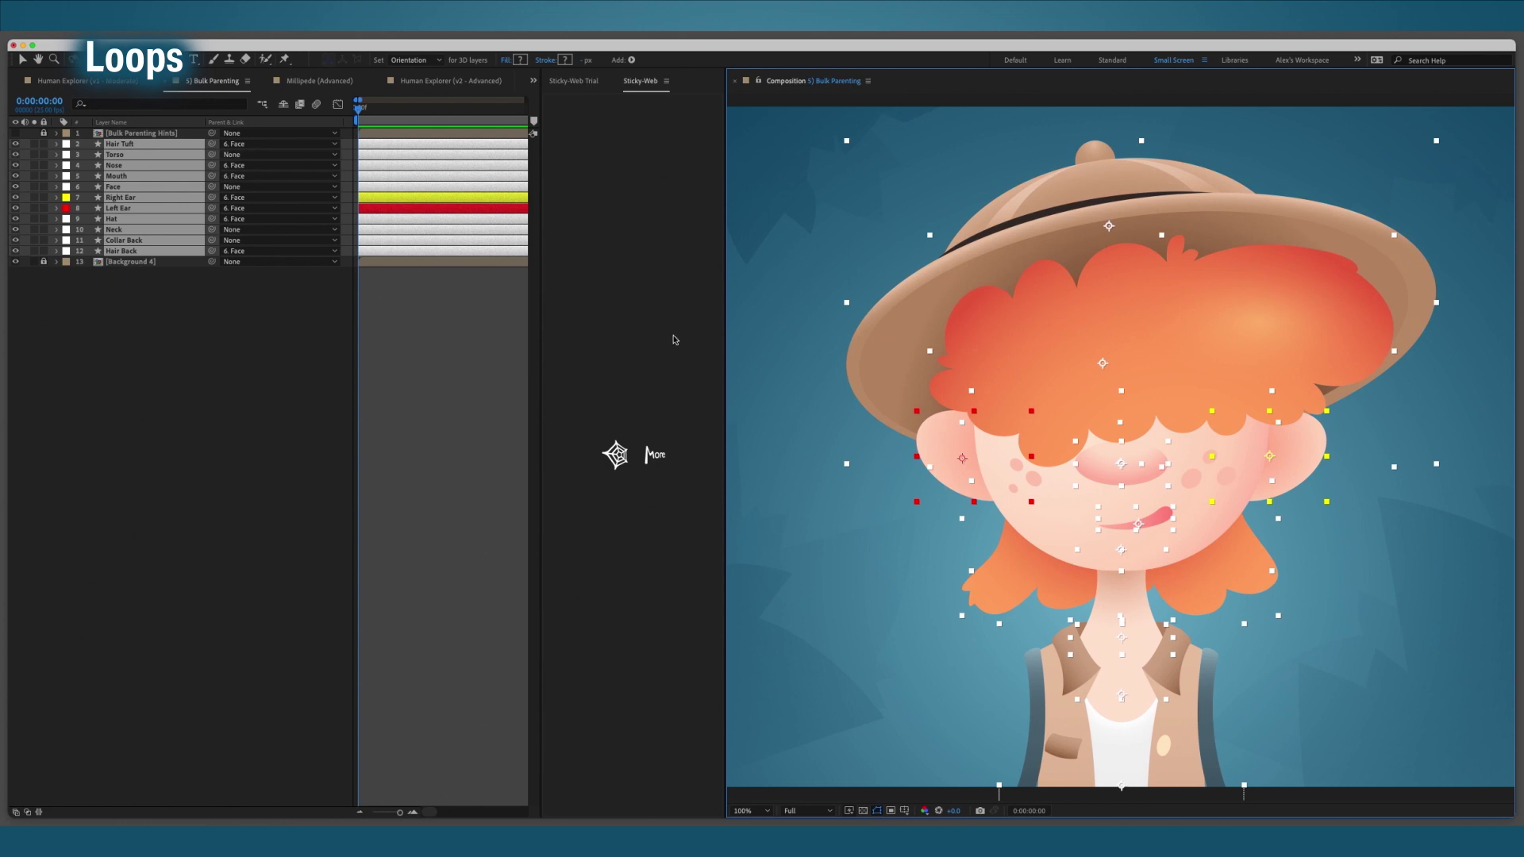
# Deselect all layers, run Sticky-Web again, and draw a closed curved loop around the hat, hair, ear, nose, mouth and face anchors.
pyautogui.click(796, 496)
pyautogui.press('v')
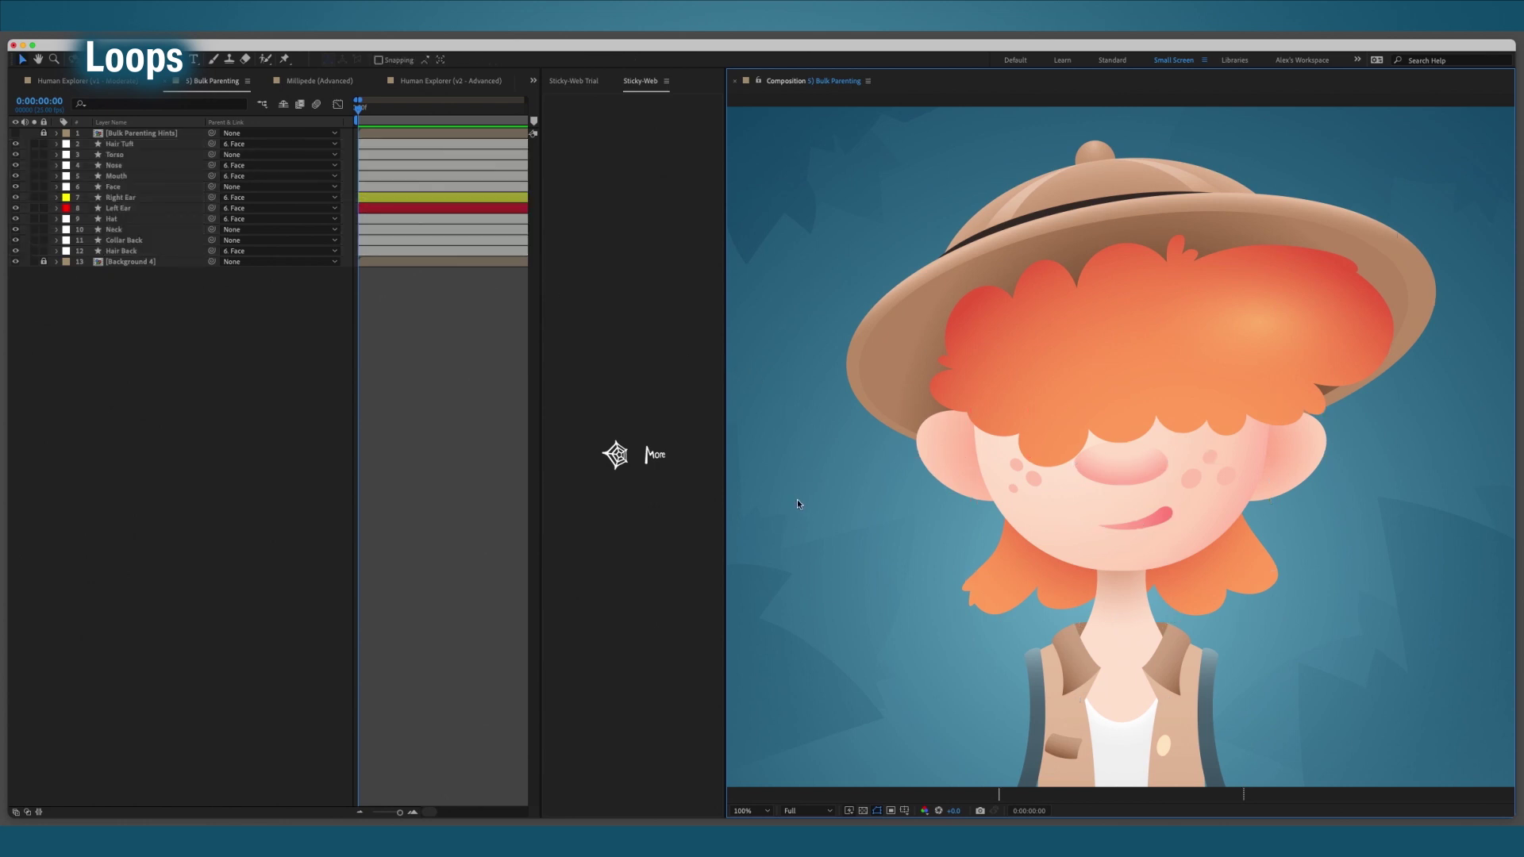
pyautogui.click(616, 455)
pyautogui.press('g')
pyautogui.moveTo(1105, 198); pyautogui.dragTo(1204, 213)
pyautogui.moveTo(1359, 329); pyautogui.dragTo(1359, 450)
pyautogui.moveTo(1281, 554); pyautogui.dragTo(1416, 547)
pyautogui.moveTo(988, 561); pyautogui.dragTo(956, 537)
pyautogui.moveTo(897, 343); pyautogui.dragTo(961, 277)
pyautogui.click(1105, 198)
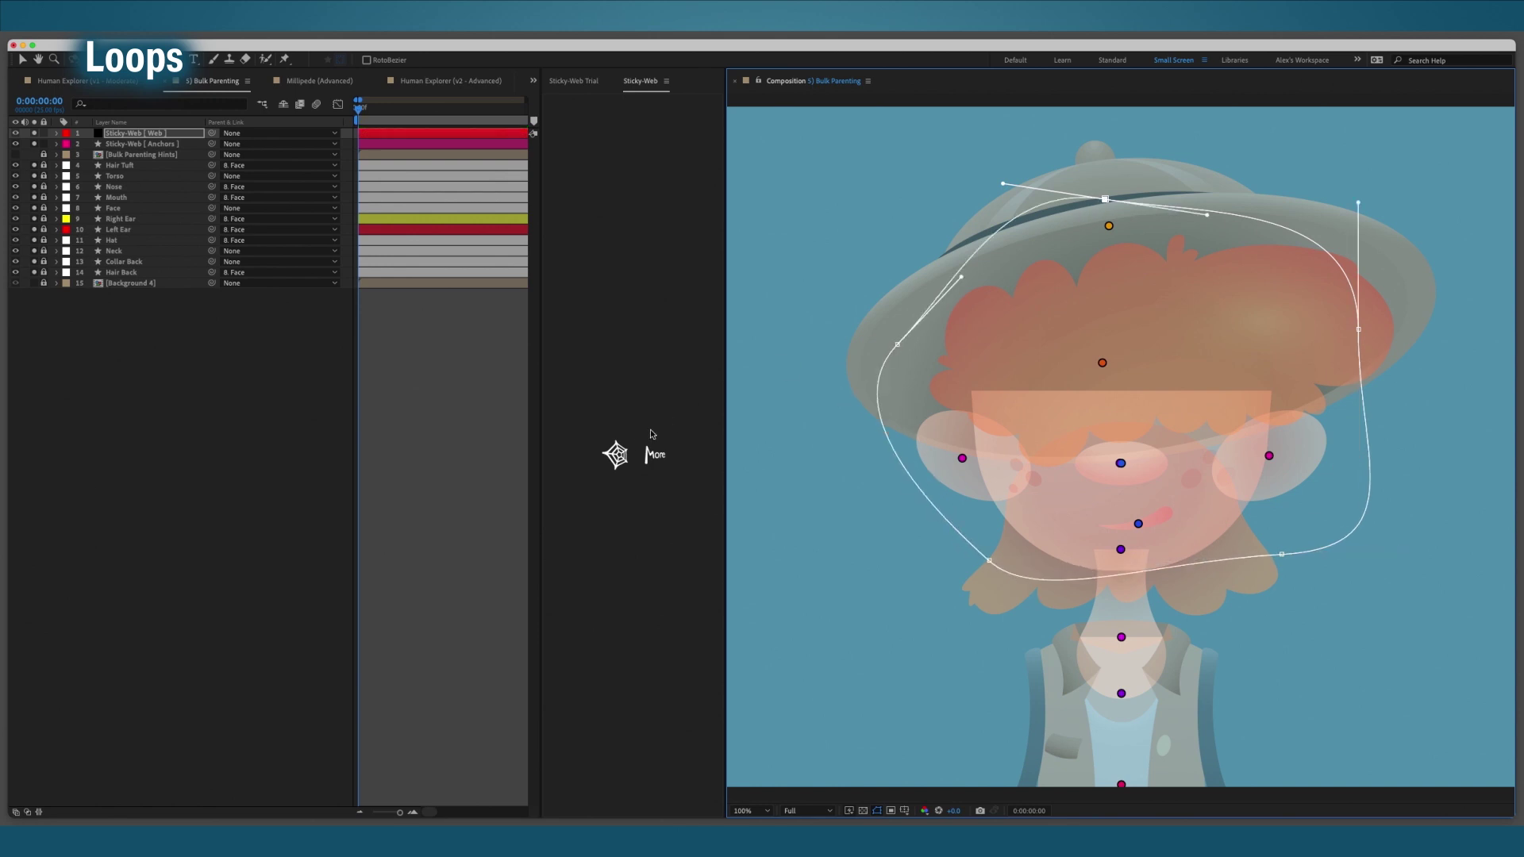
# Apply the drawn loop with Sticky-Web and test the parenting by moving the face.
pyautogui.click(614, 467)
pyautogui.press('v')
pyautogui.moveTo(1145, 443); pyautogui.dragTo(1100, 497)
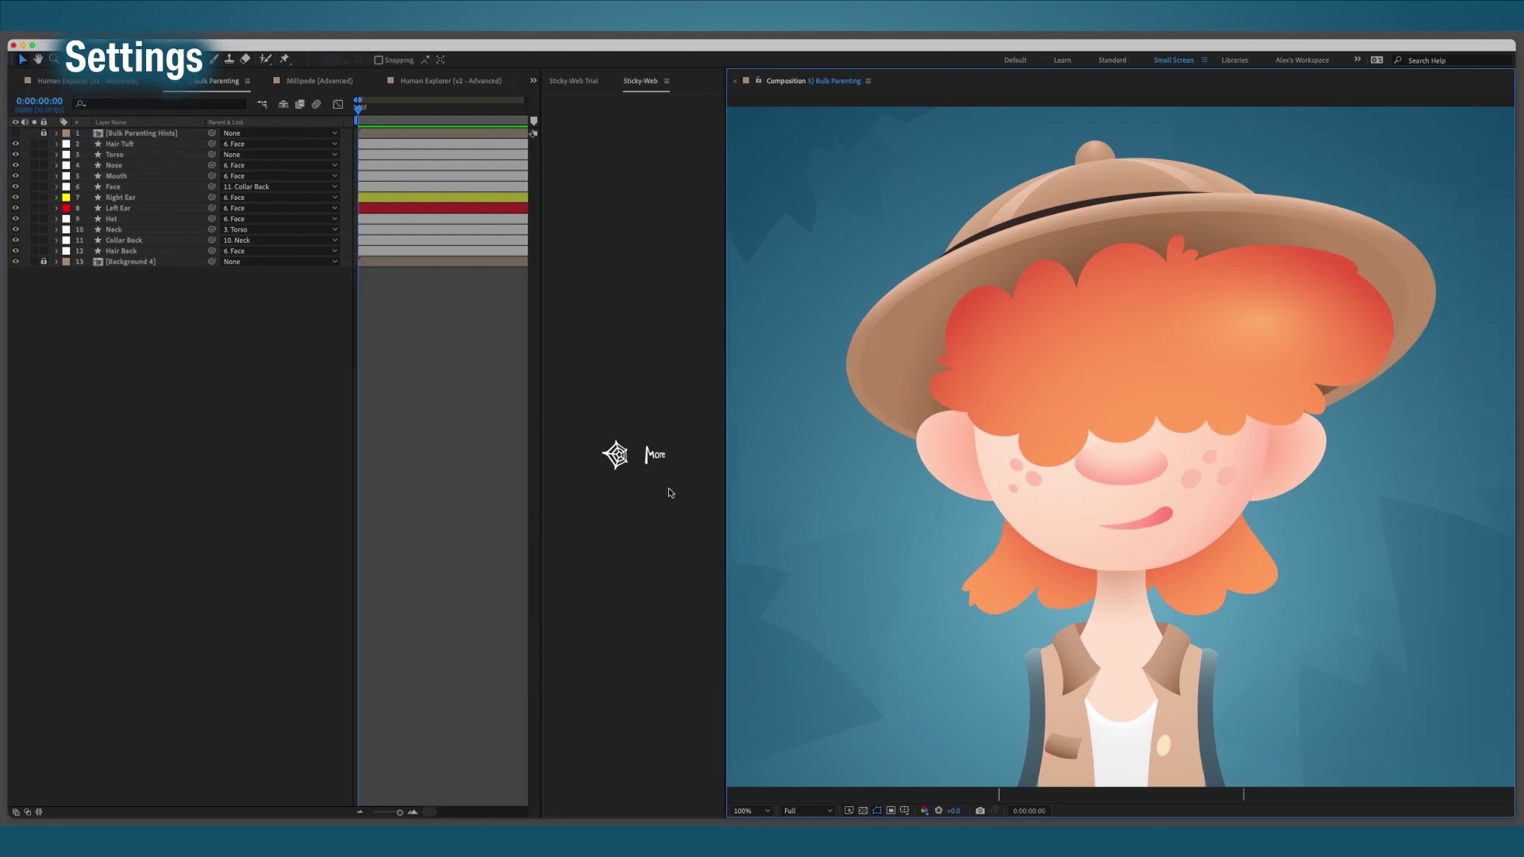
# Enable X-Ray in the Sticky-Web settings, save it as the default, and run Sticky-Web with it.
pyautogui.click(655, 457)
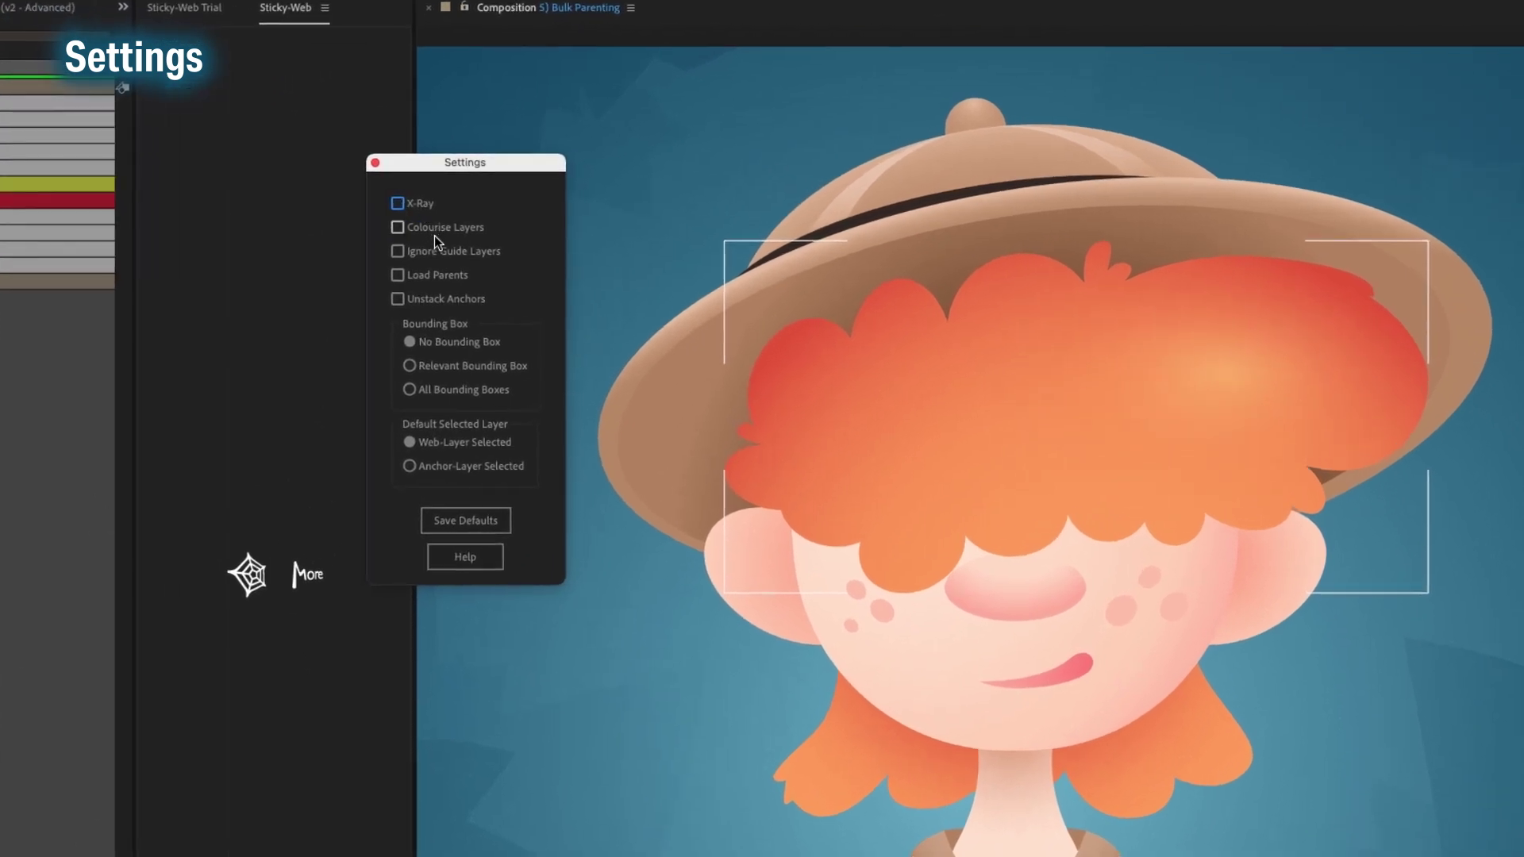
pyautogui.click(438, 302)
pyautogui.click(438, 300)
pyautogui.click(440, 276)
pyautogui.click(441, 254)
pyautogui.moveTo(459, 162); pyautogui.dragTo(327, 111)
pyautogui.click(305, 140)
pyautogui.click(364, 454)
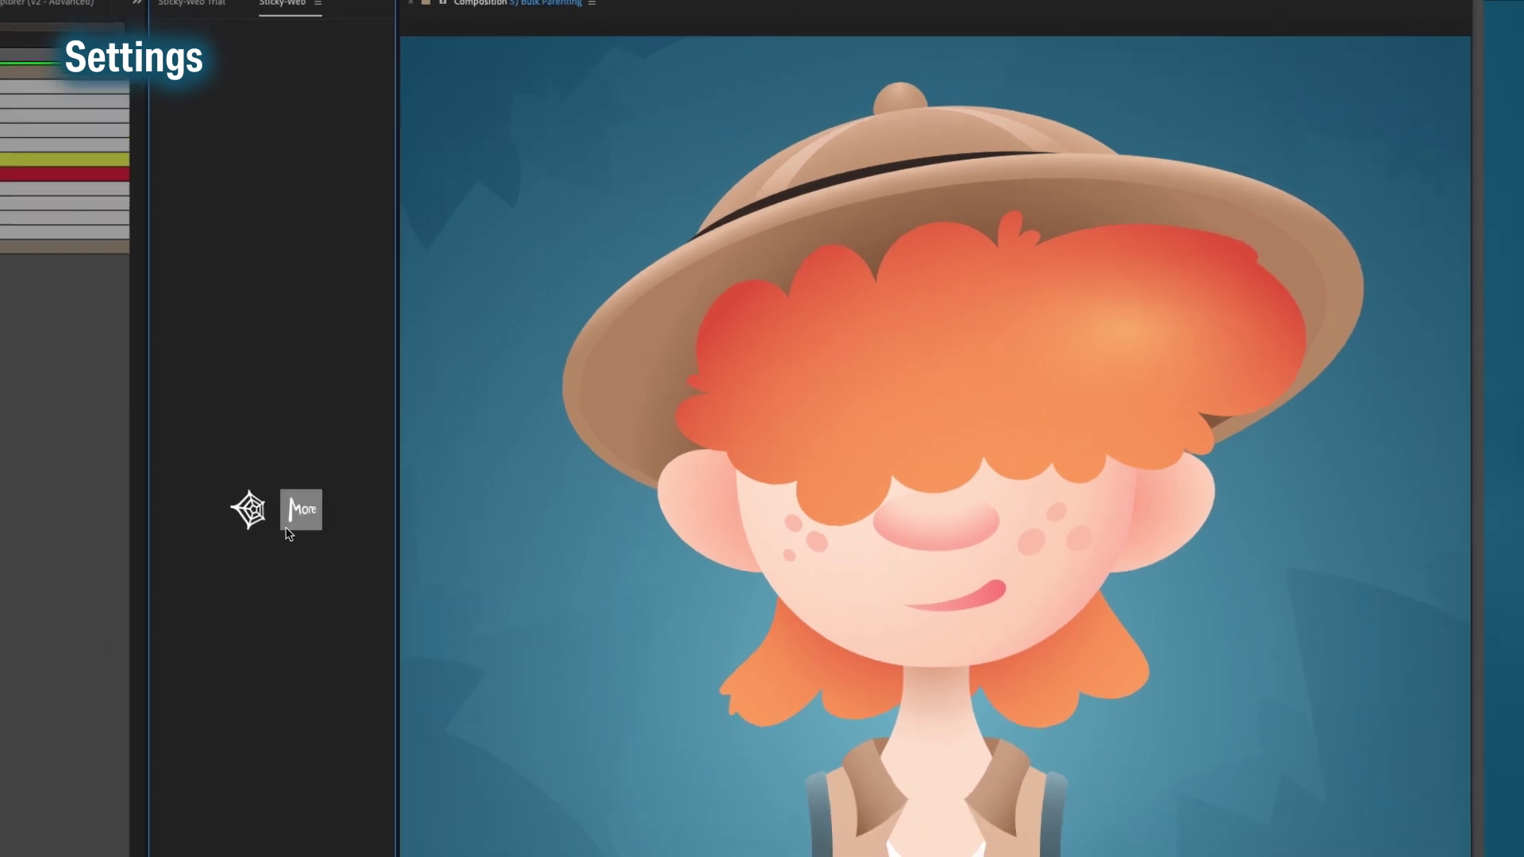
pyautogui.click(250, 512)
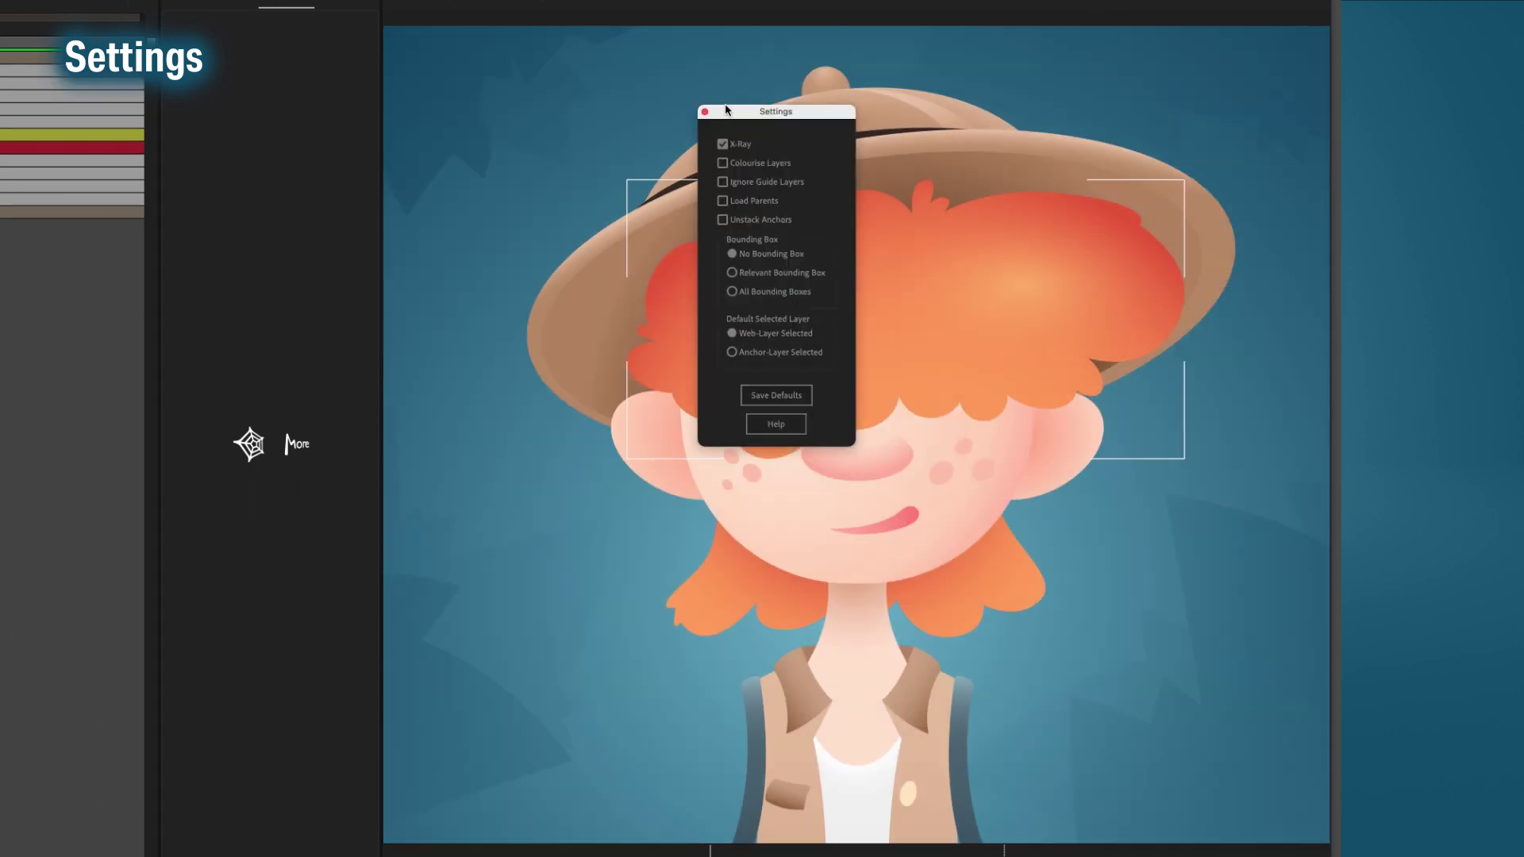
# Disable X-Ray and enable Colourise Layers in the settings, save the defaults, and run Sticky-Web.
pyautogui.moveTo(749, 111); pyautogui.dragTo(357, 77)
pyautogui.click(351, 110)
pyautogui.click(353, 129)
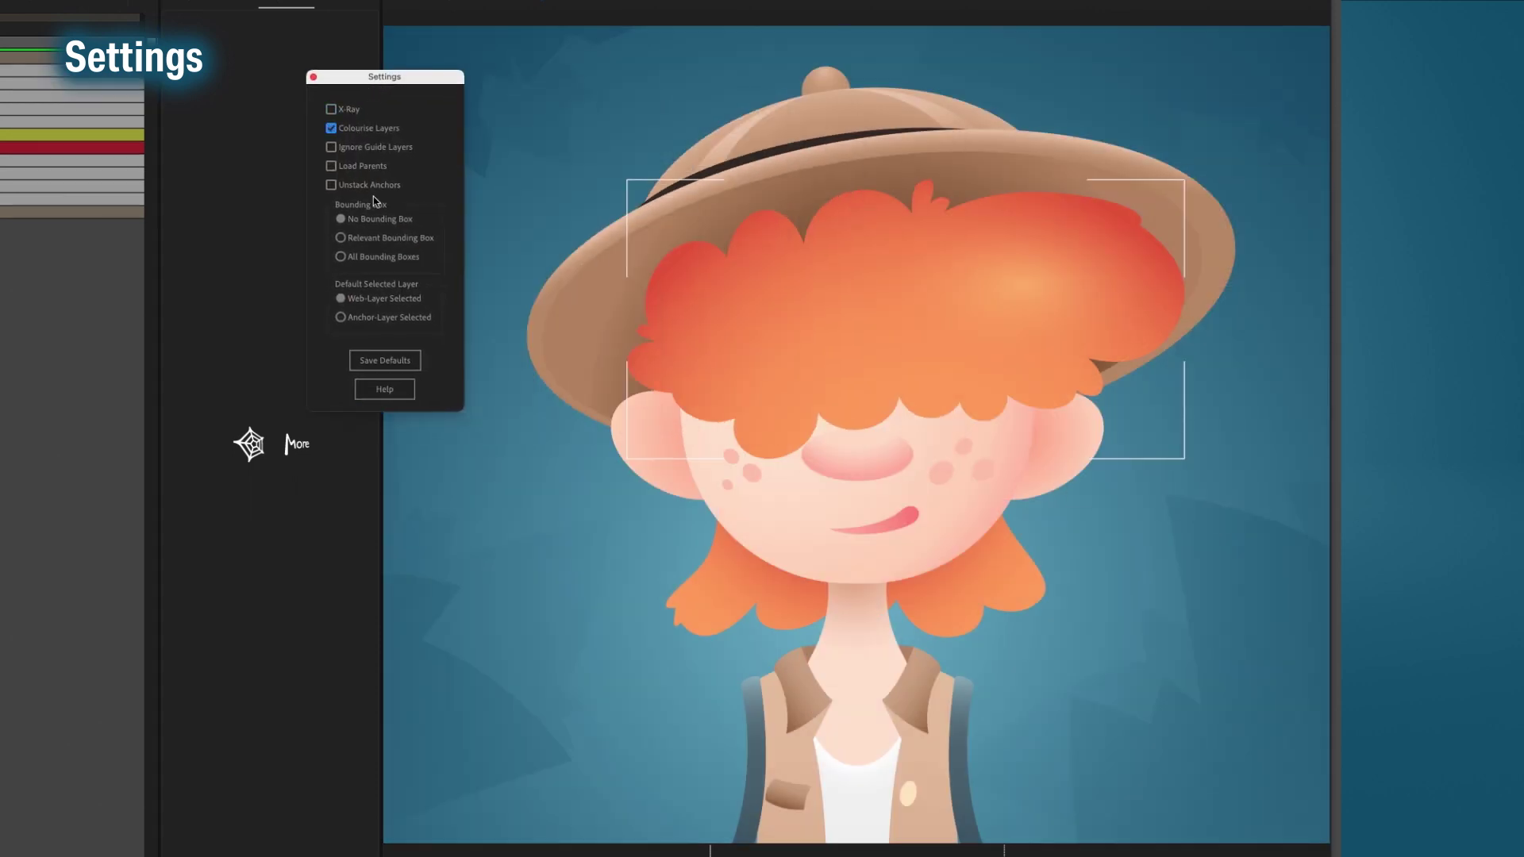
pyautogui.click(385, 361)
pyautogui.click(248, 444)
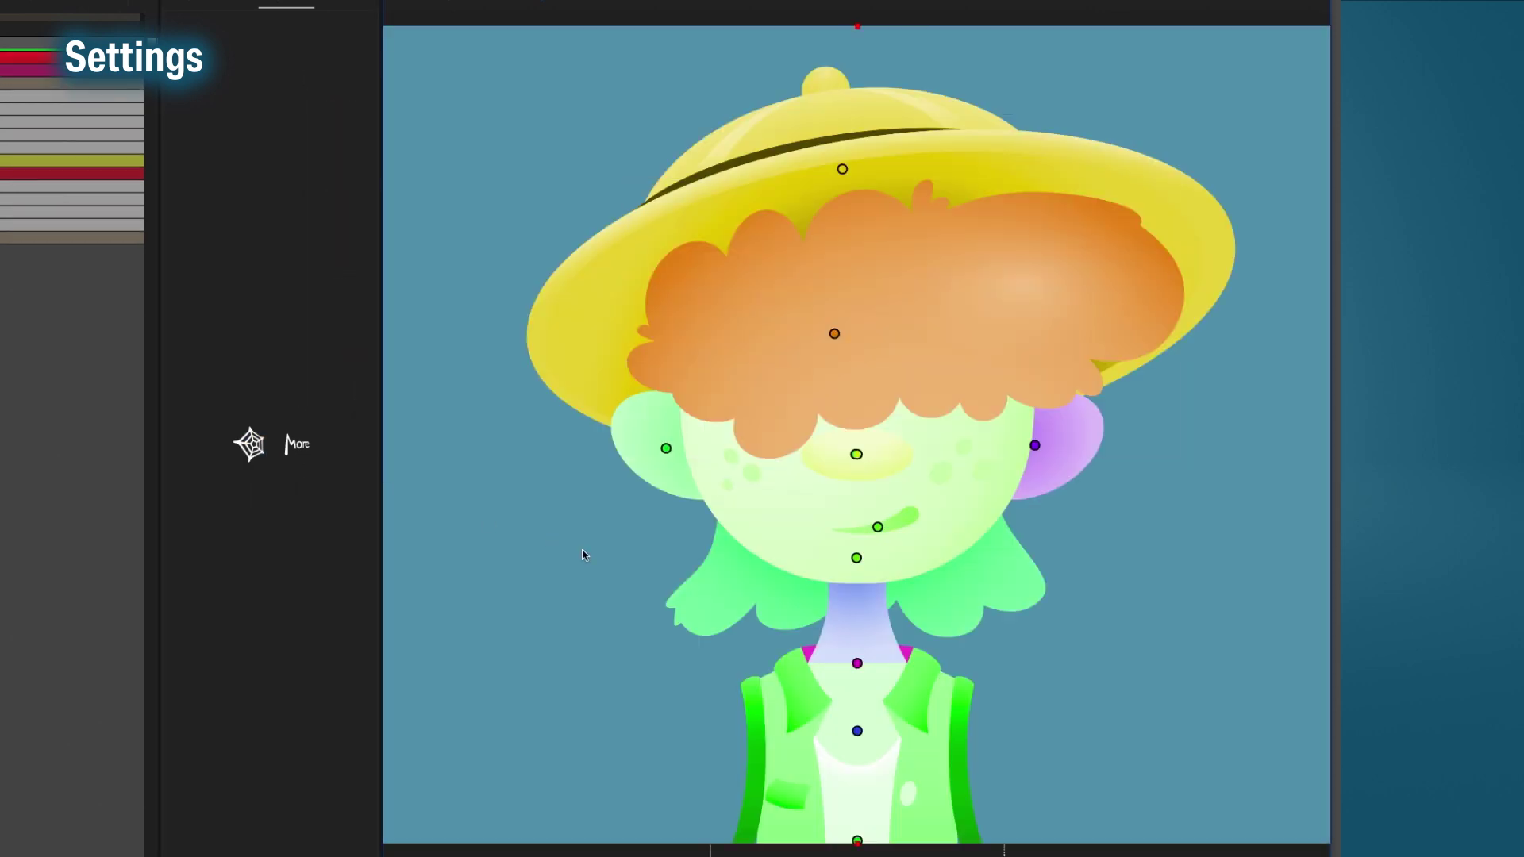
# Try moving the hair anchor slightly in the Anchors layer, and undo back to the original artwork.
pyautogui.click(19, 72)
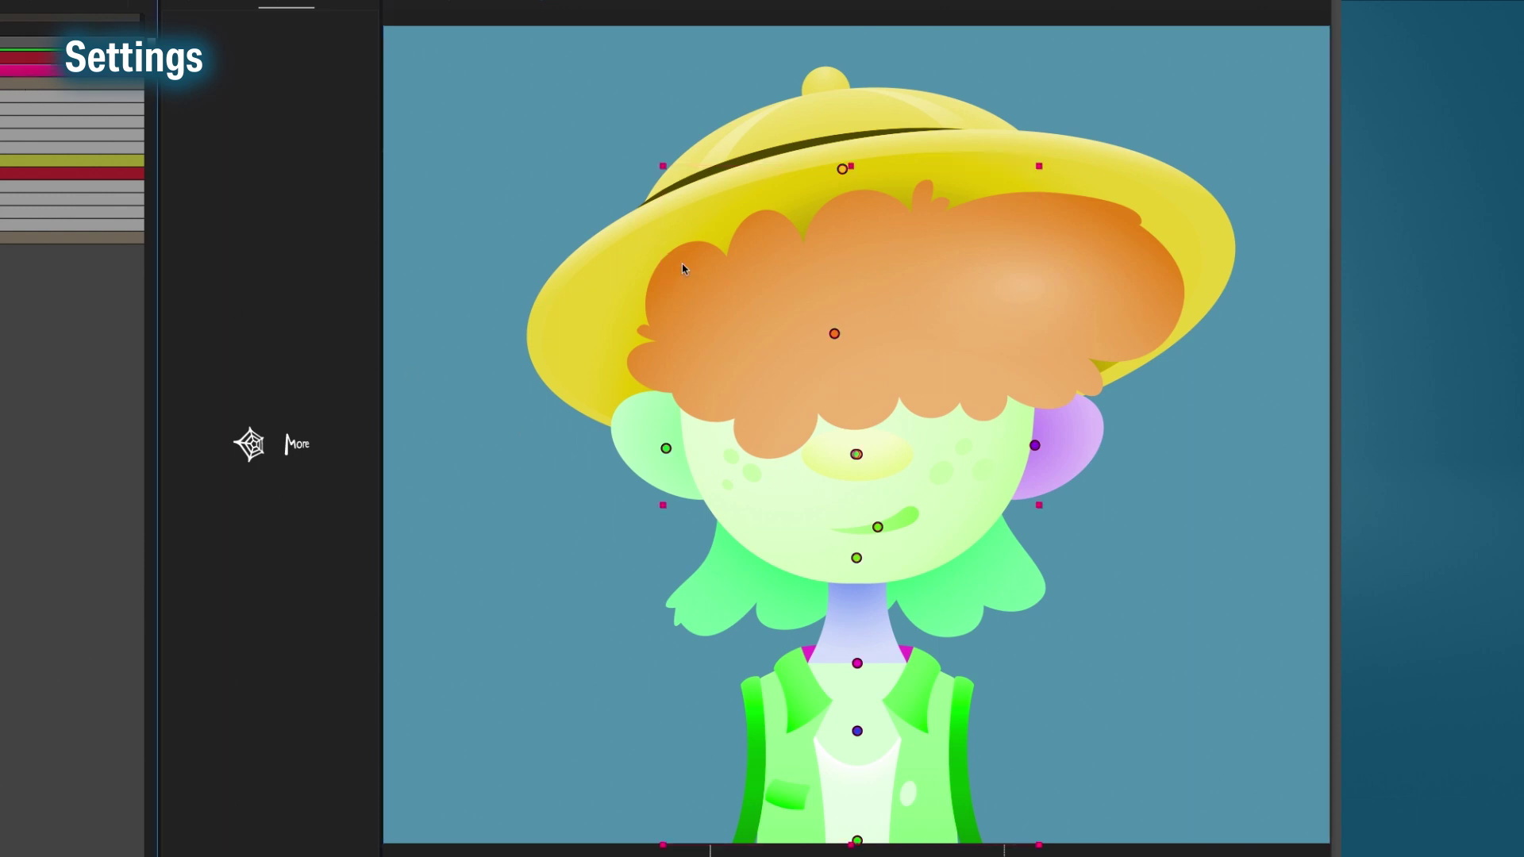
pyautogui.moveTo(844, 338); pyautogui.dragTo(854, 362)
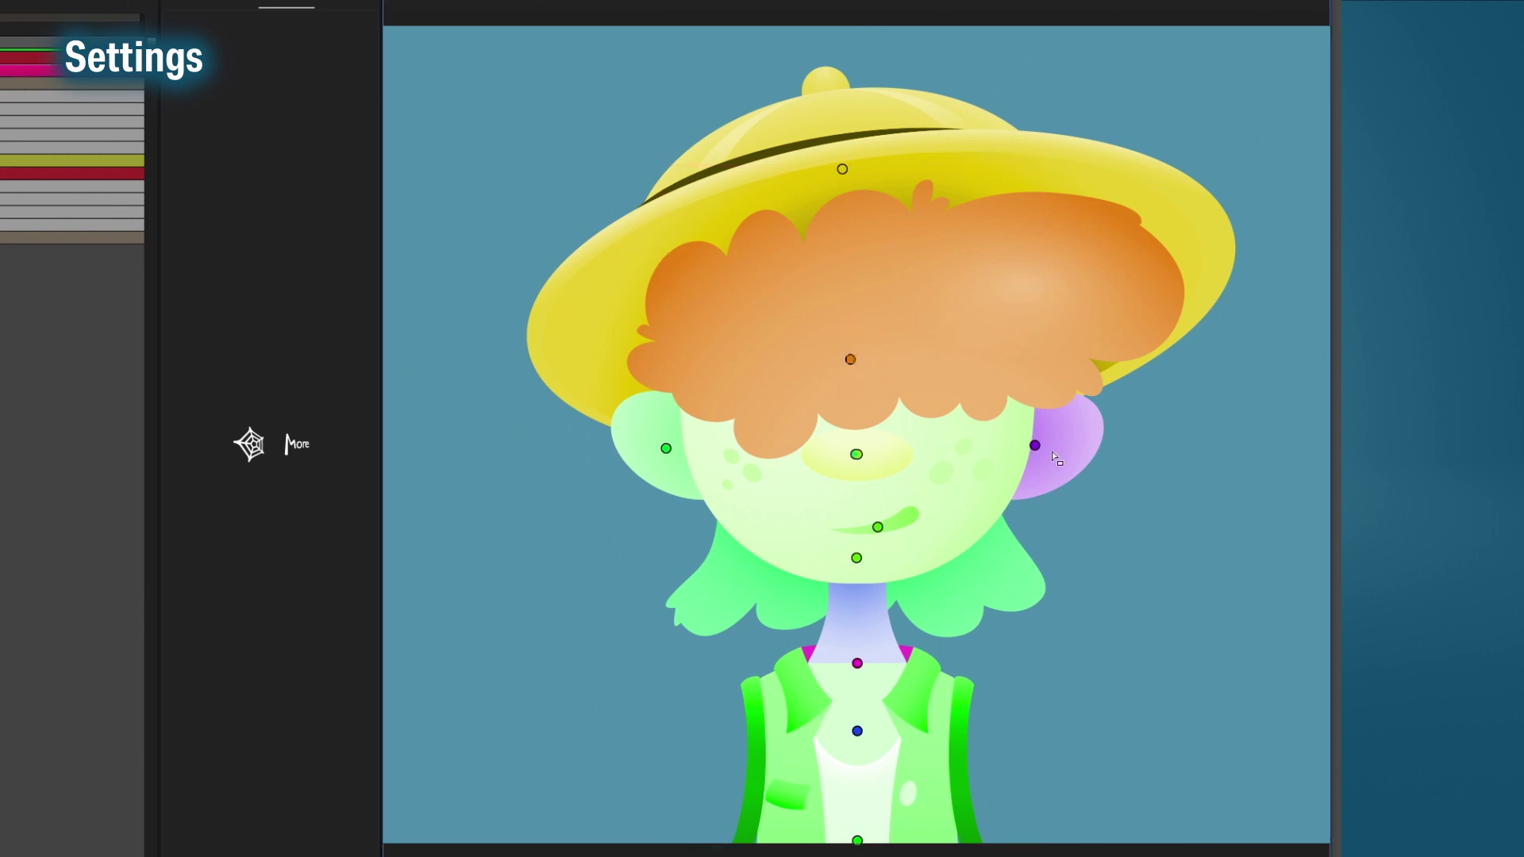
pyautogui.hotkey('ctrl', 'z')
pyautogui.hotkey('ctrl', 'z')
pyautogui.hotkey('ctrl', 'z')
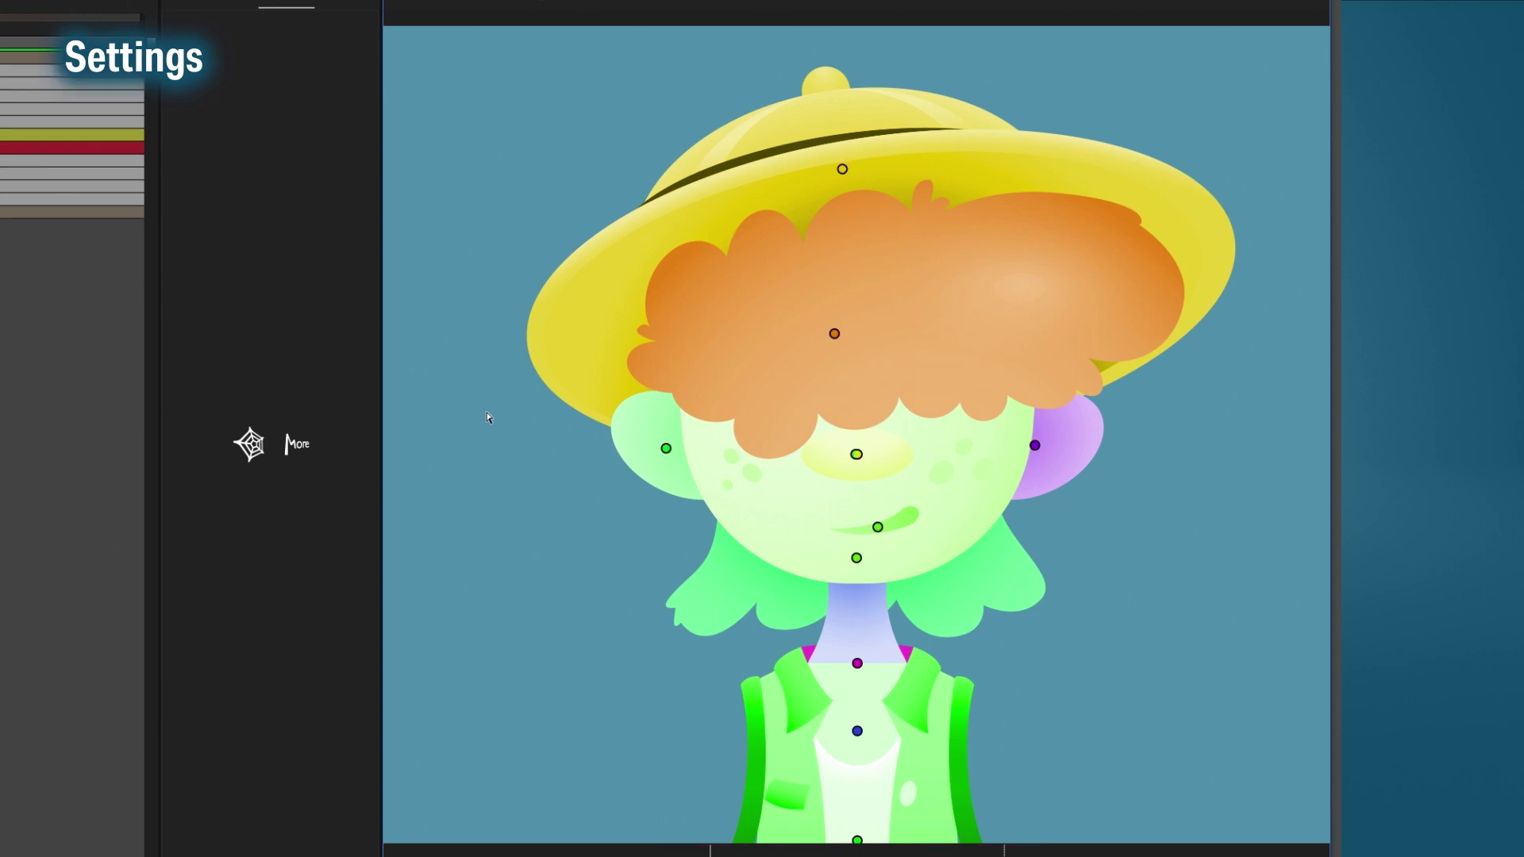
pyautogui.hotkey('ctrl', 'z')
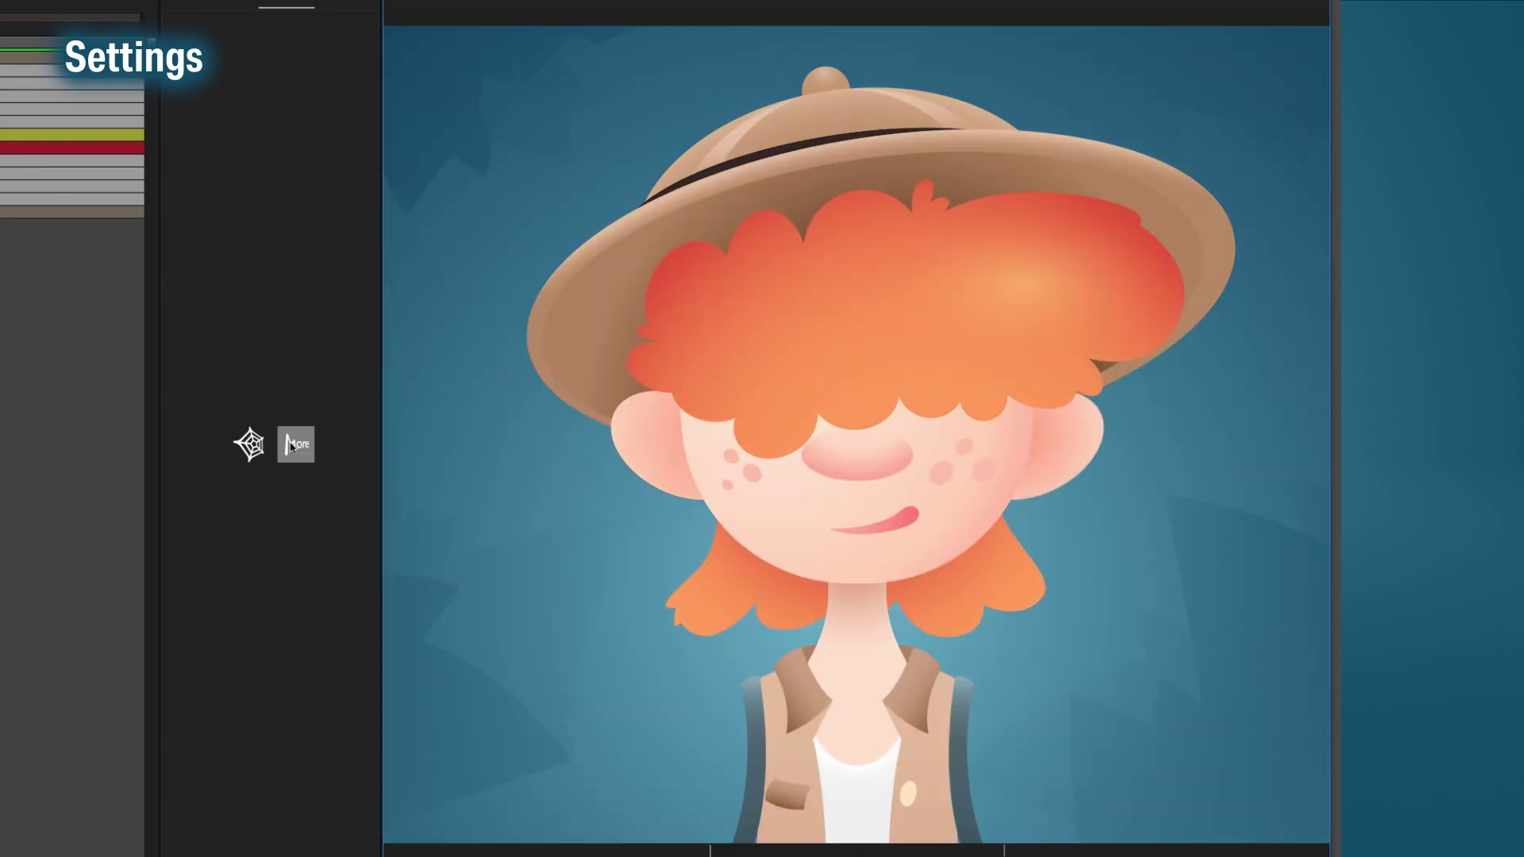
# Disable Colourise Layers and enable Ignore Guide Layers in the Sticky-Web settings.
pyautogui.click(297, 444)
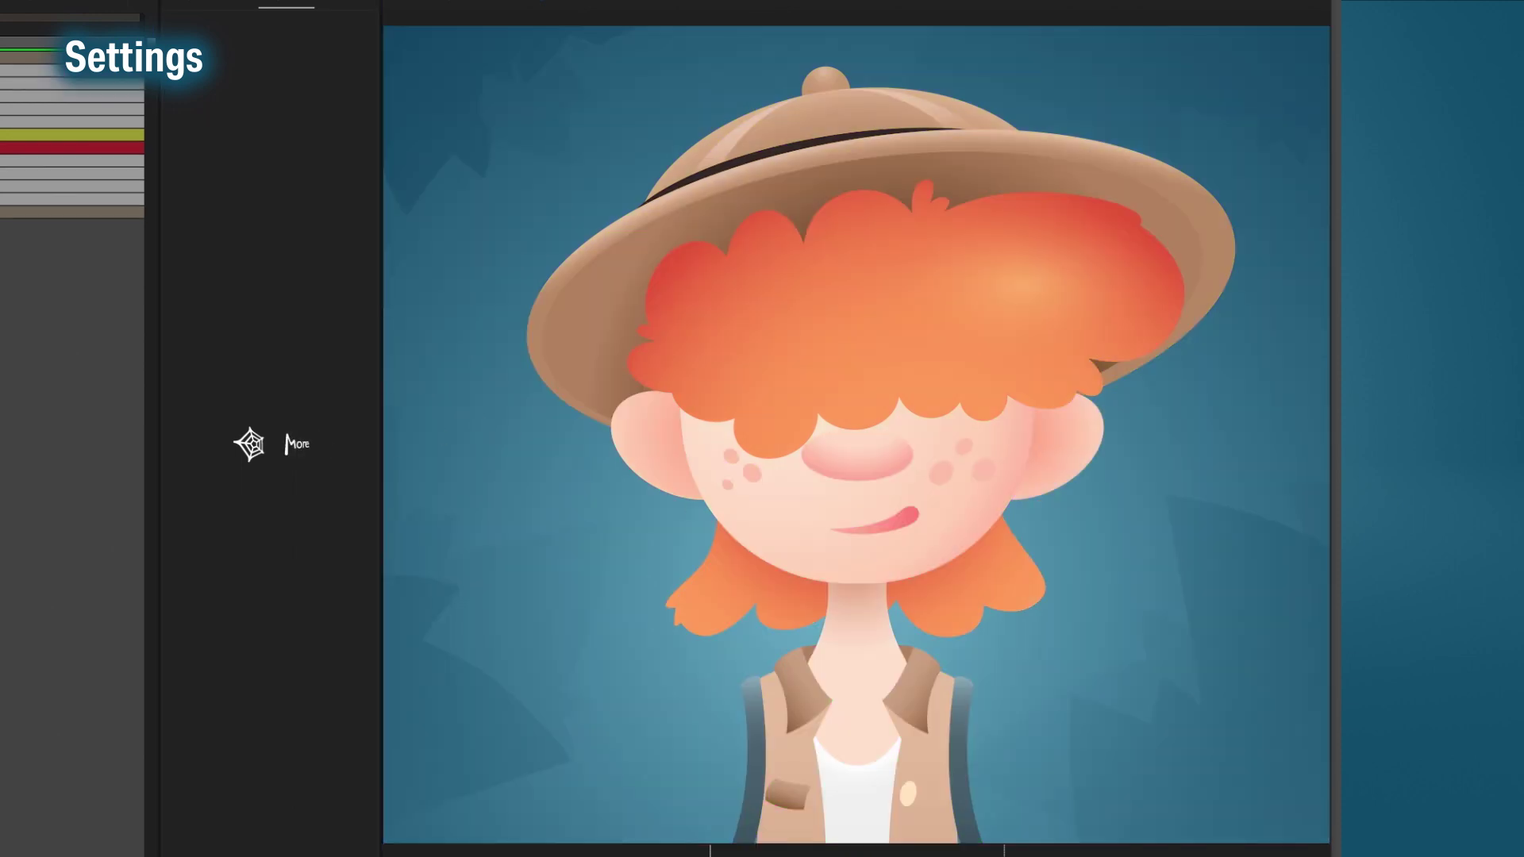
pyautogui.moveTo(796, 109); pyautogui.dragTo(388, 67)
pyautogui.click(401, 123)
pyautogui.click(399, 142)
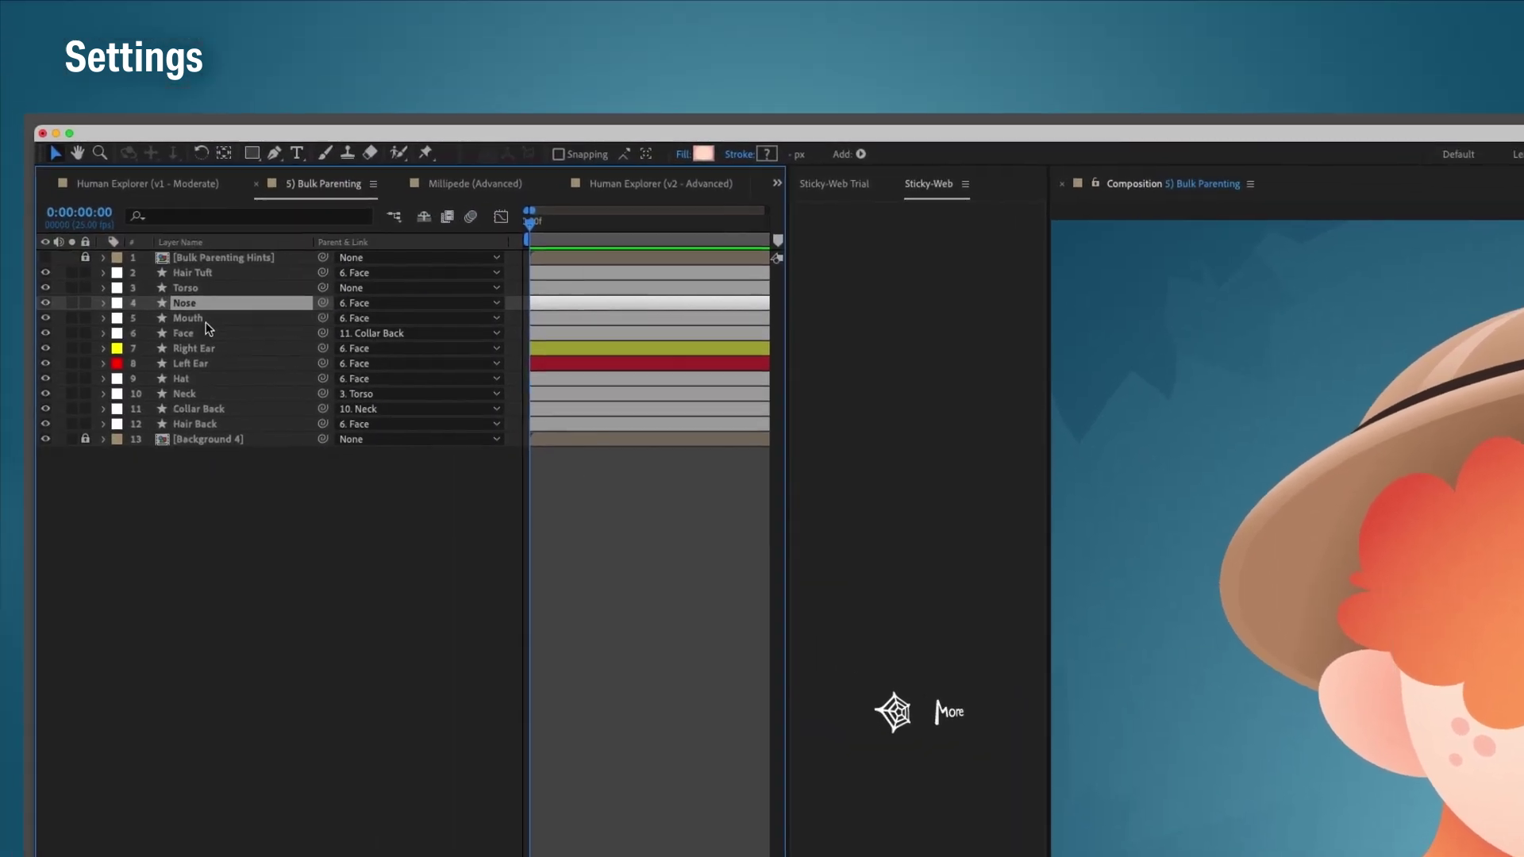
# Turn the Nose, Mouth, Face and Right Ear layers into guide layers, and run Sticky-Web.
pyautogui.keyDown('shift'); pyautogui.click(212, 349); pyautogui.keyUp('shift')
pyautogui.rightClick(212, 352)
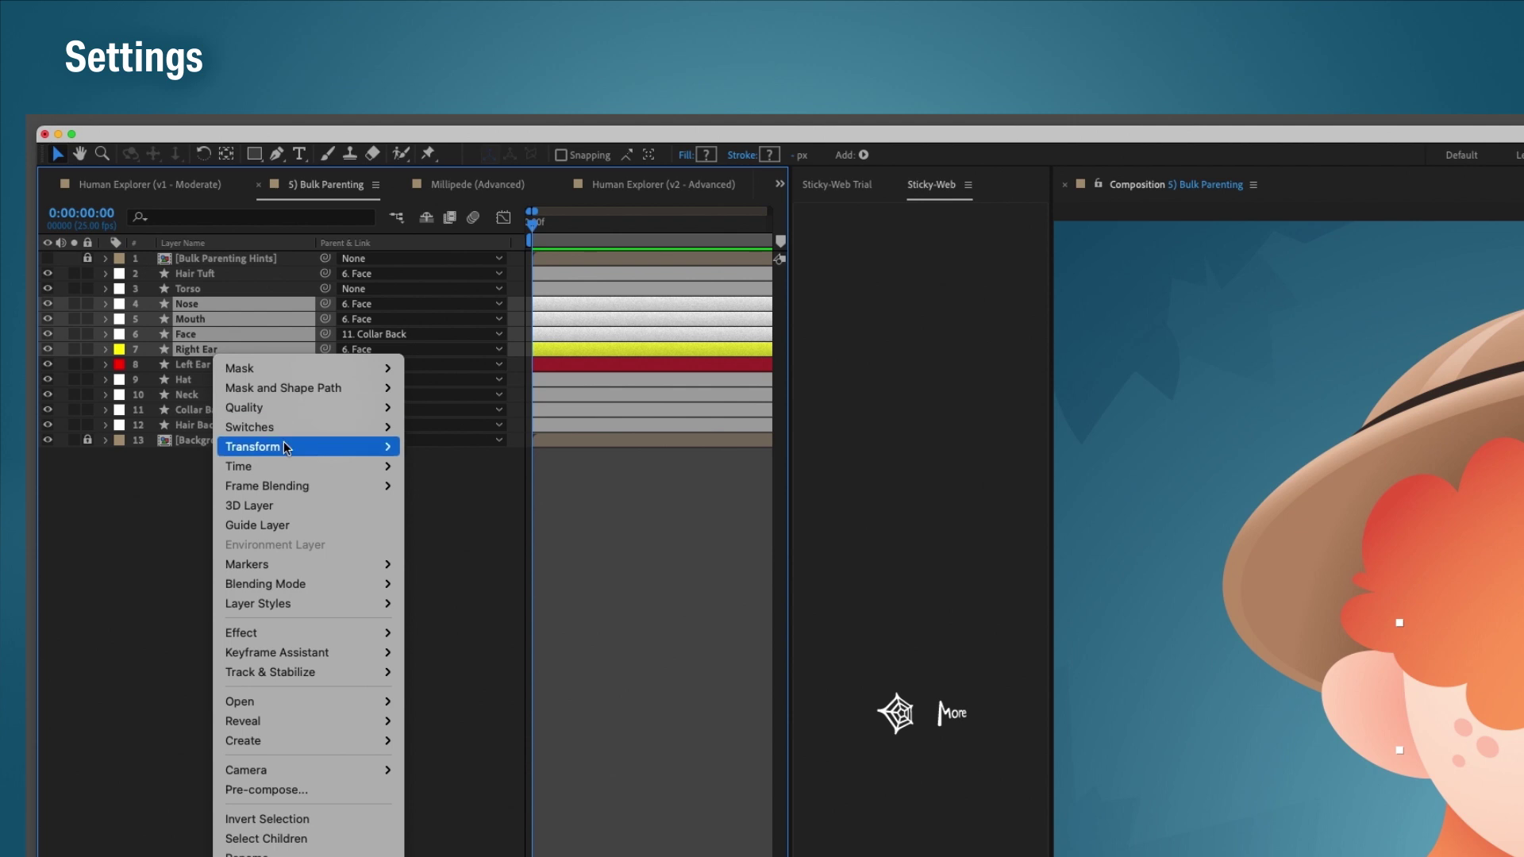
pyautogui.click(302, 525)
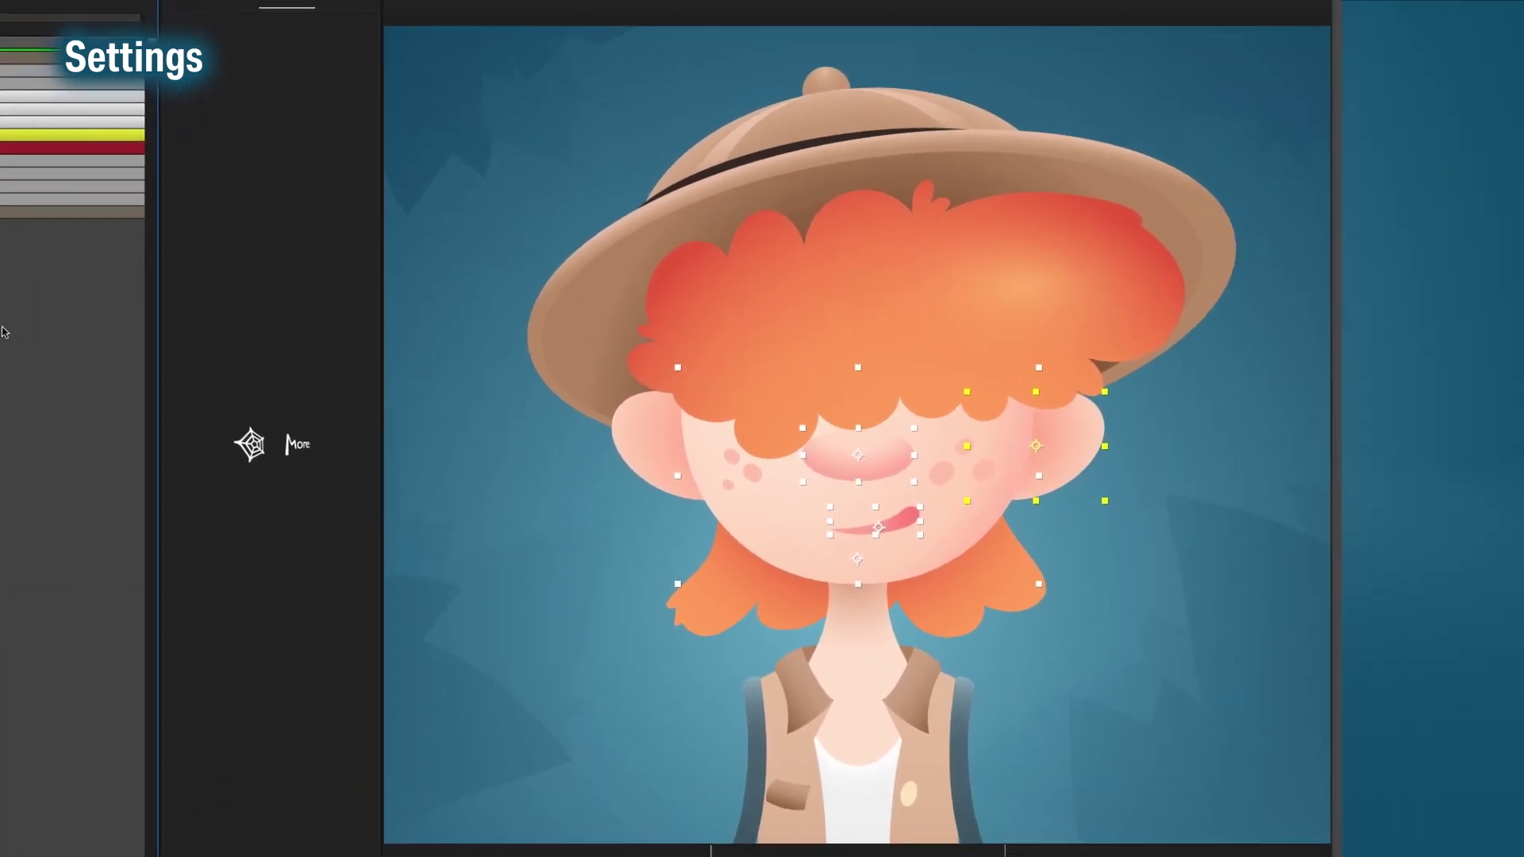
pyautogui.click(249, 444)
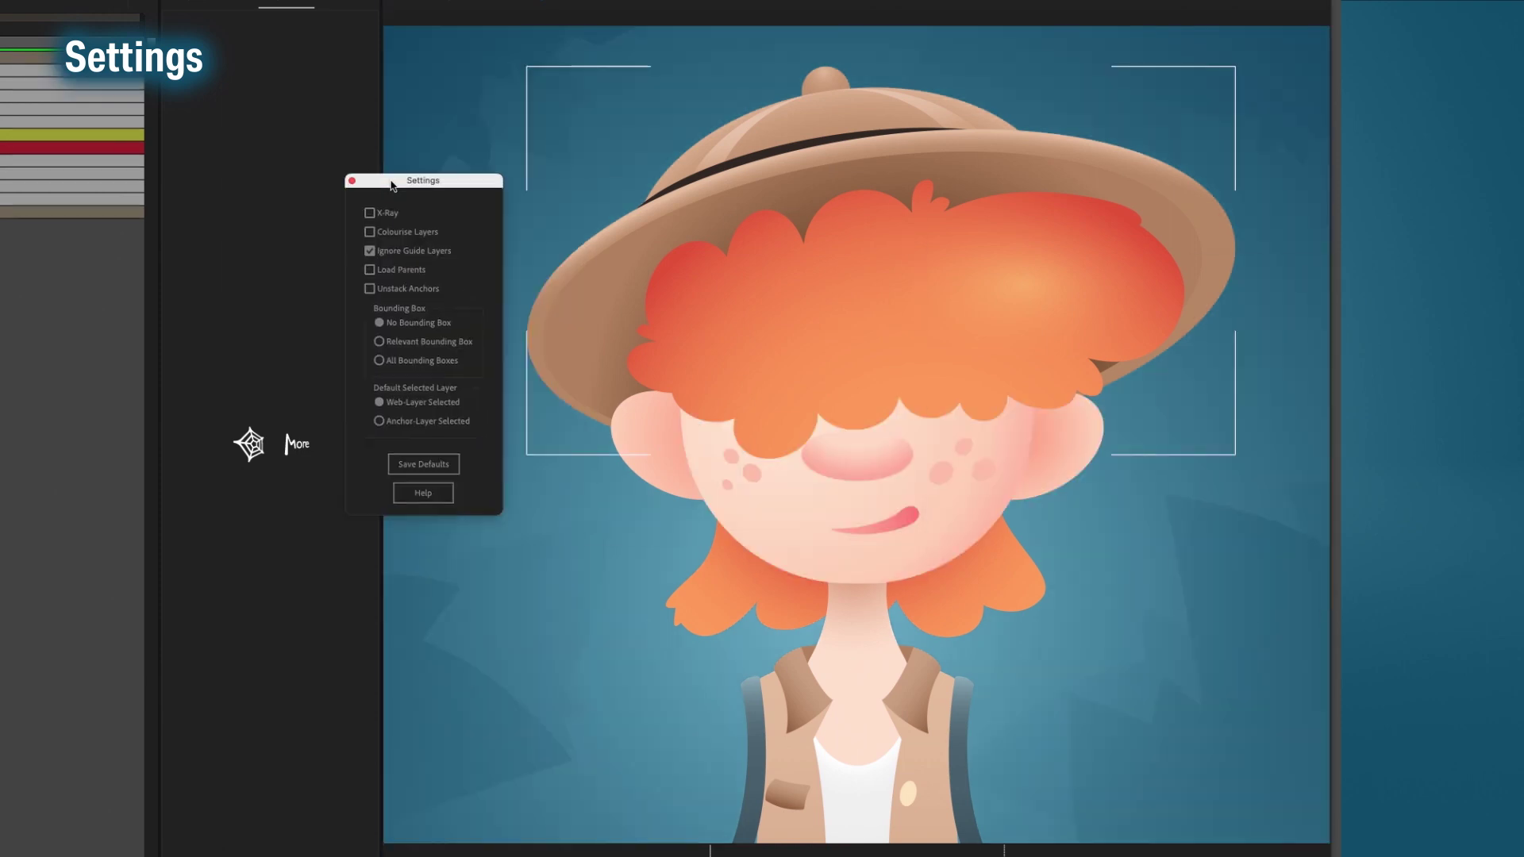
# Disable Ignore Guide Layers and enable Load Parents in the settings, save the defaults, and run Sticky-Web.
pyautogui.moveTo(390, 181); pyautogui.dragTo(370, 97)
pyautogui.click(381, 165)
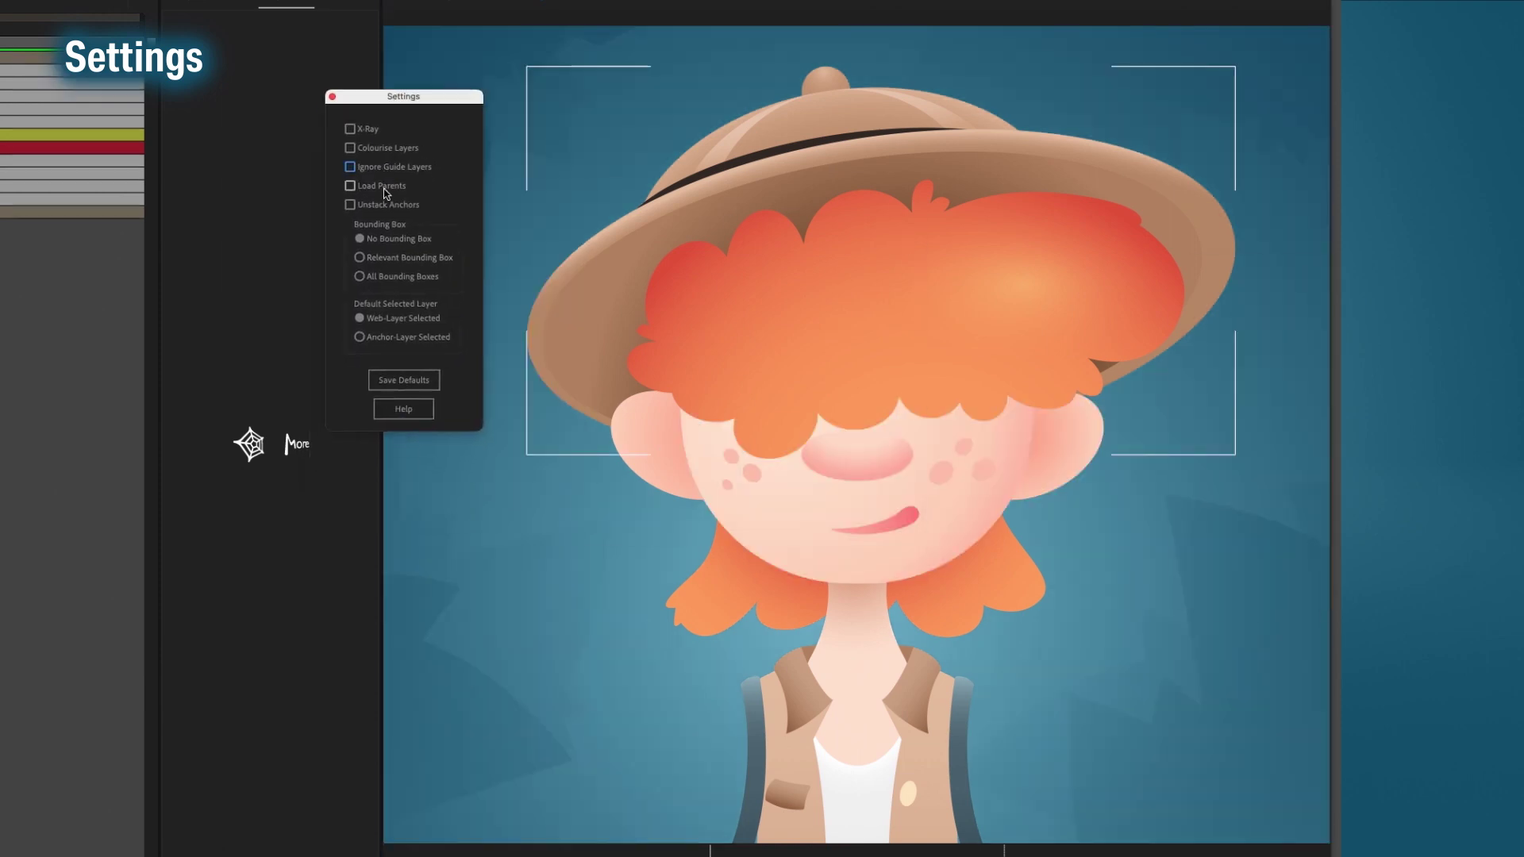
pyautogui.click(385, 188)
pyautogui.click(403, 380)
pyautogui.click(247, 444)
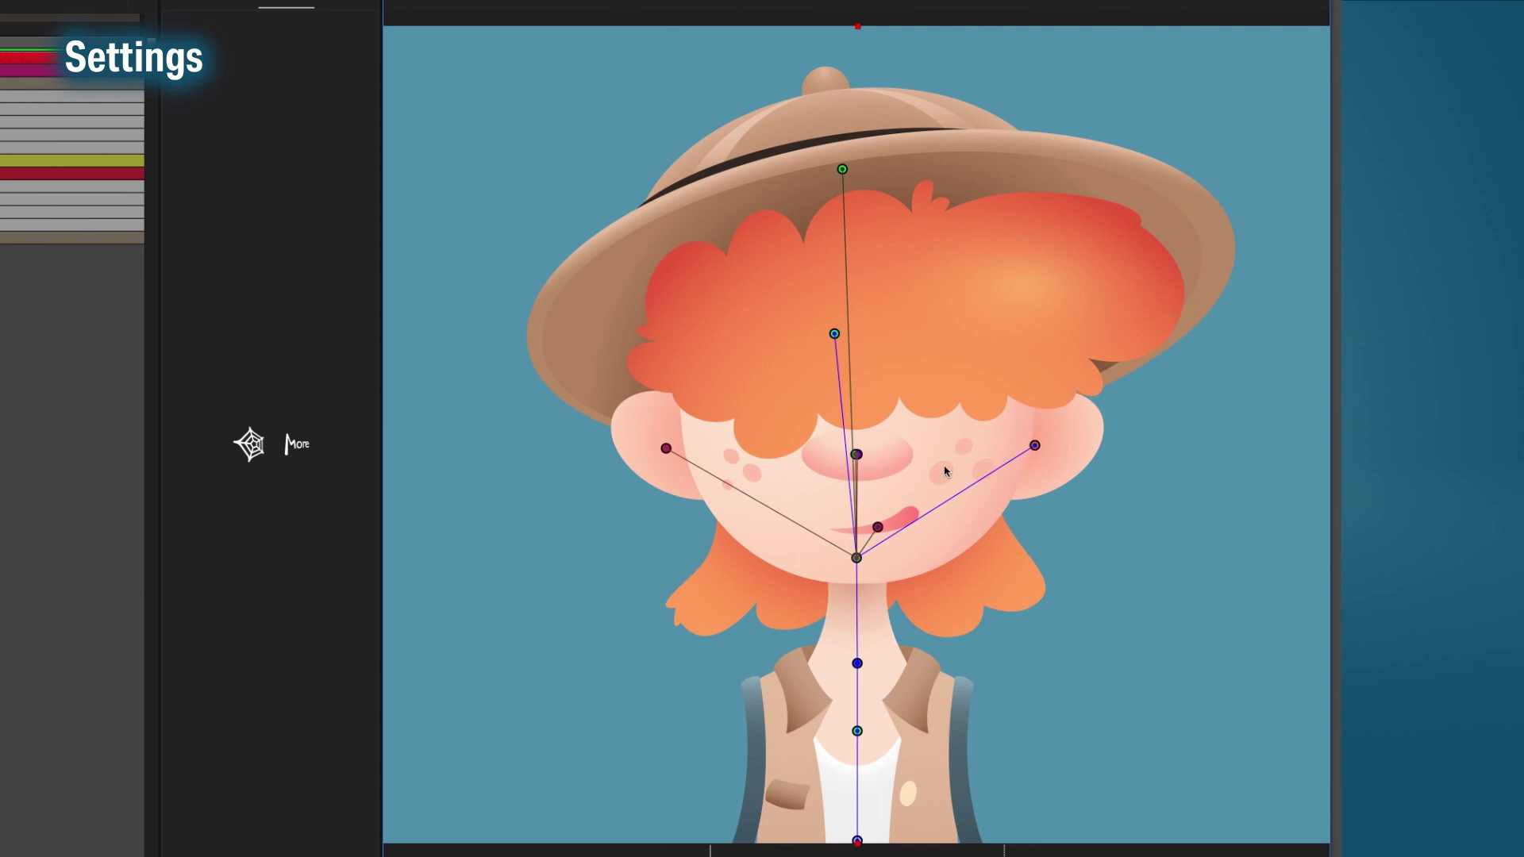
# Edit the loaded parenting with a path between the collar and neck anchors, apply Sticky-Web, and test it by rotating the body.
pyautogui.moveTo(857, 671); pyautogui.dragTo(866, 738)
pyautogui.click(253, 455)
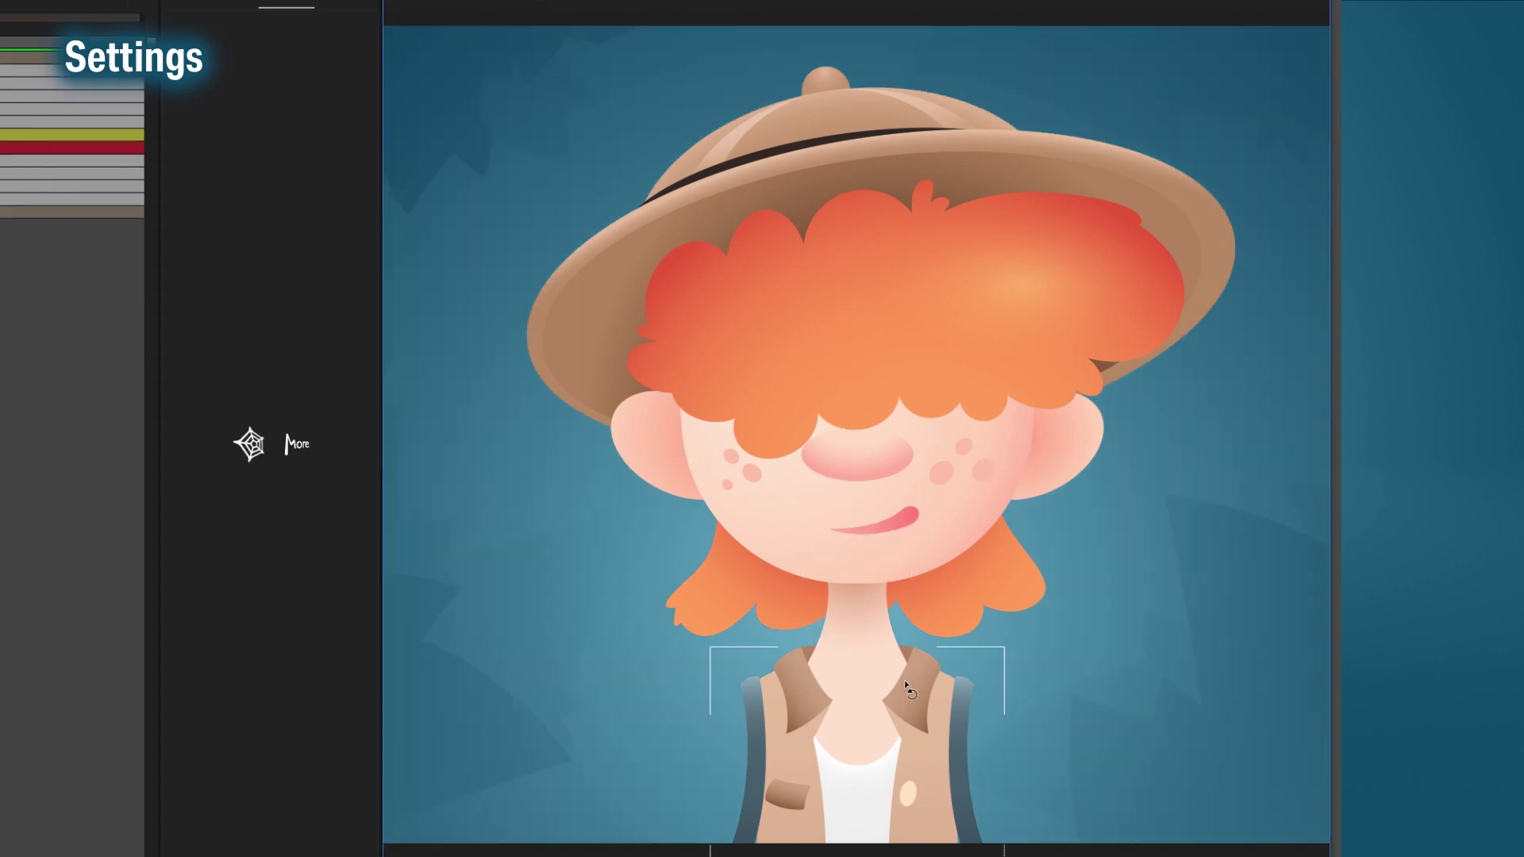
pyautogui.press('w')
pyautogui.moveTo(876, 645); pyautogui.dragTo(970, 663)
# Save the defaults with Load Parents and Unstack Anchors disabled, and run Sticky-Web on the artwork with stacked anchors.
pyautogui.click(296, 444)
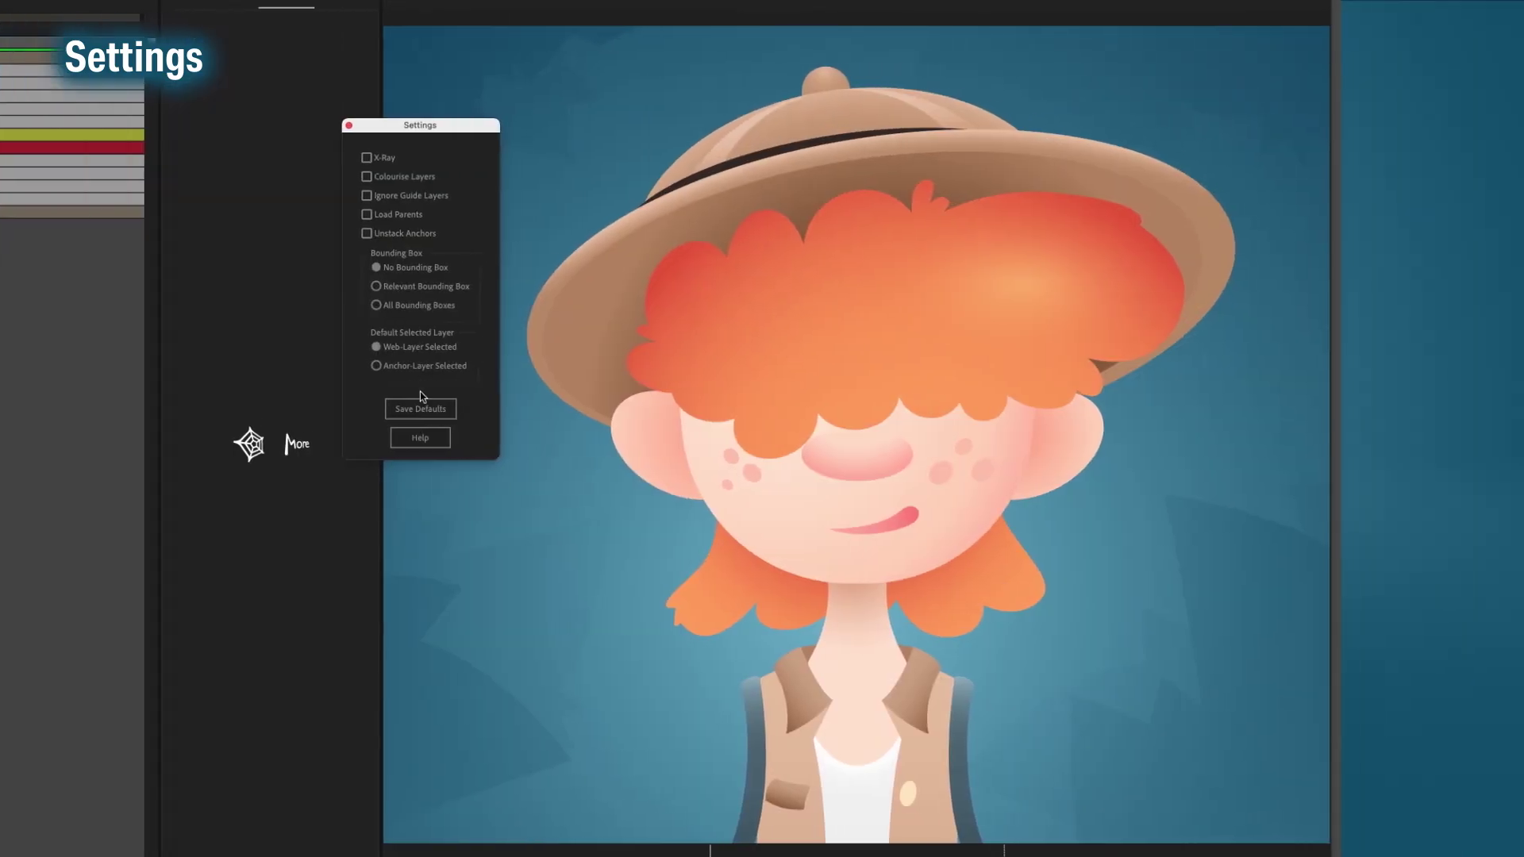
pyautogui.click(407, 411)
pyautogui.click(407, 410)
pyautogui.click(250, 444)
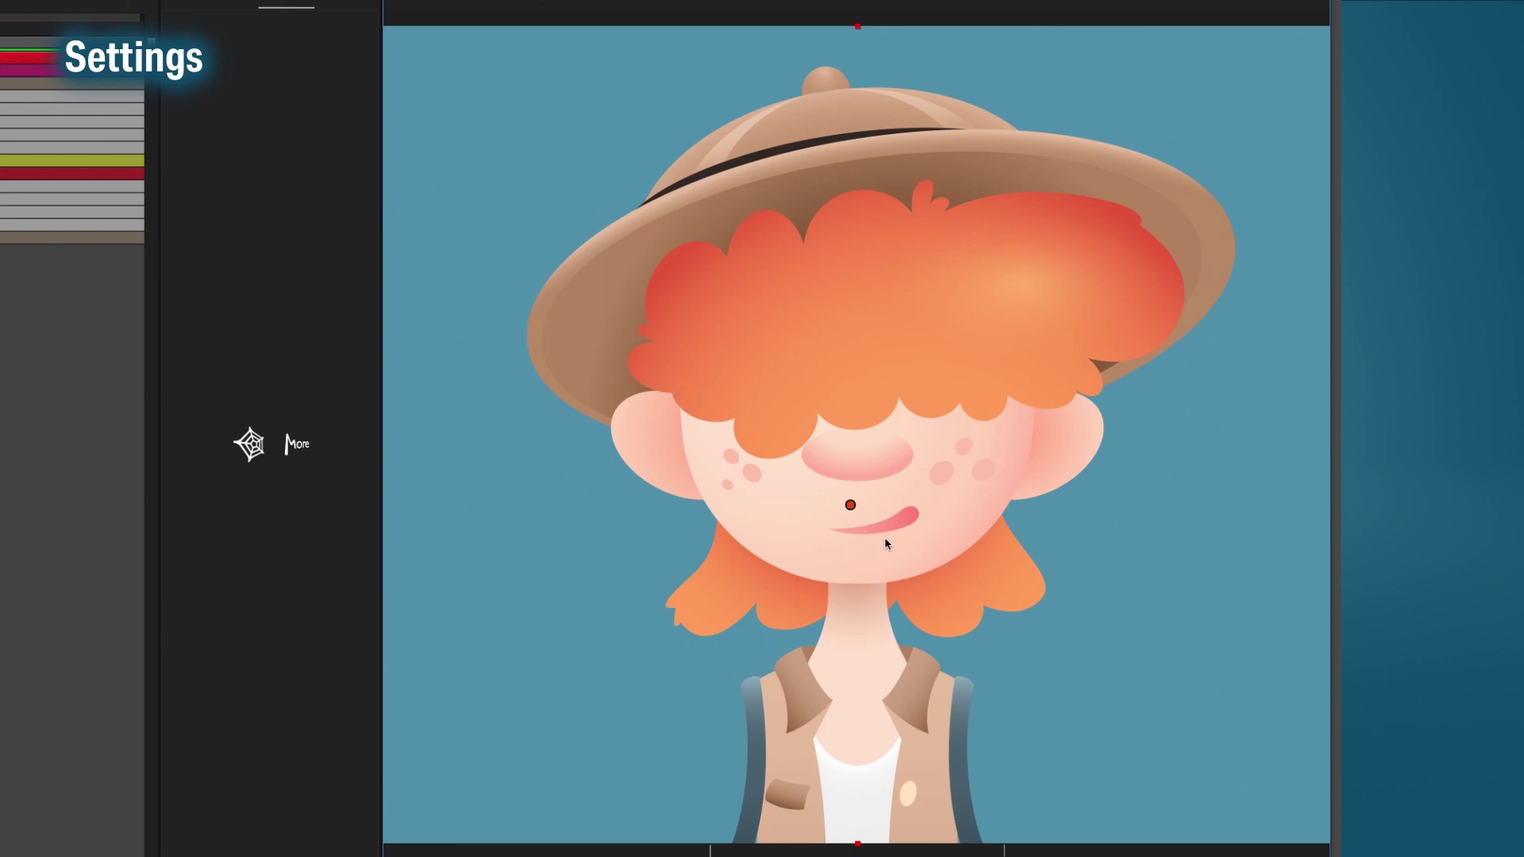
# Try separating the stacked anchors by hand in the Anchors layer, and undo the changes.
pyautogui.click(19, 71)
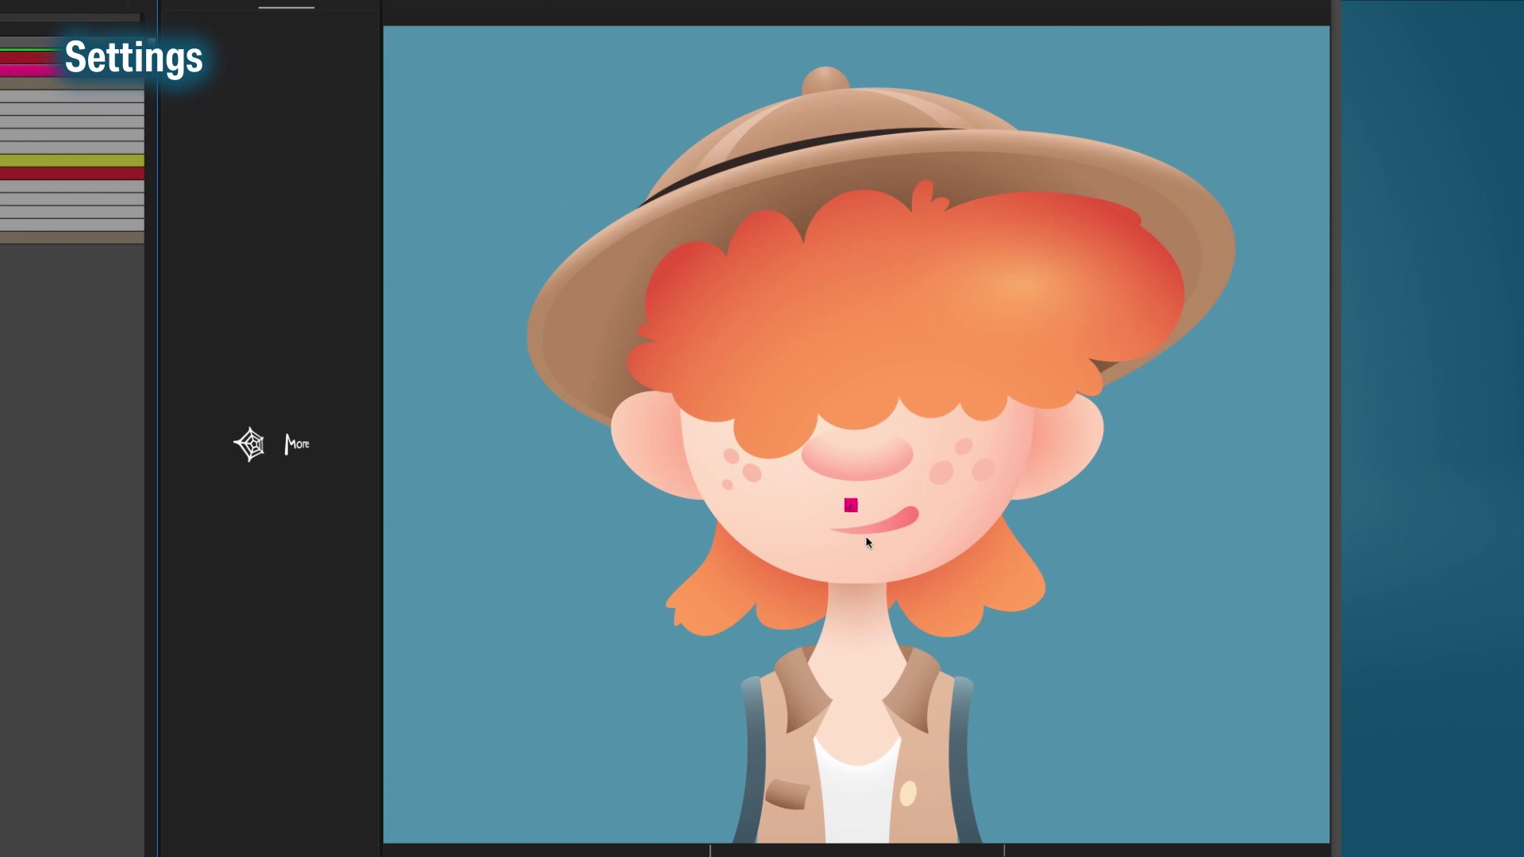
pyautogui.click(851, 441)
pyautogui.click(807, 497)
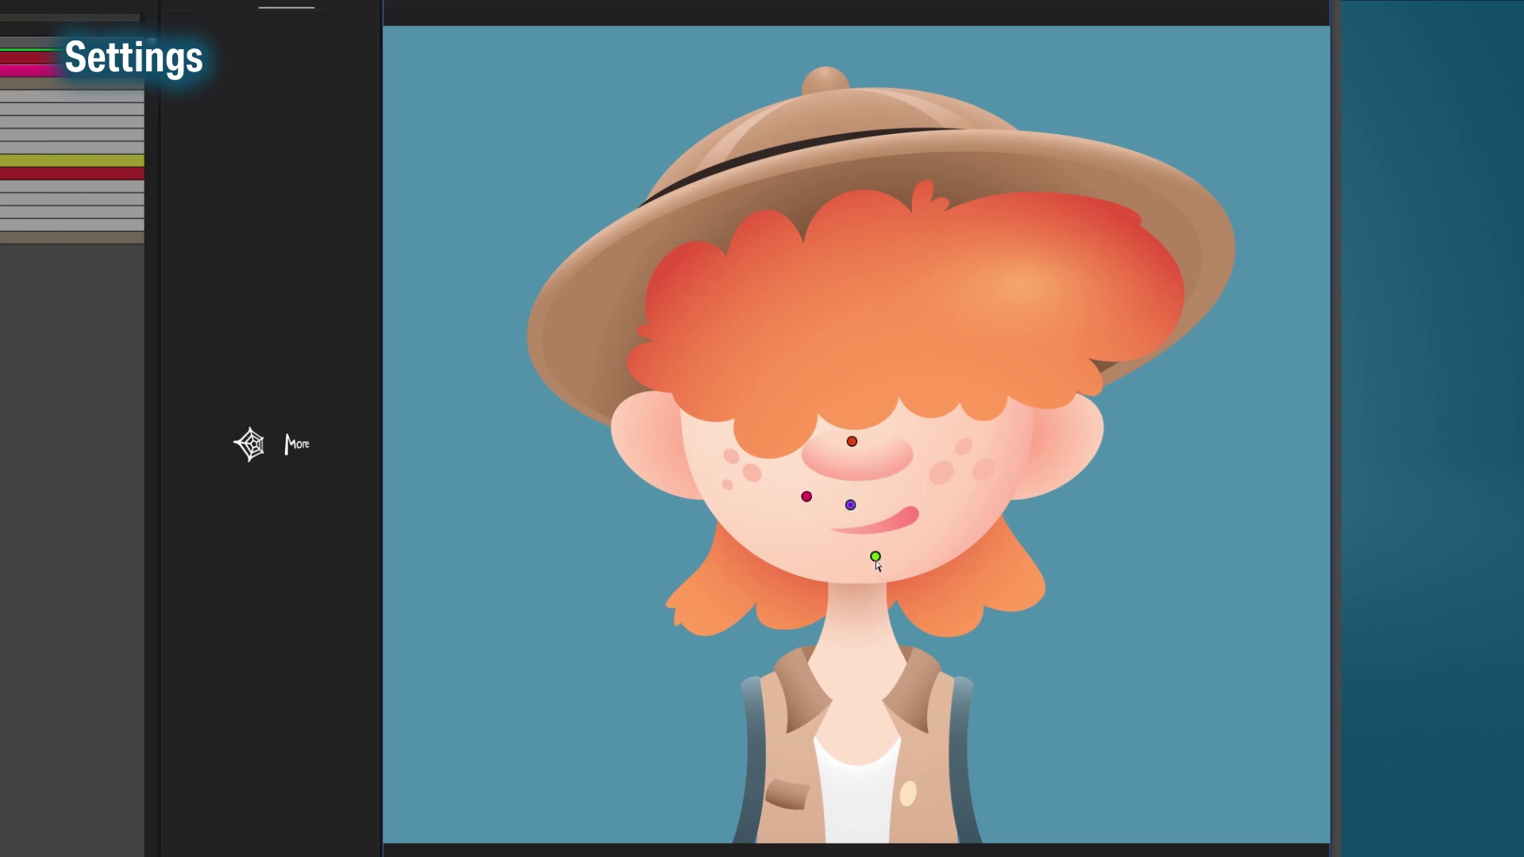
pyautogui.press('Escape')
pyautogui.hotkey('ctrl', 'z')
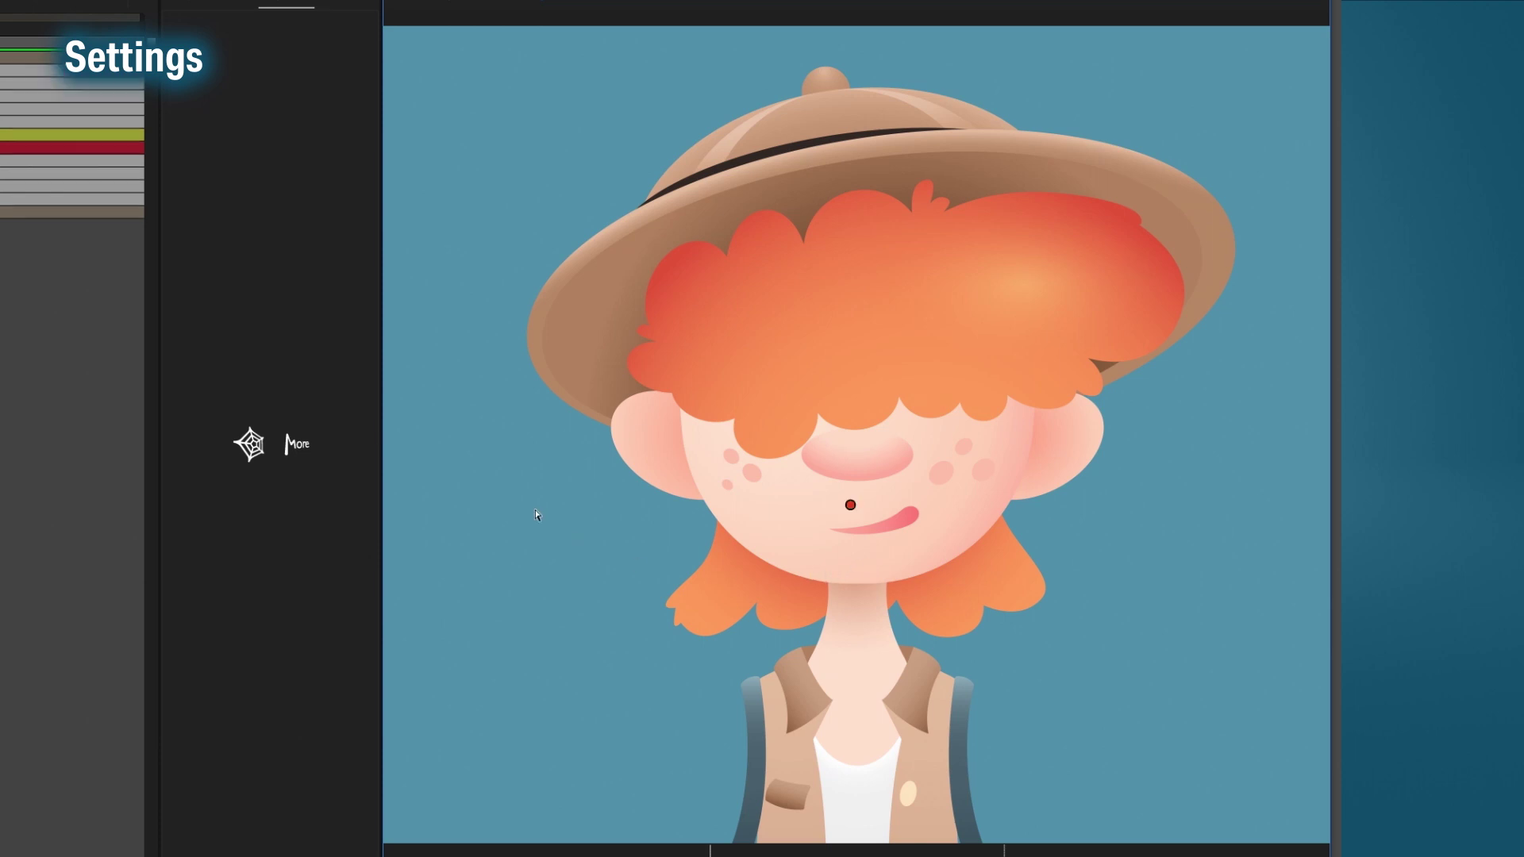
# Enable Unstack Anchors, save the defaults, run Sticky-Web, and move one of the unstacked anchors up onto the hair.
pyautogui.click(296, 445)
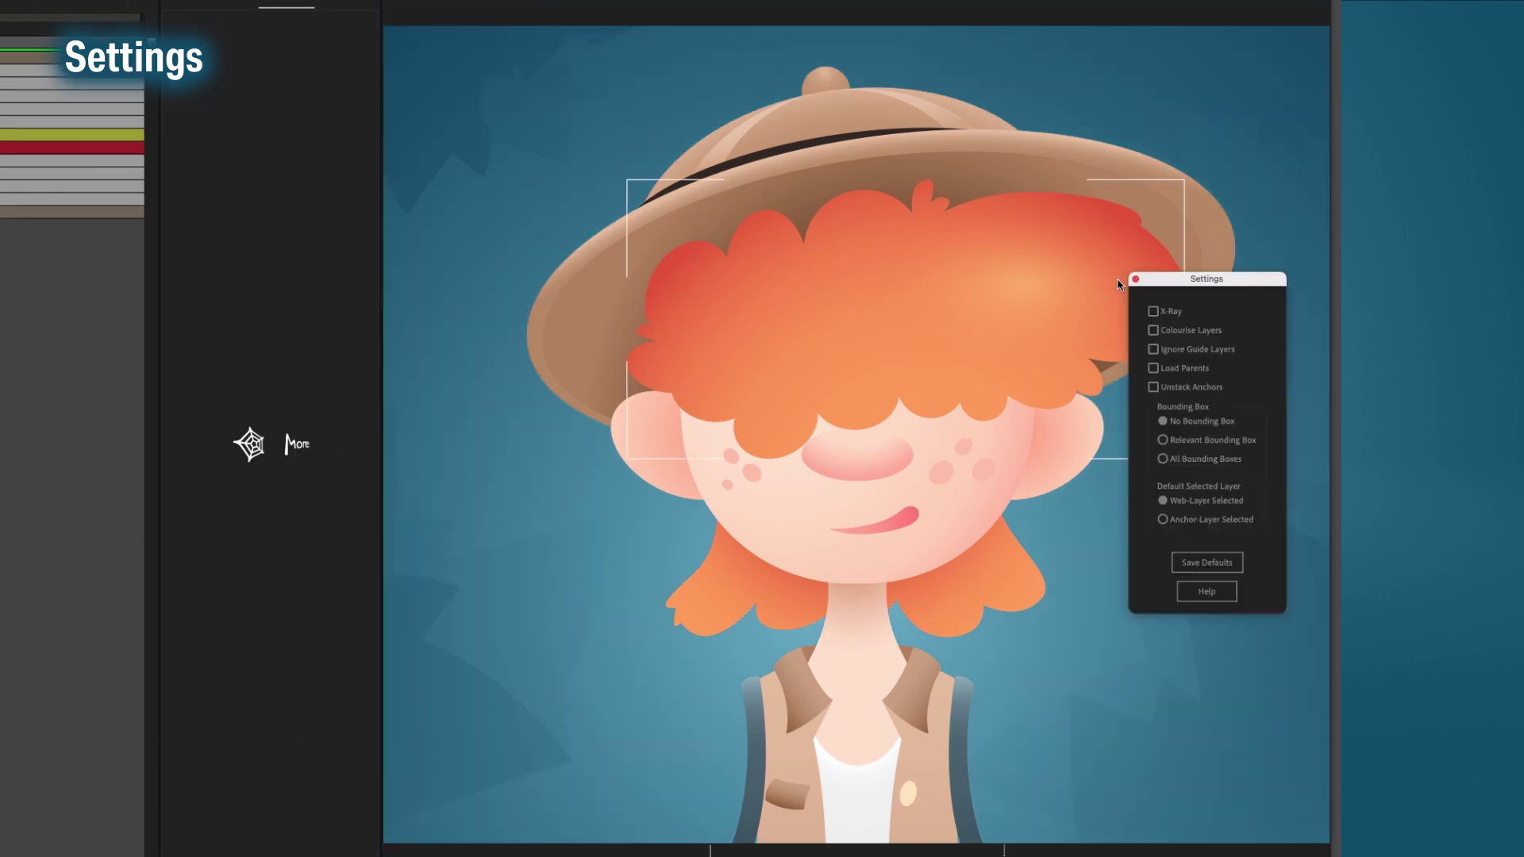
pyautogui.moveTo(1175, 279); pyautogui.dragTo(415, 124)
pyautogui.click(441, 230)
pyautogui.click(448, 406)
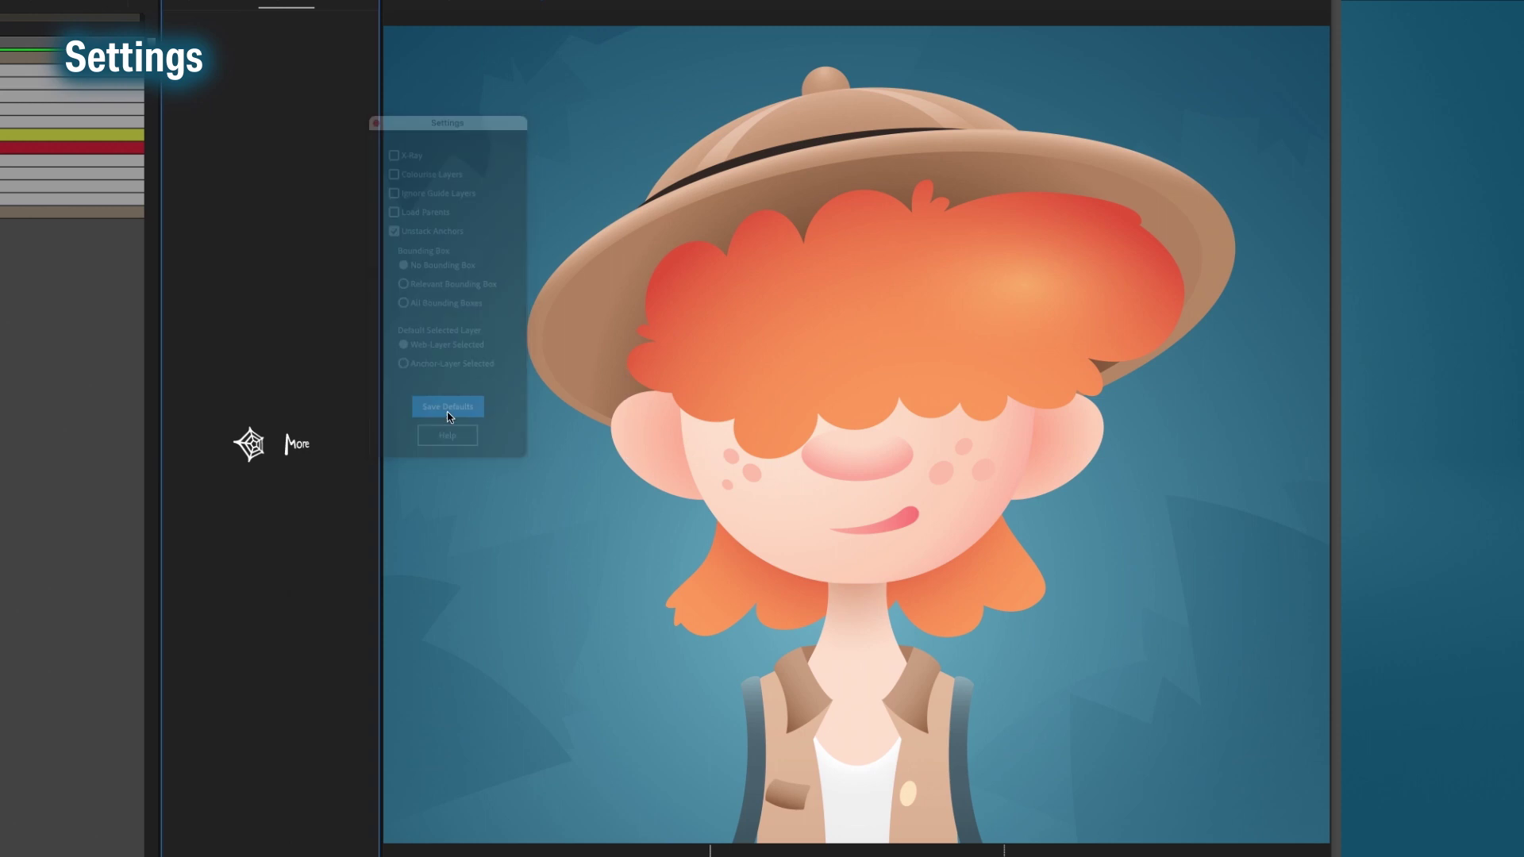
pyautogui.click(249, 442)
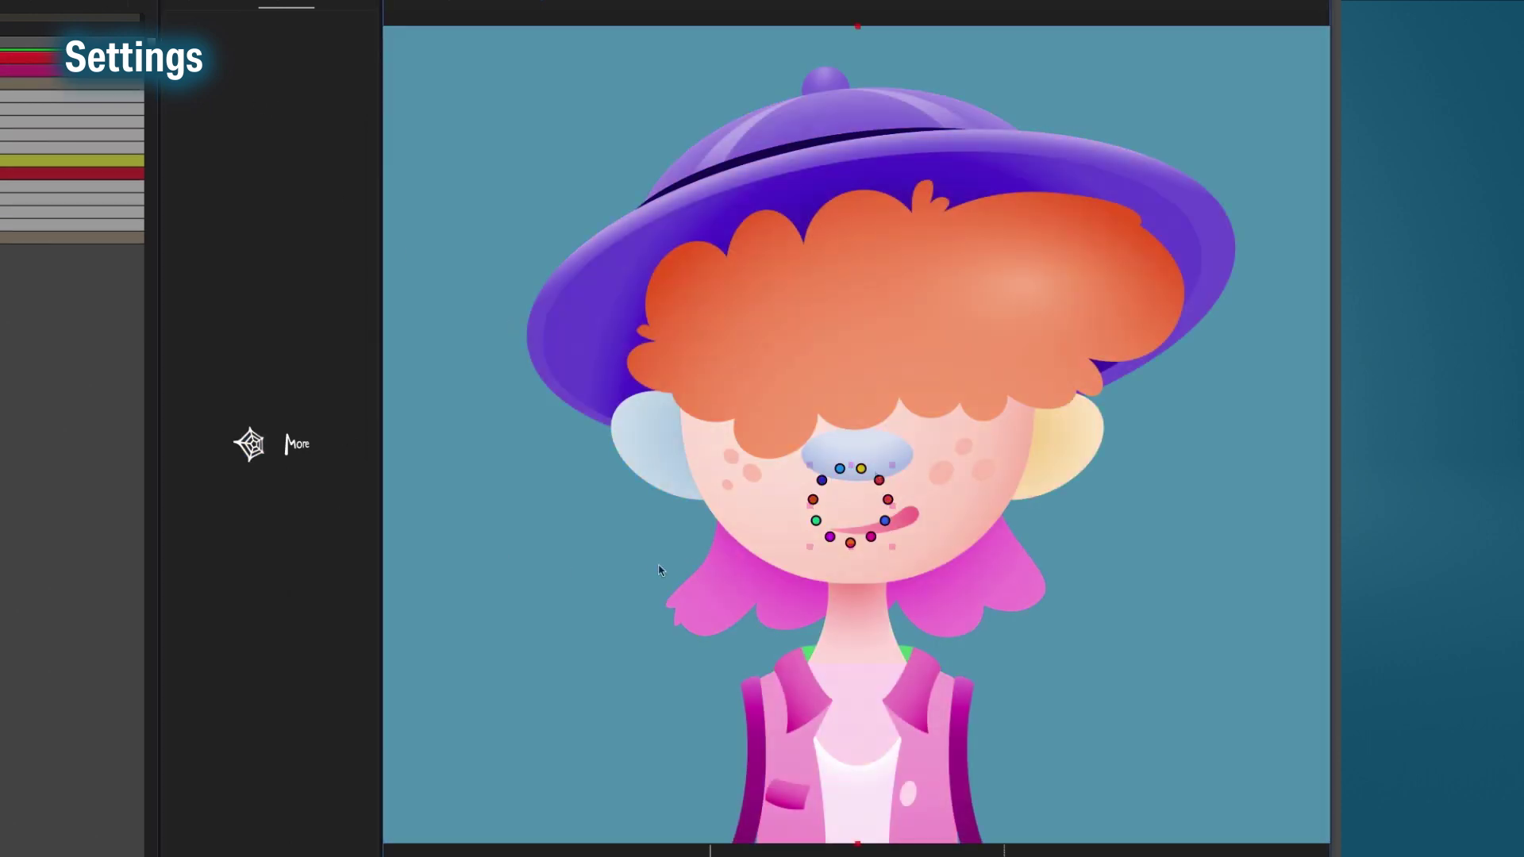
pyautogui.click(32, 69)
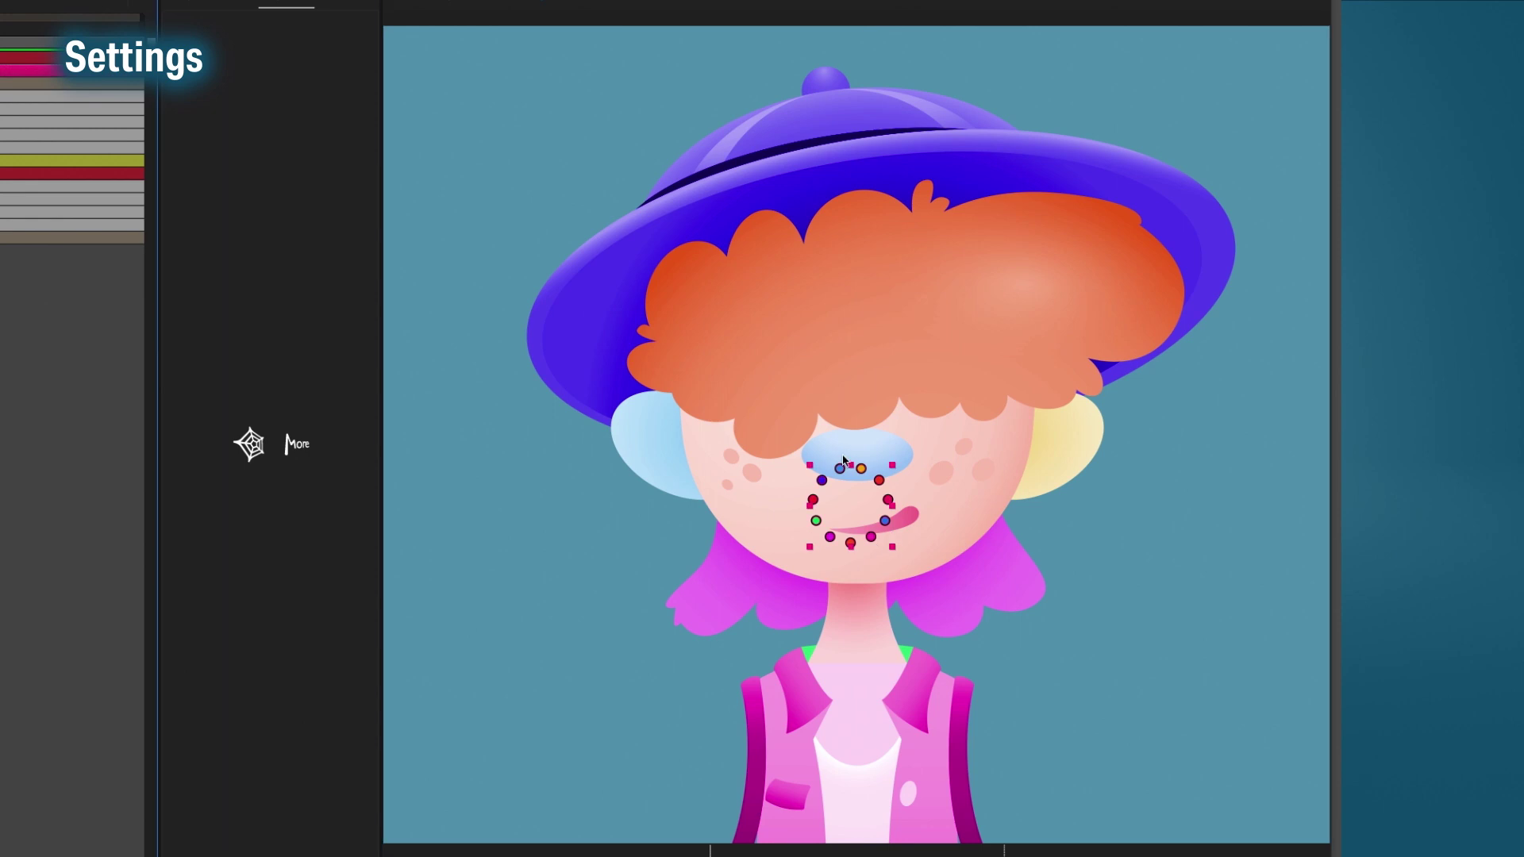
pyautogui.moveTo(863, 471); pyautogui.dragTo(847, 358)
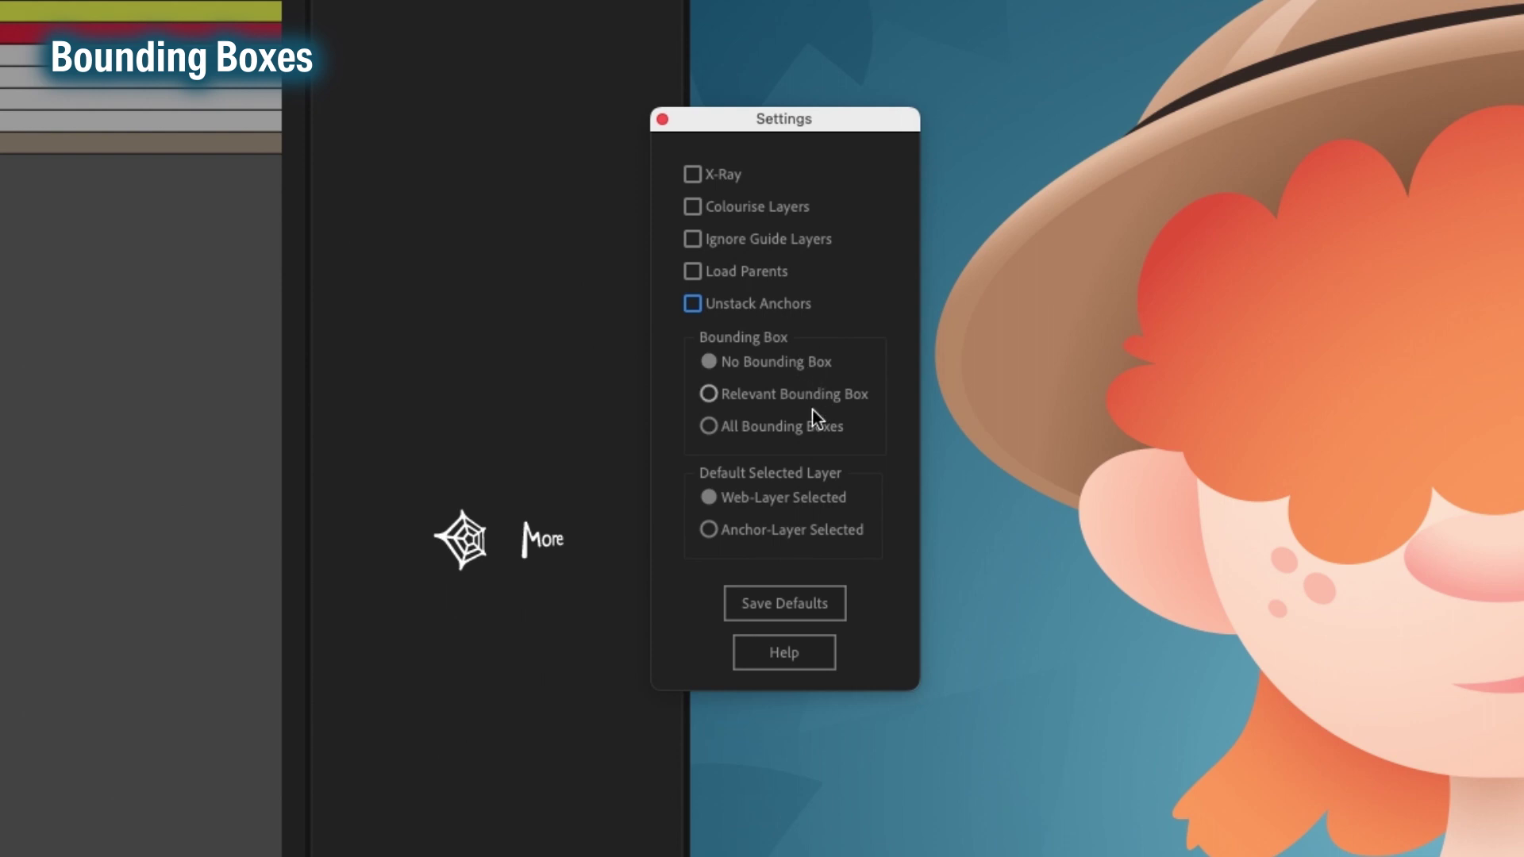
# Run Sticky-Web with All Bounding Boxes saved as the default, and run it again with Relevant Bounding Box saved.
pyautogui.click(803, 431)
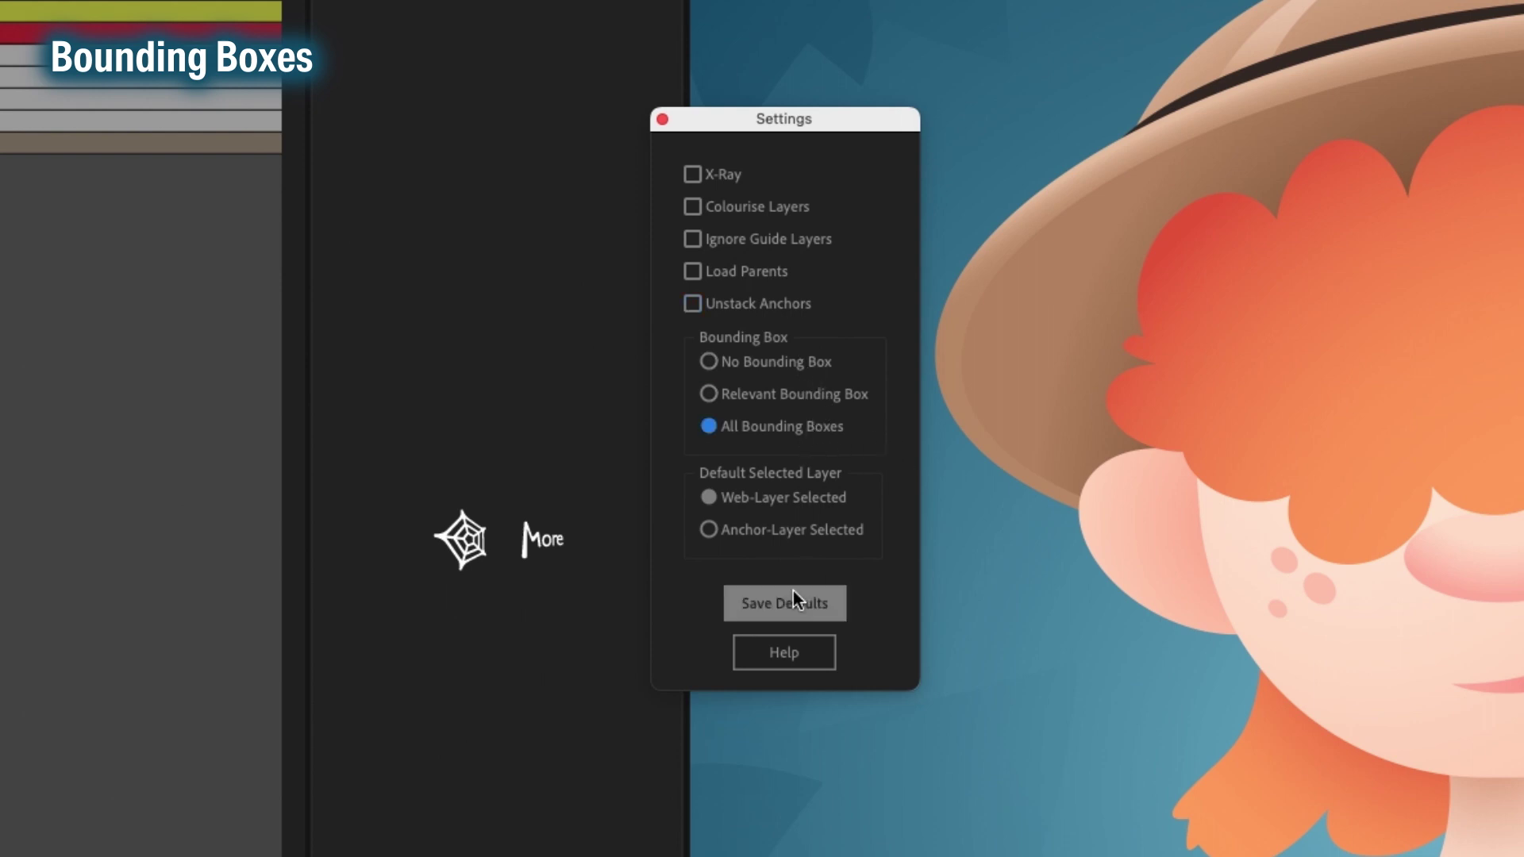
pyautogui.click(792, 592)
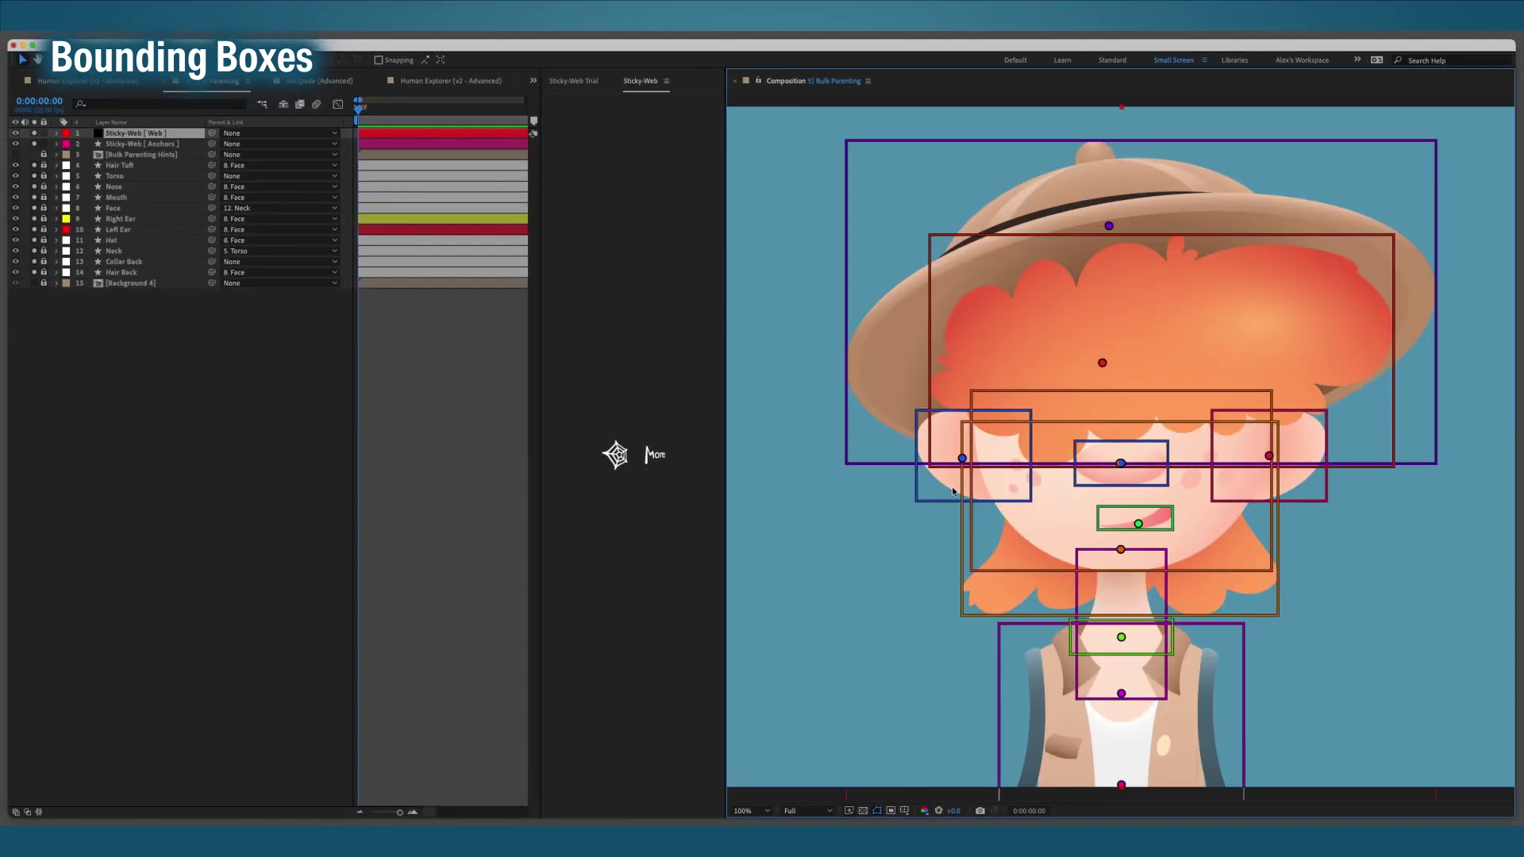
pyautogui.click(655, 454)
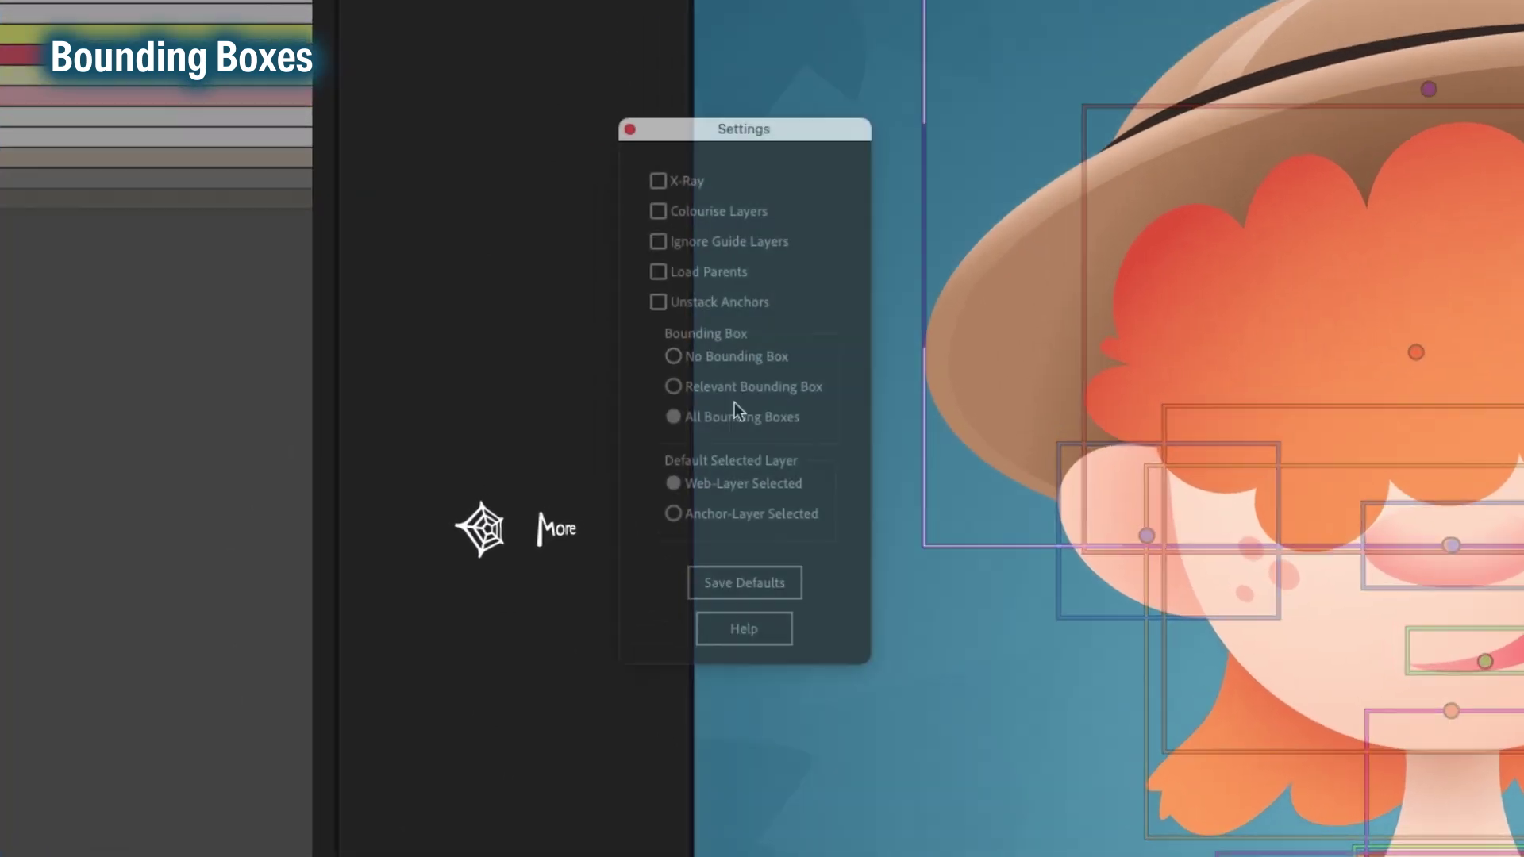
pyautogui.click(750, 382)
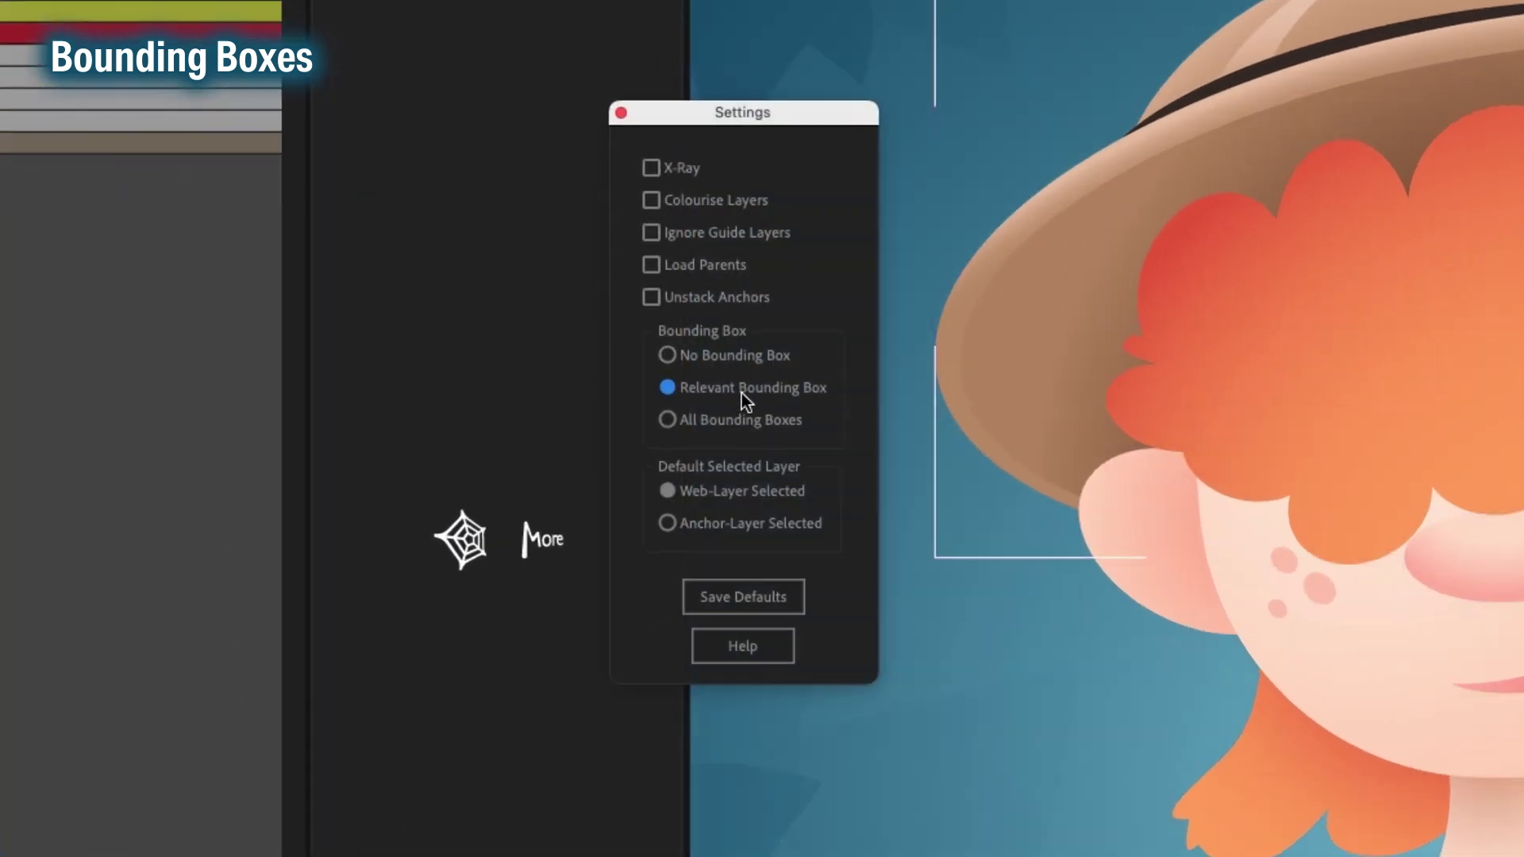
pyautogui.click(775, 604)
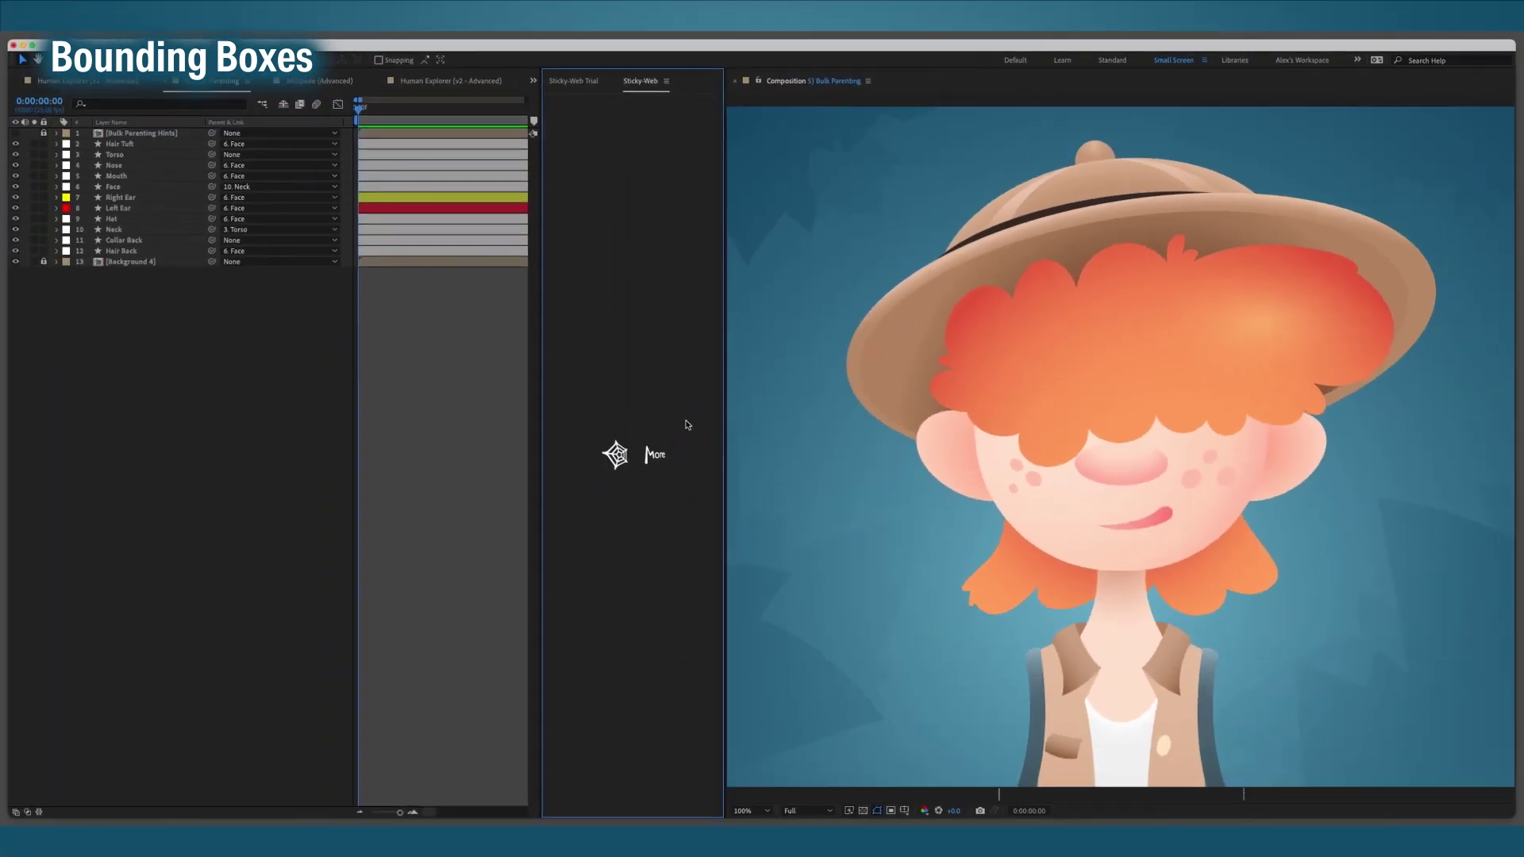
pyautogui.click(460, 539)
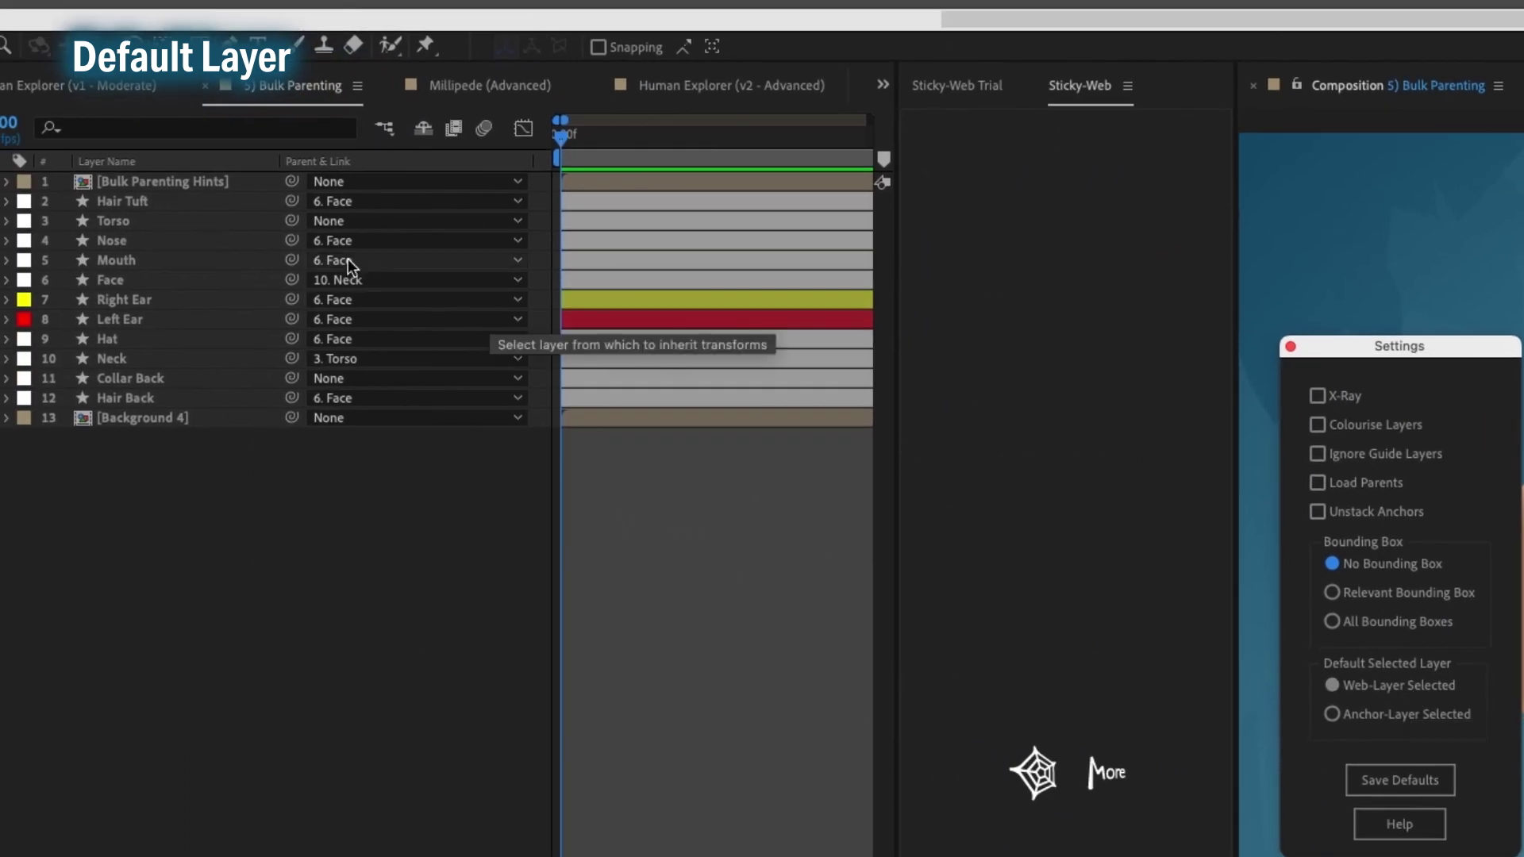
# Set the default selected layer to Anchor-Layer Selected, save the defaults, and run Sticky-Web.
pyautogui.click(1416, 722)
pyautogui.click(1420, 781)
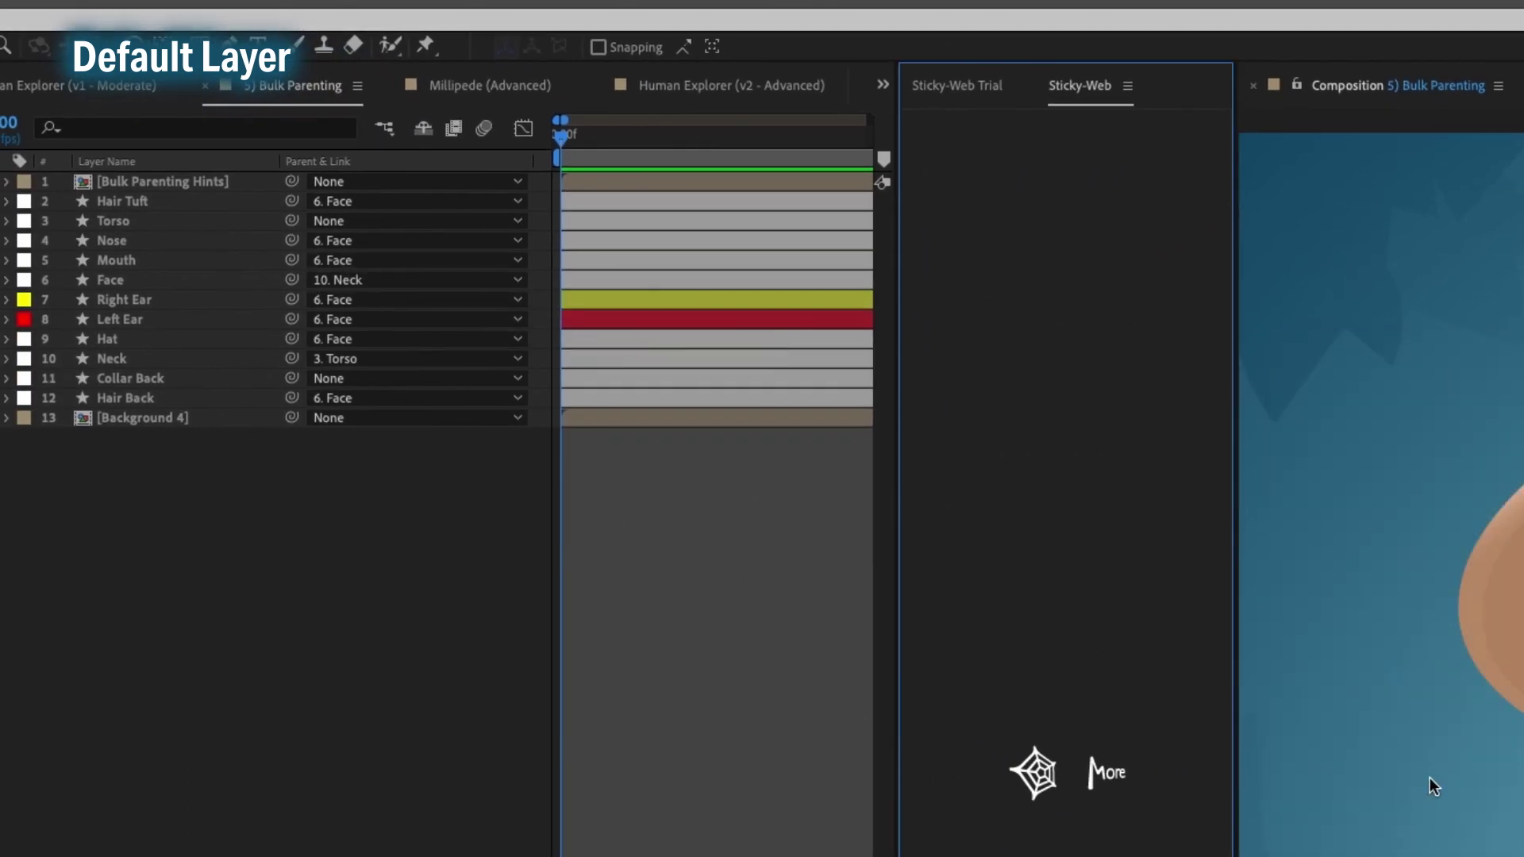
pyautogui.click(1040, 782)
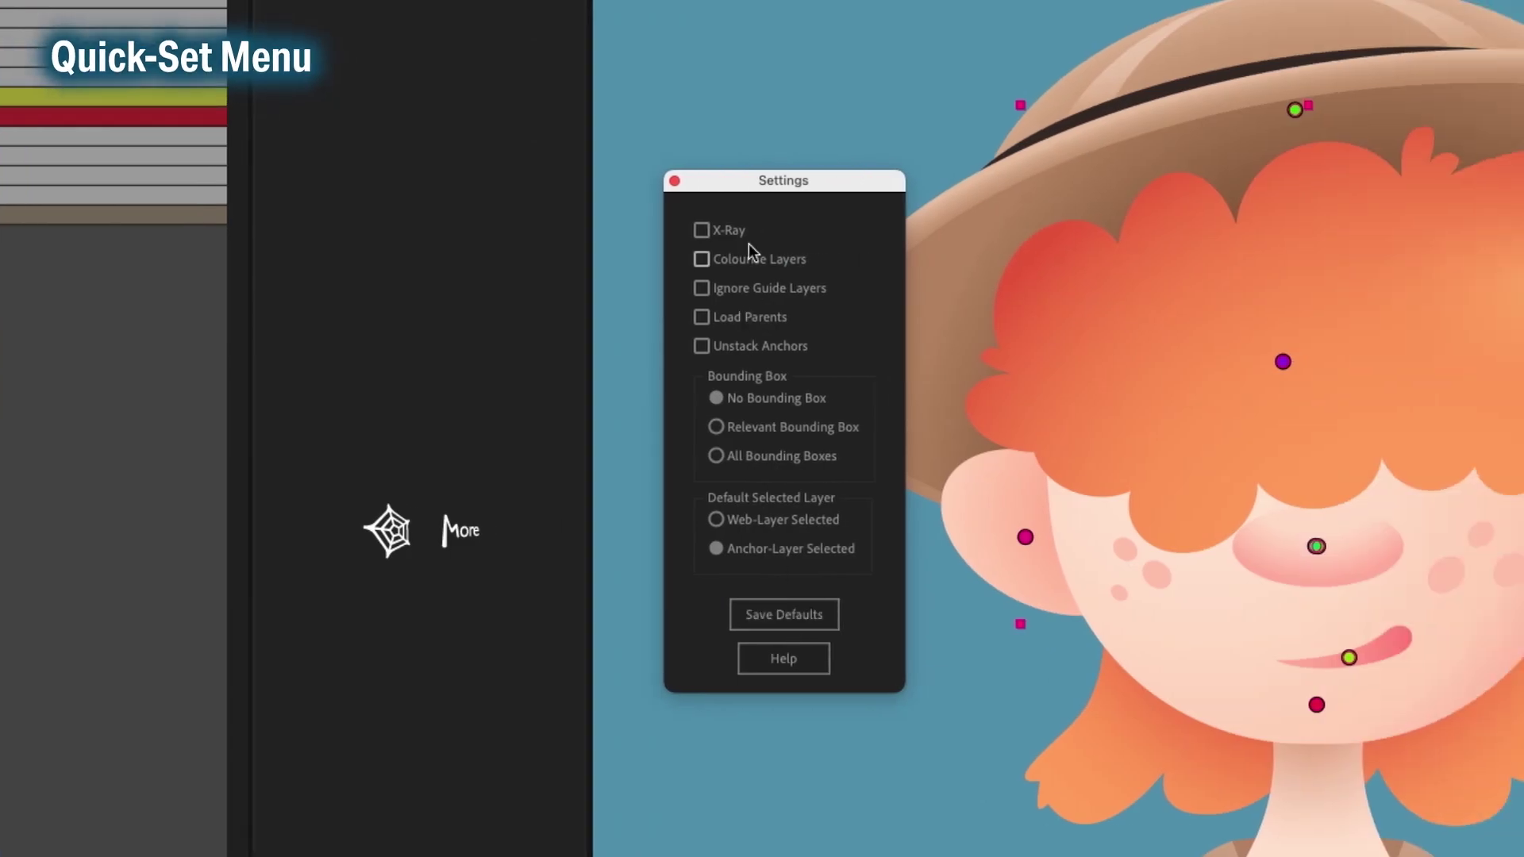
# Close the settings, open Sticky-Web's Quick-Set Menu, and choose Colourise Layers and Relevant Bounding Box as custom options.
pyautogui.click(671, 182)
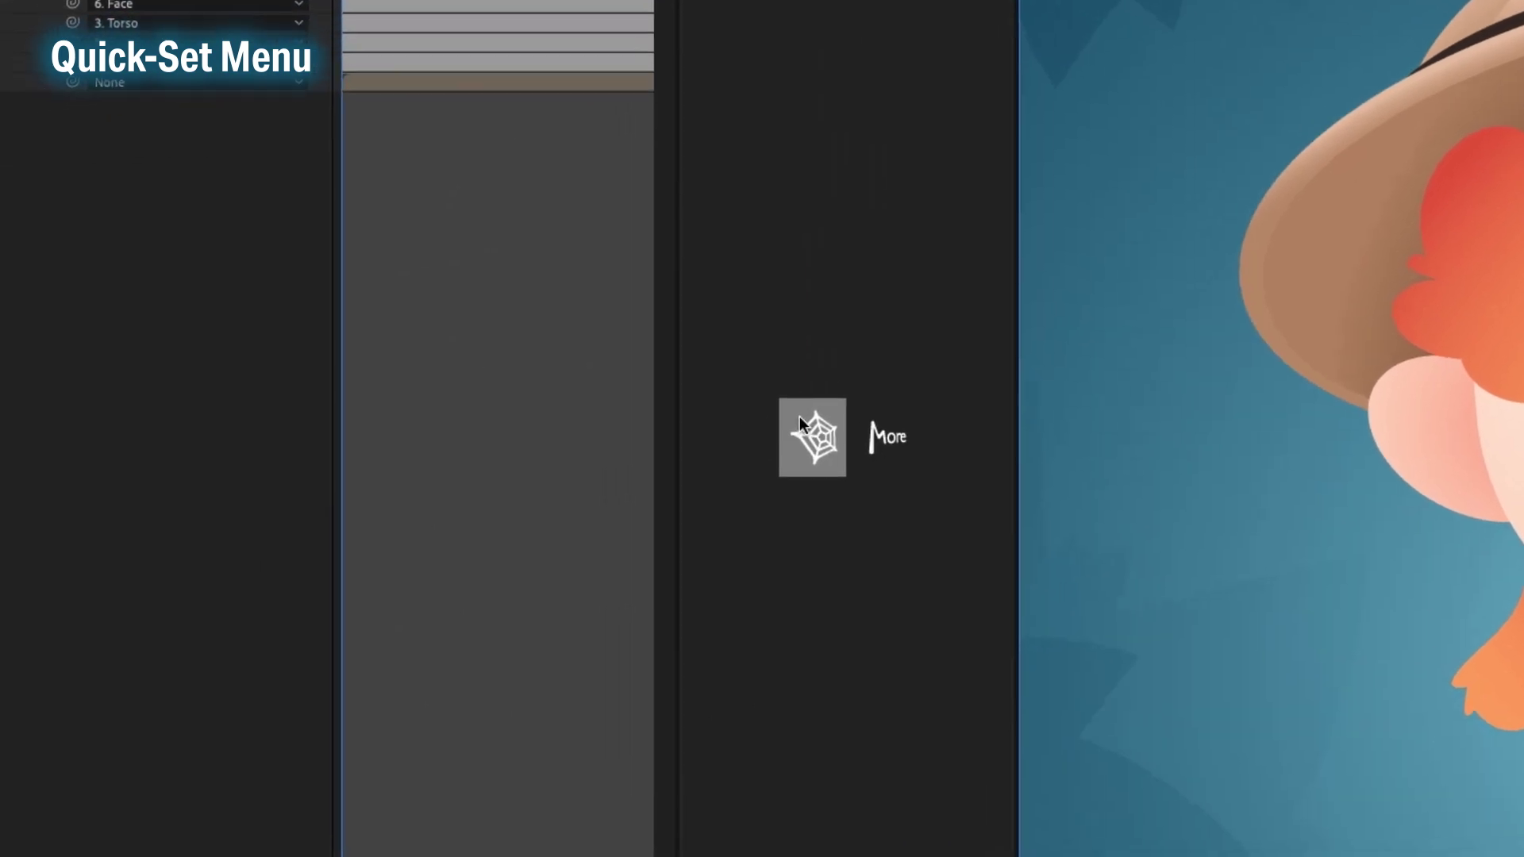
pyautogui.keyDown('shift'); pyautogui.click(800, 419); pyautogui.keyUp('shift')
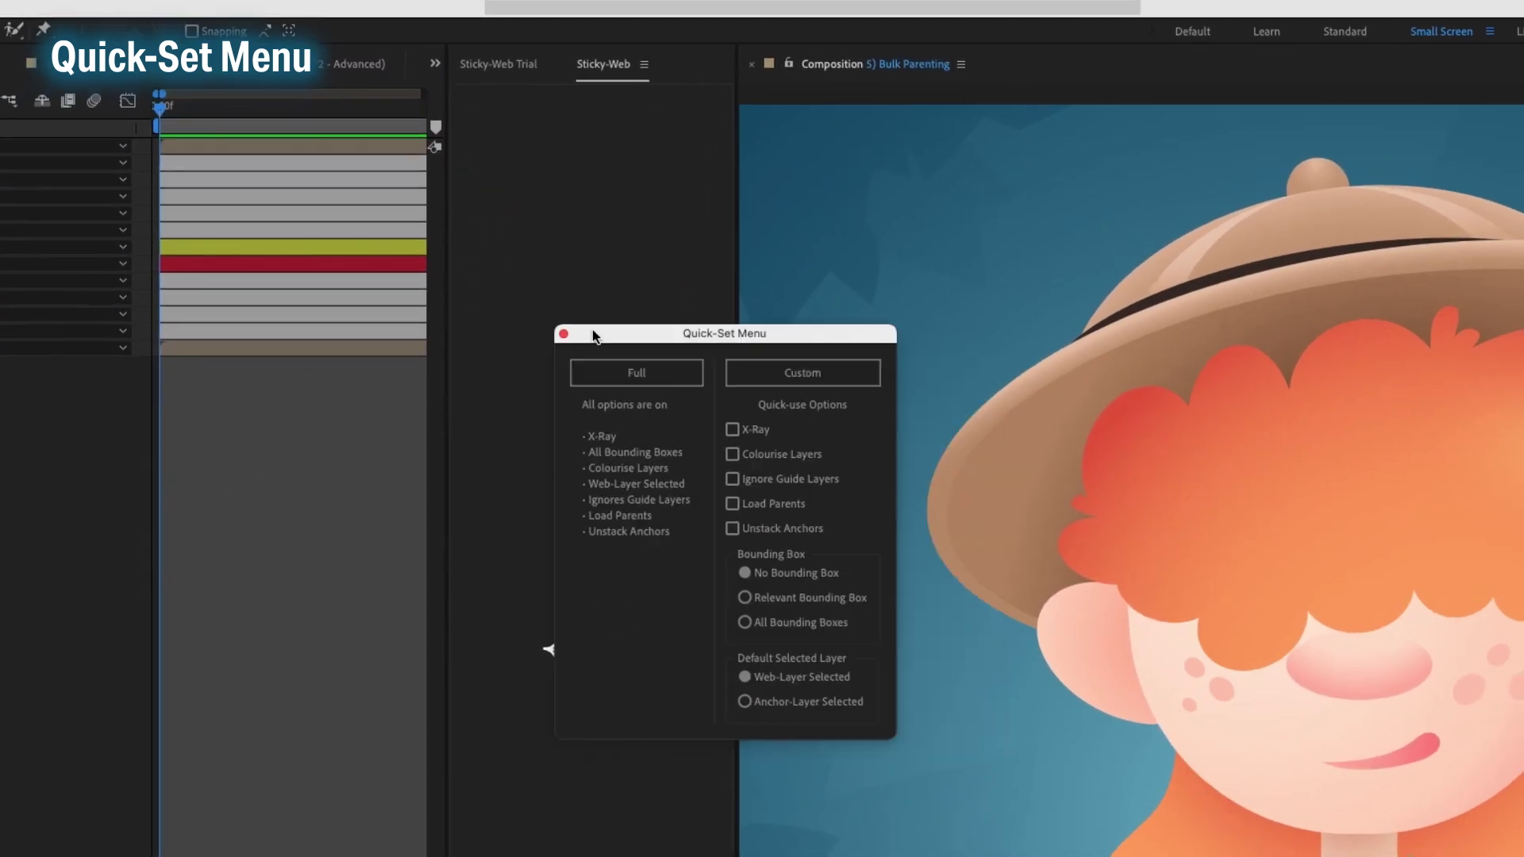
pyautogui.moveTo(592, 330); pyautogui.dragTo(653, 191)
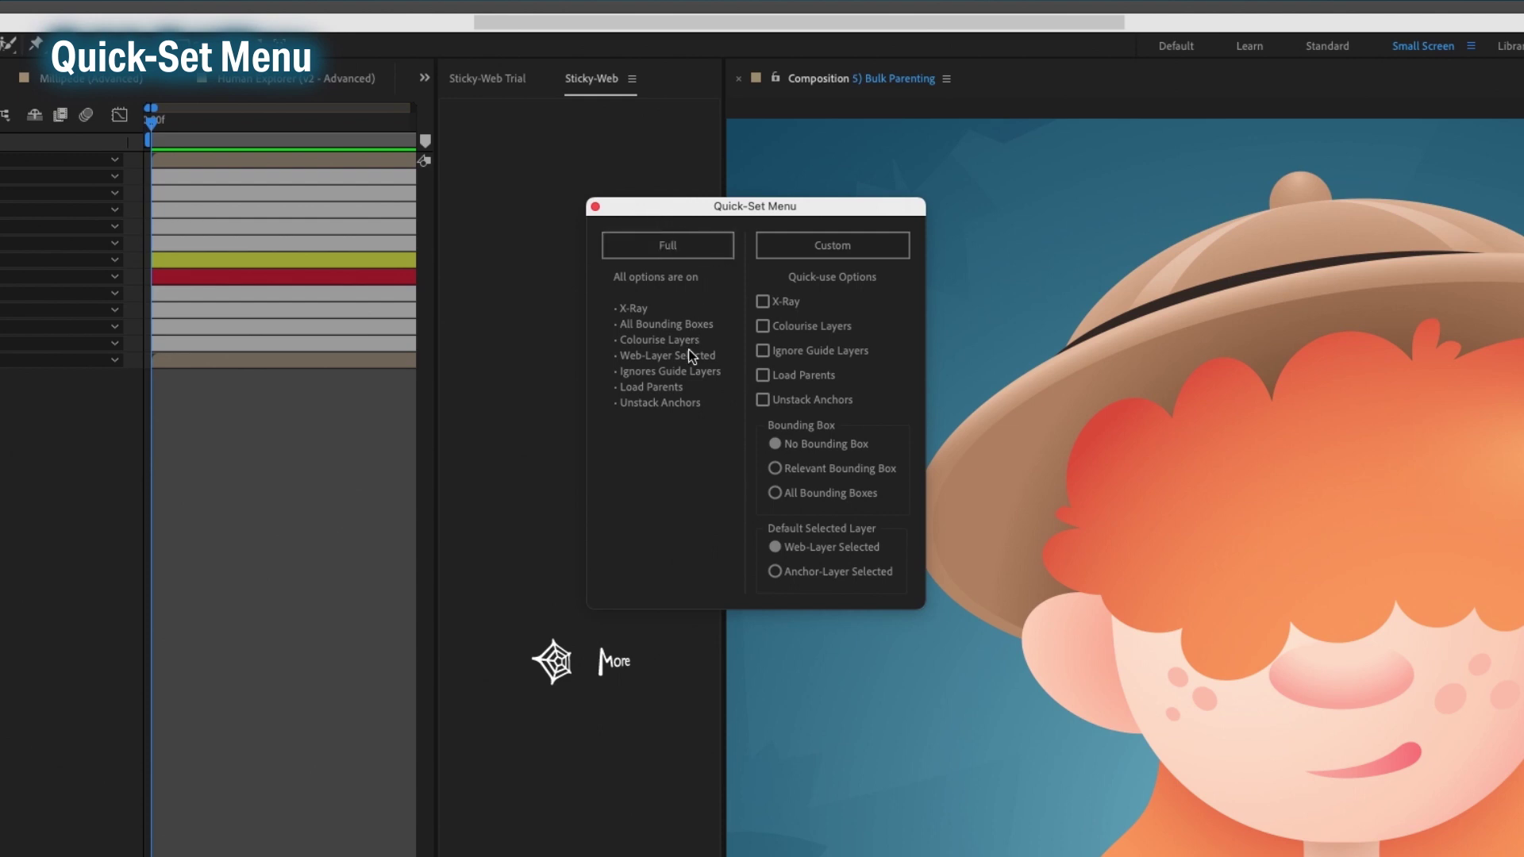
pyautogui.click(799, 323)
pyautogui.click(821, 469)
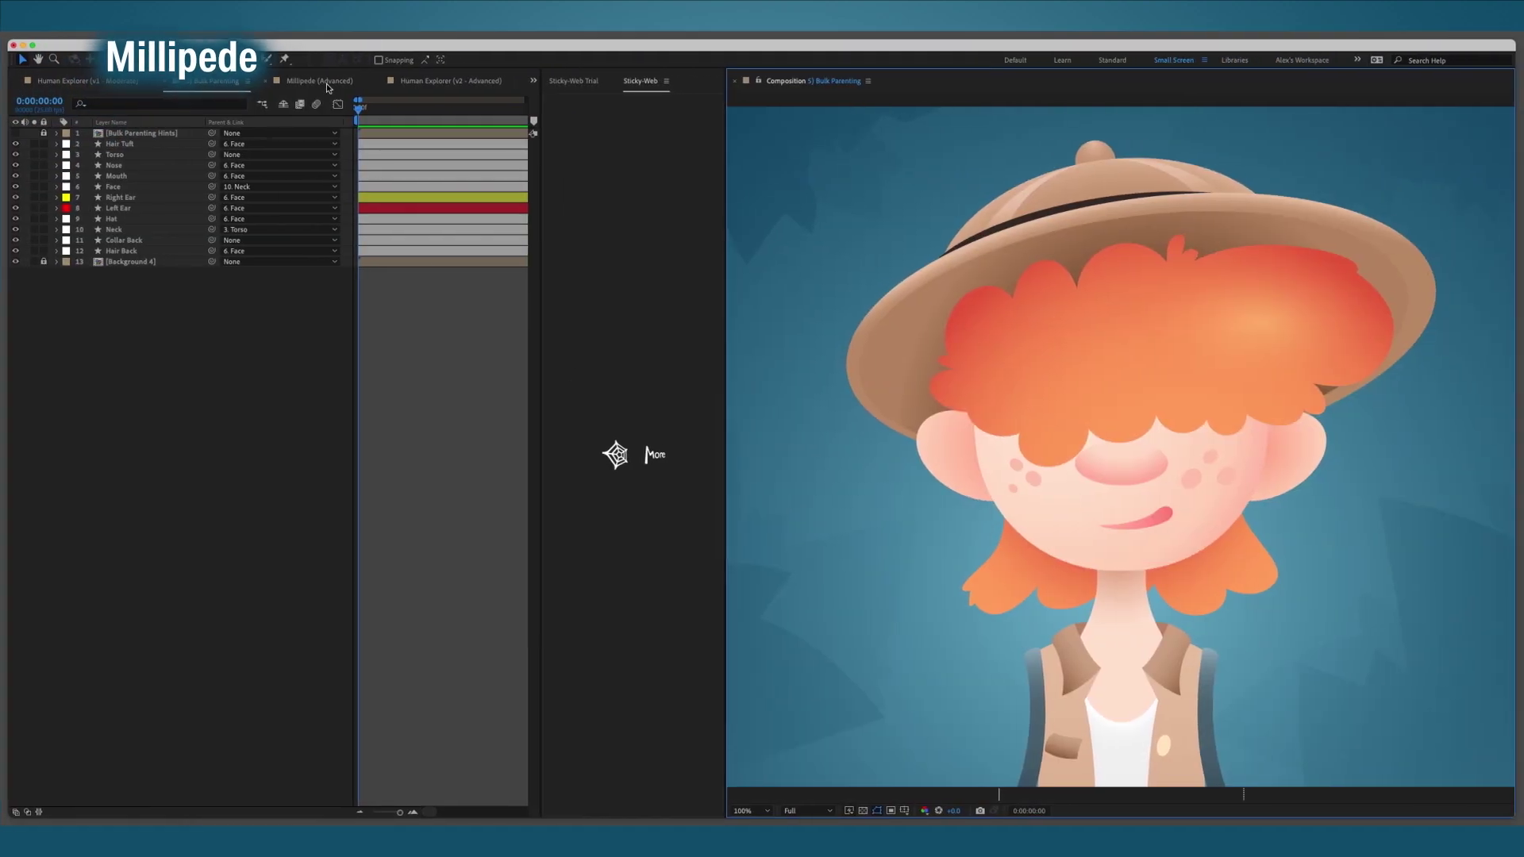
# Switch to the Millipede (Advanced) composition and run Sticky-Web on it.
pyautogui.click(326, 83)
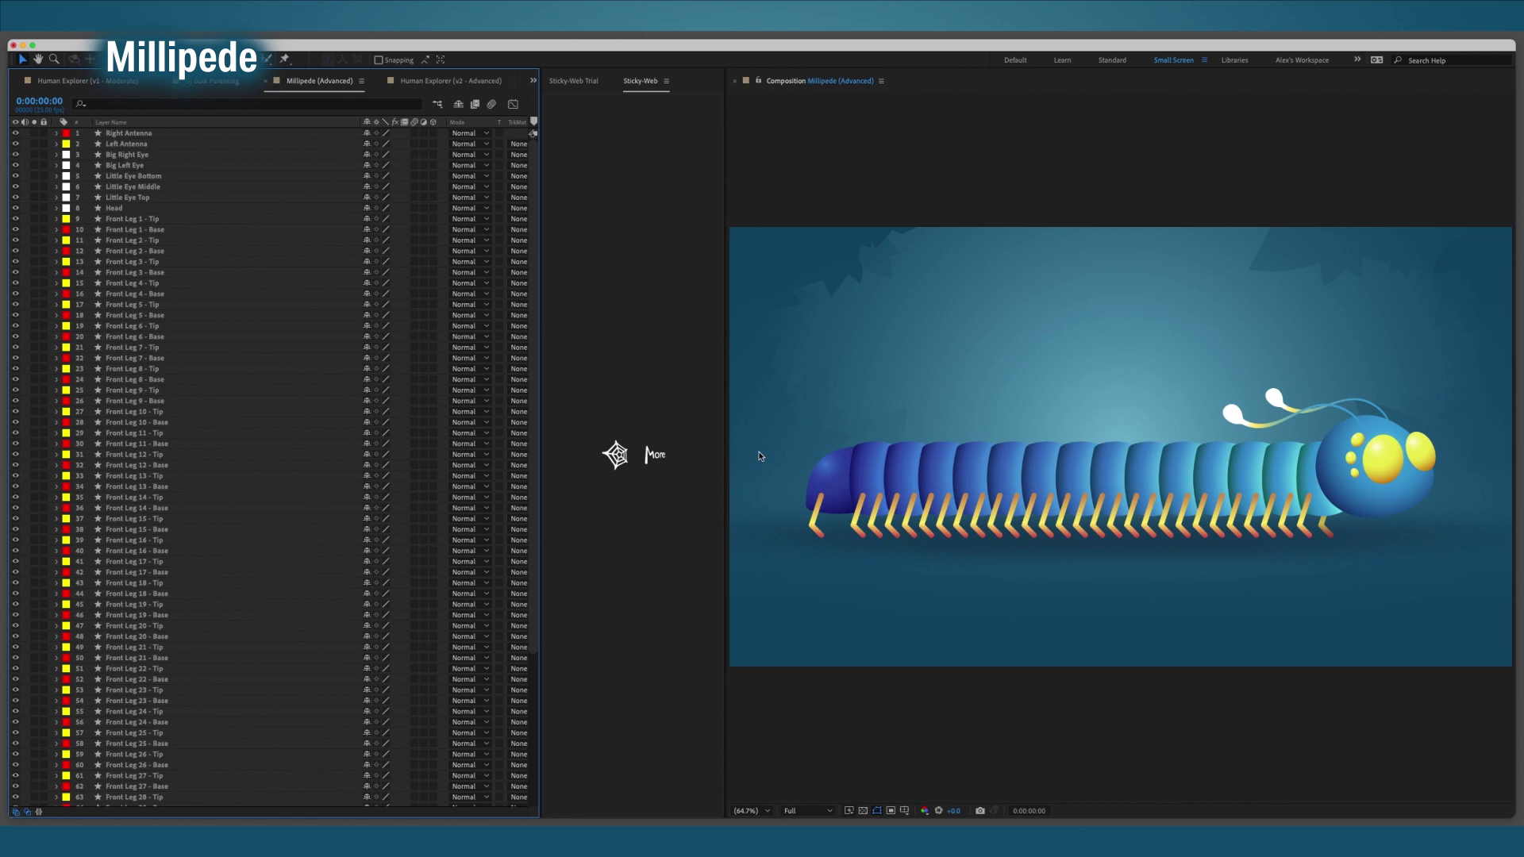
pyautogui.click(615, 458)
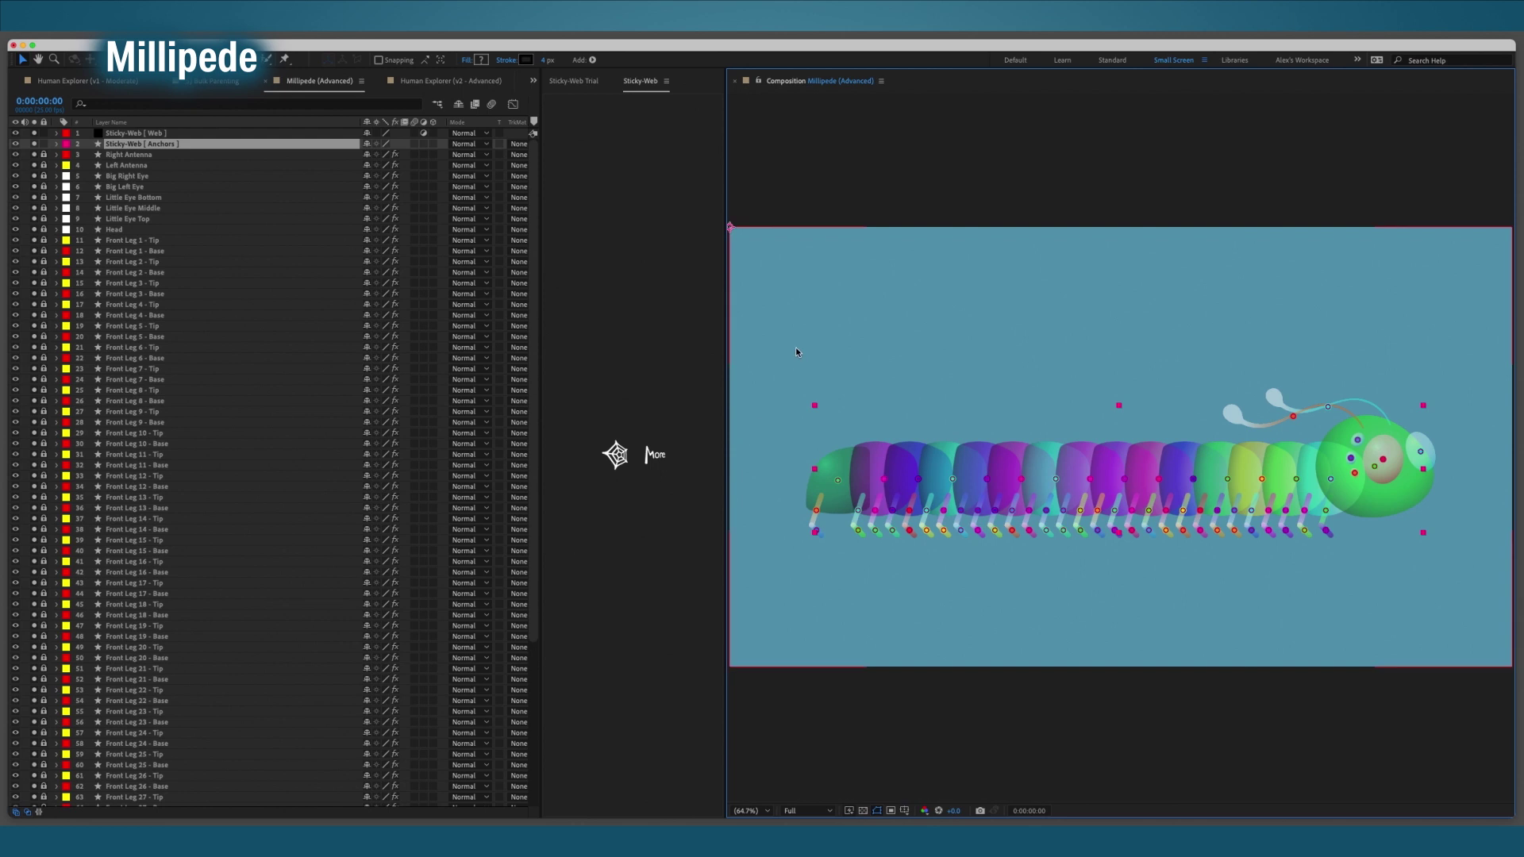
# Reposition the millipede's leg, body-segment and antenna anchors to their joints, and select the Sticky-Web [ Web ] layer.
pyautogui.click(819, 514)
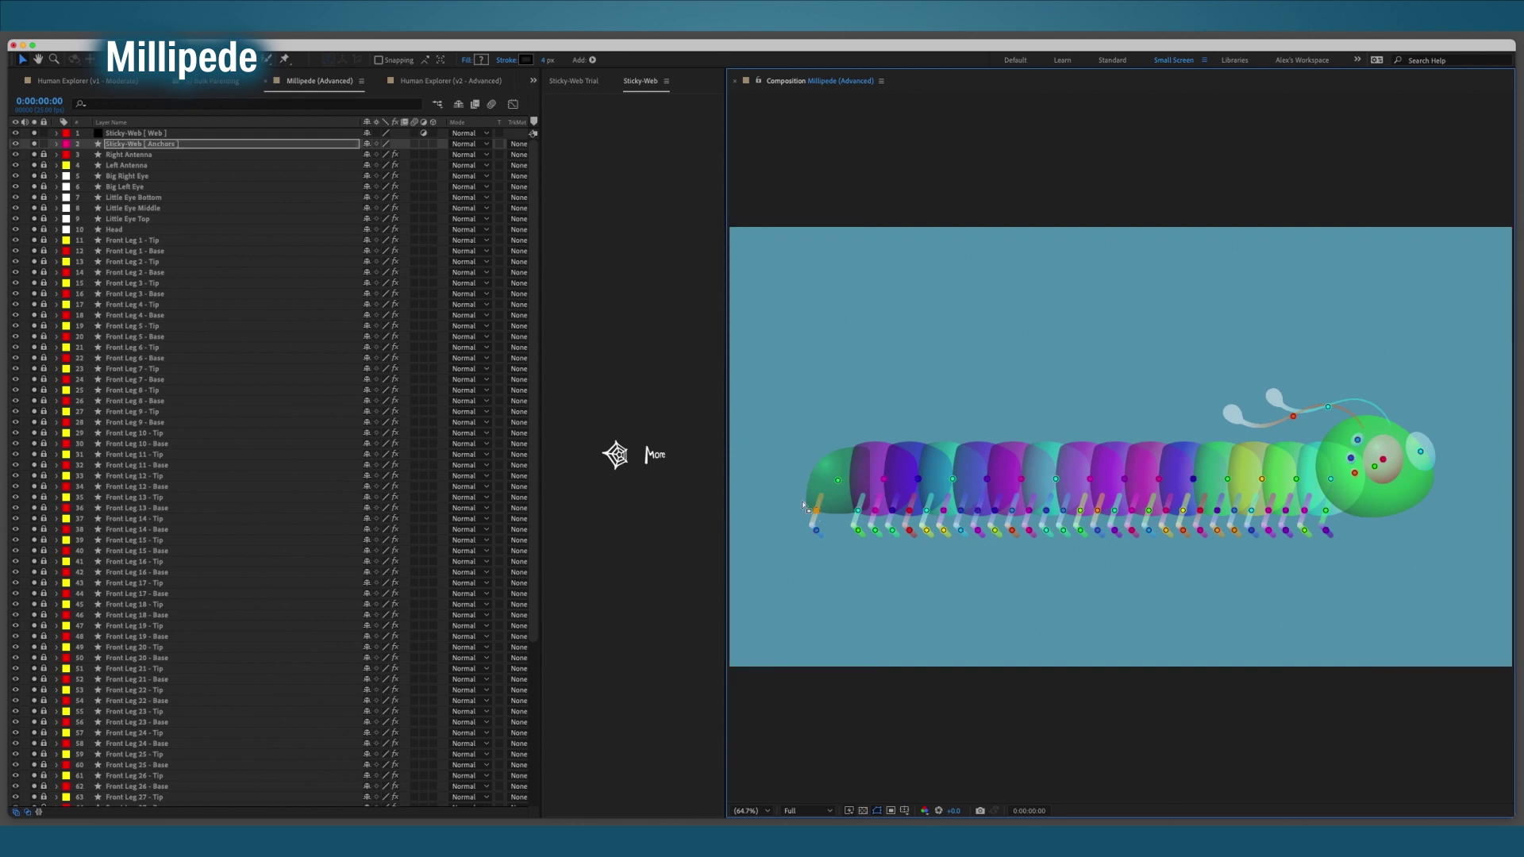
pyautogui.moveTo(803, 506)
pyautogui.mouseDown()
pyautogui.moveTo(1335, 519)
pyautogui.moveTo(1332, 499)
pyautogui.moveTo(1309, 498)
pyautogui.moveTo(1062, 541)
pyautogui.moveTo(812, 529)
pyautogui.mouseUp()
pyautogui.moveTo(828, 474); pyautogui.dragTo(1329, 486)
pyautogui.moveTo(883, 480); pyautogui.dragTo(834, 464)
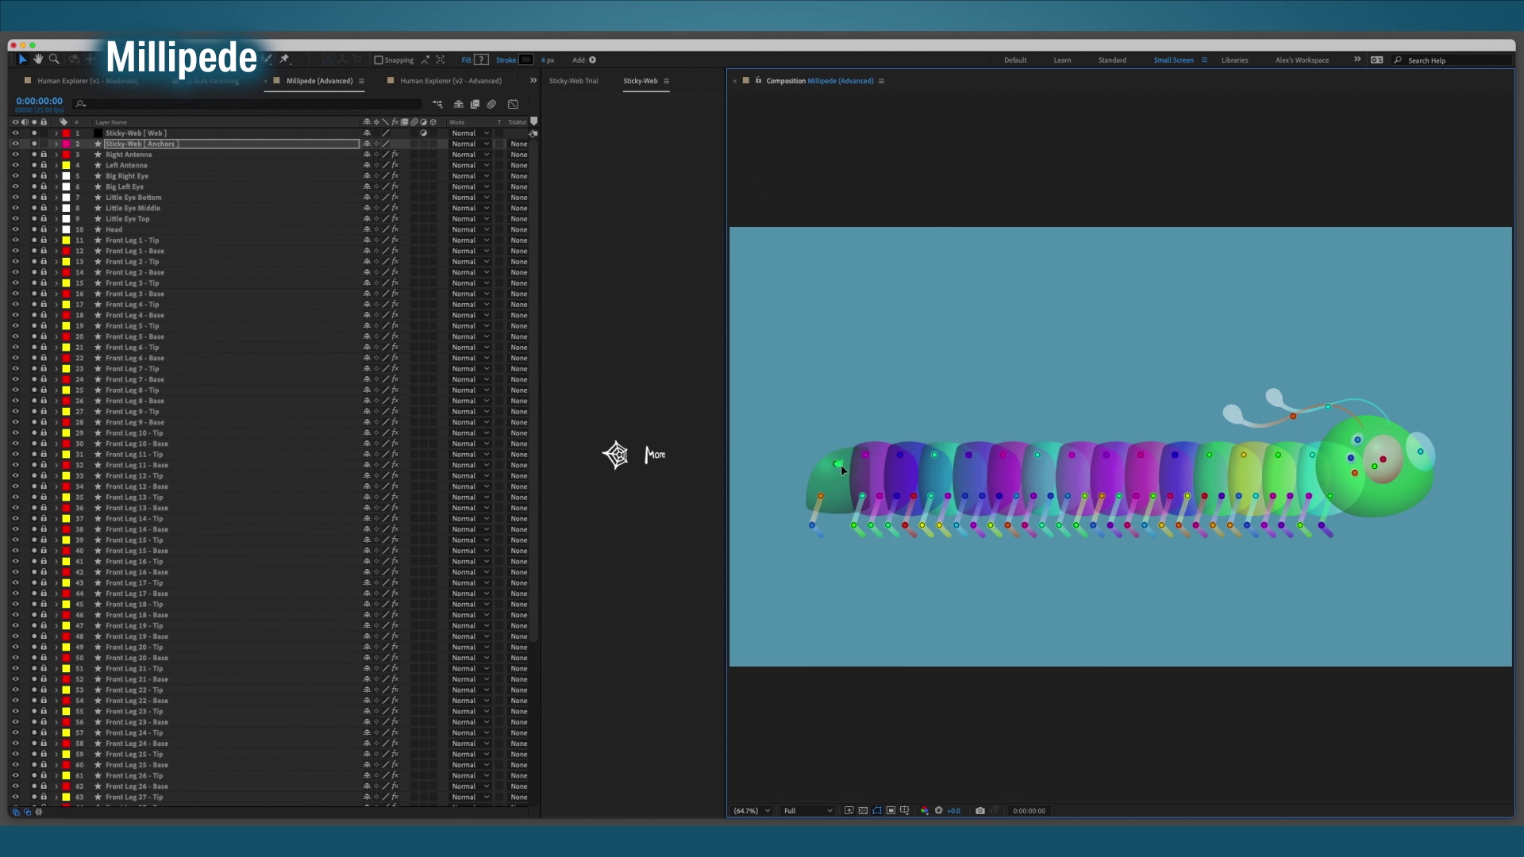
pyautogui.click(842, 467)
pyautogui.moveTo(1375, 466); pyautogui.dragTo(1334, 473)
pyautogui.click(341, 136)
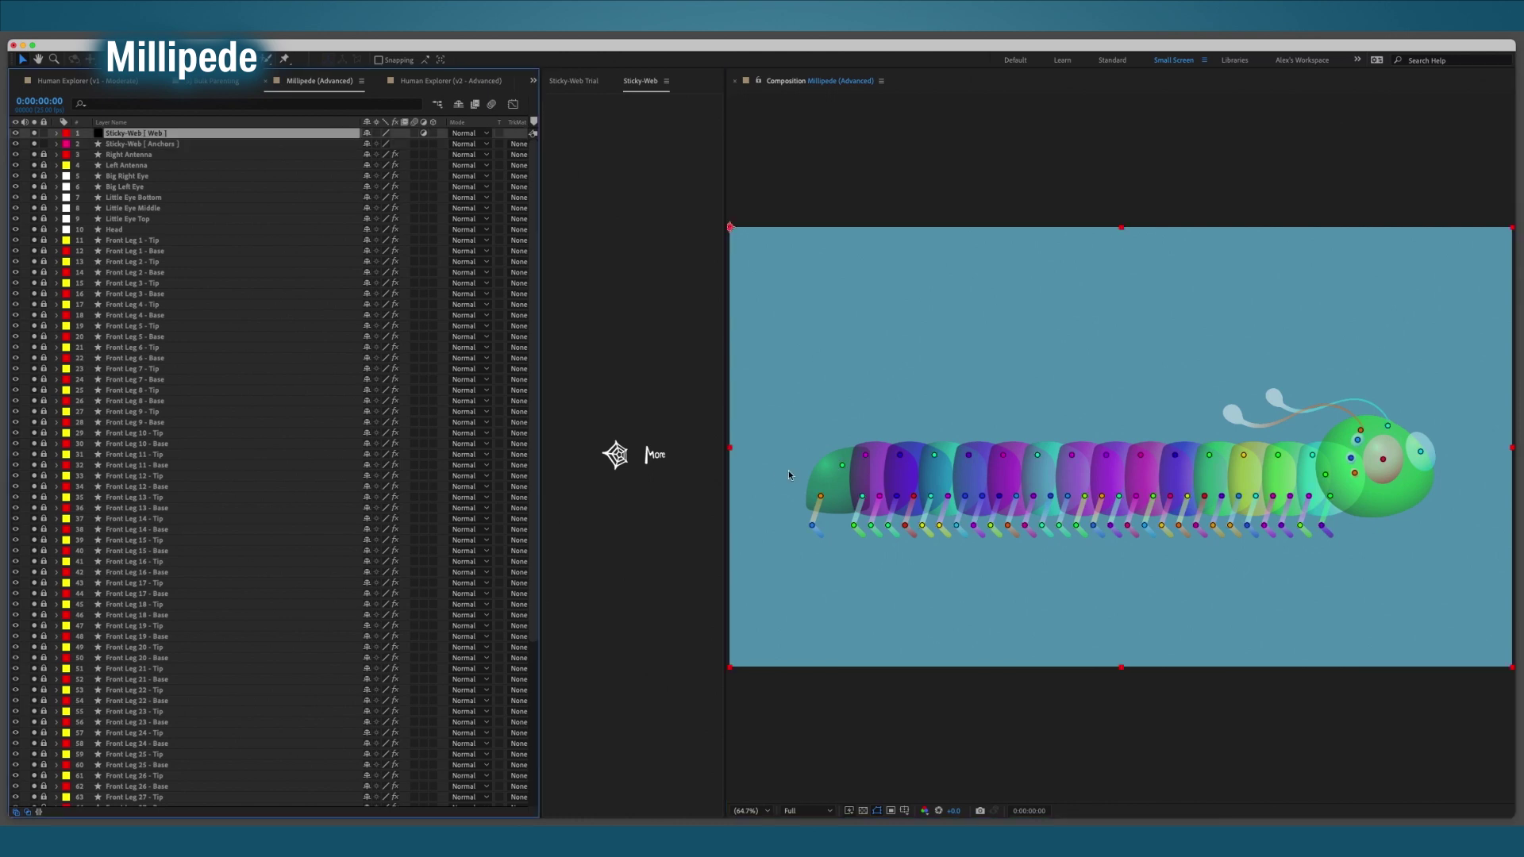
# Draw two mask paths linking the first body segment after the tail to the base and tip anchors of its legs.
pyautogui.press('g')
pyautogui.click(864, 457)
pyautogui.click(862, 493)
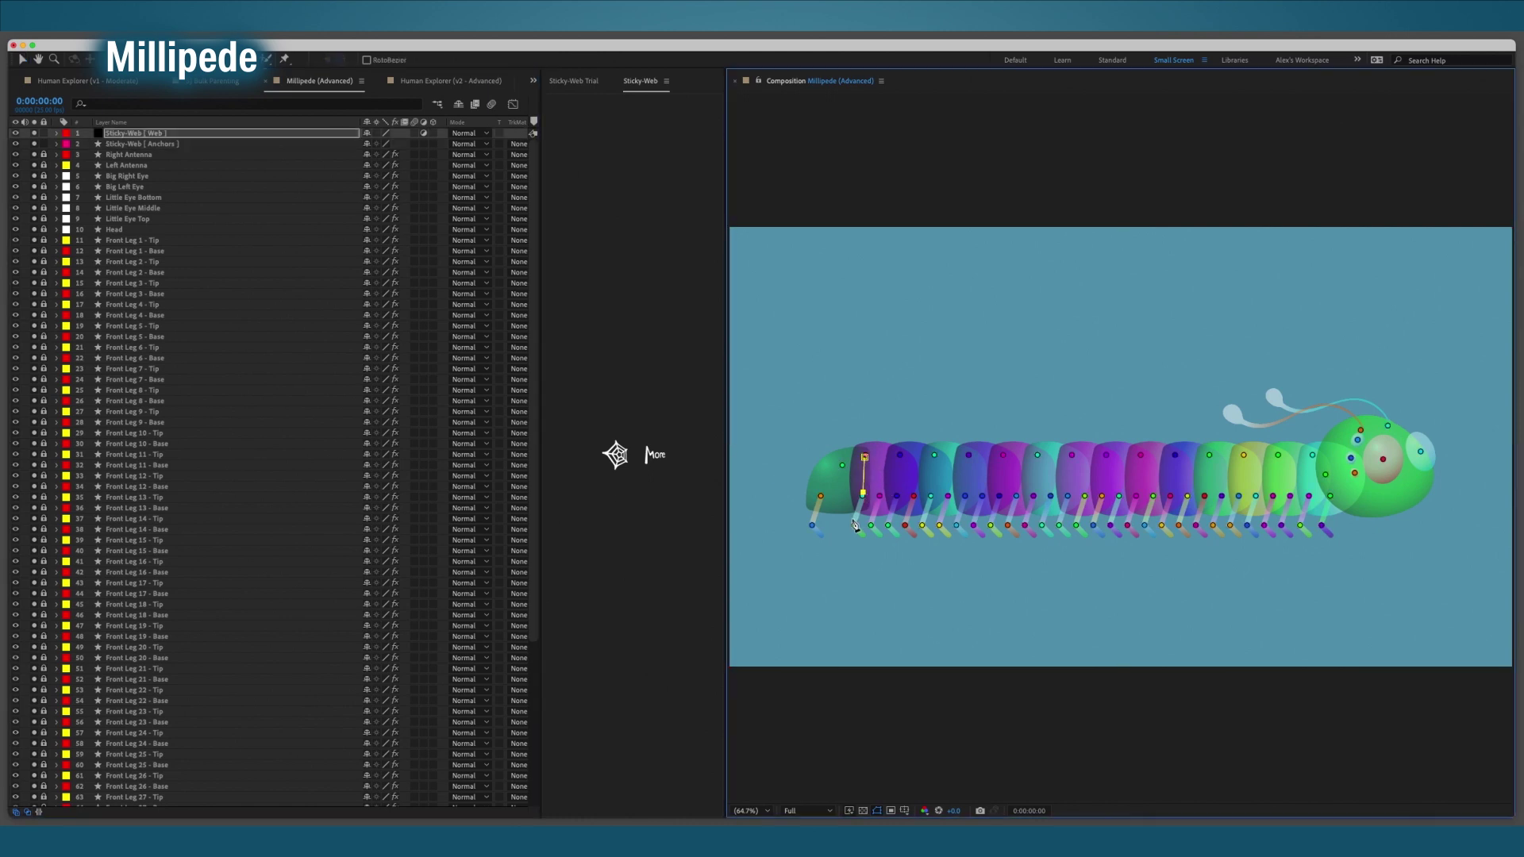
pyautogui.click(853, 524)
pyautogui.click(876, 495)
pyautogui.click(874, 526)
# Duplicate the segment's leg paths across the remaining body segments and remove the surplus copy over the head.
pyautogui.press('v')
pyautogui.press('super+d')
pyautogui.moveTo(872, 458); pyautogui.dragTo(846, 533)
pyautogui.press('super+d')
pyautogui.press('super+d')
pyautogui.press('super+d')
pyautogui.moveTo(919, 460); pyautogui.dragTo(1283, 468)
pyautogui.press('super+d')
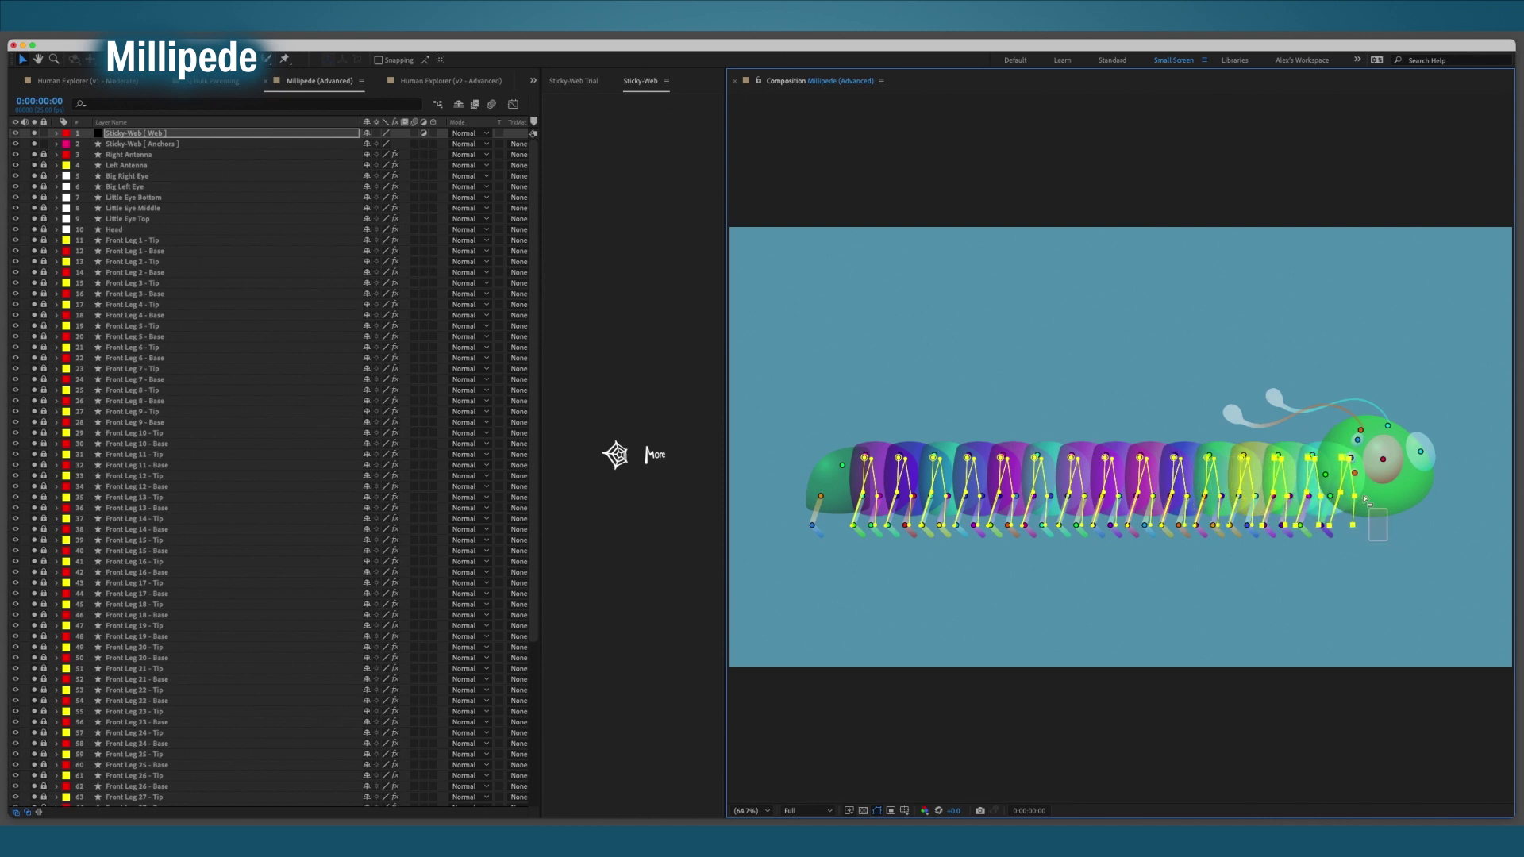
pyautogui.click(982, 526)
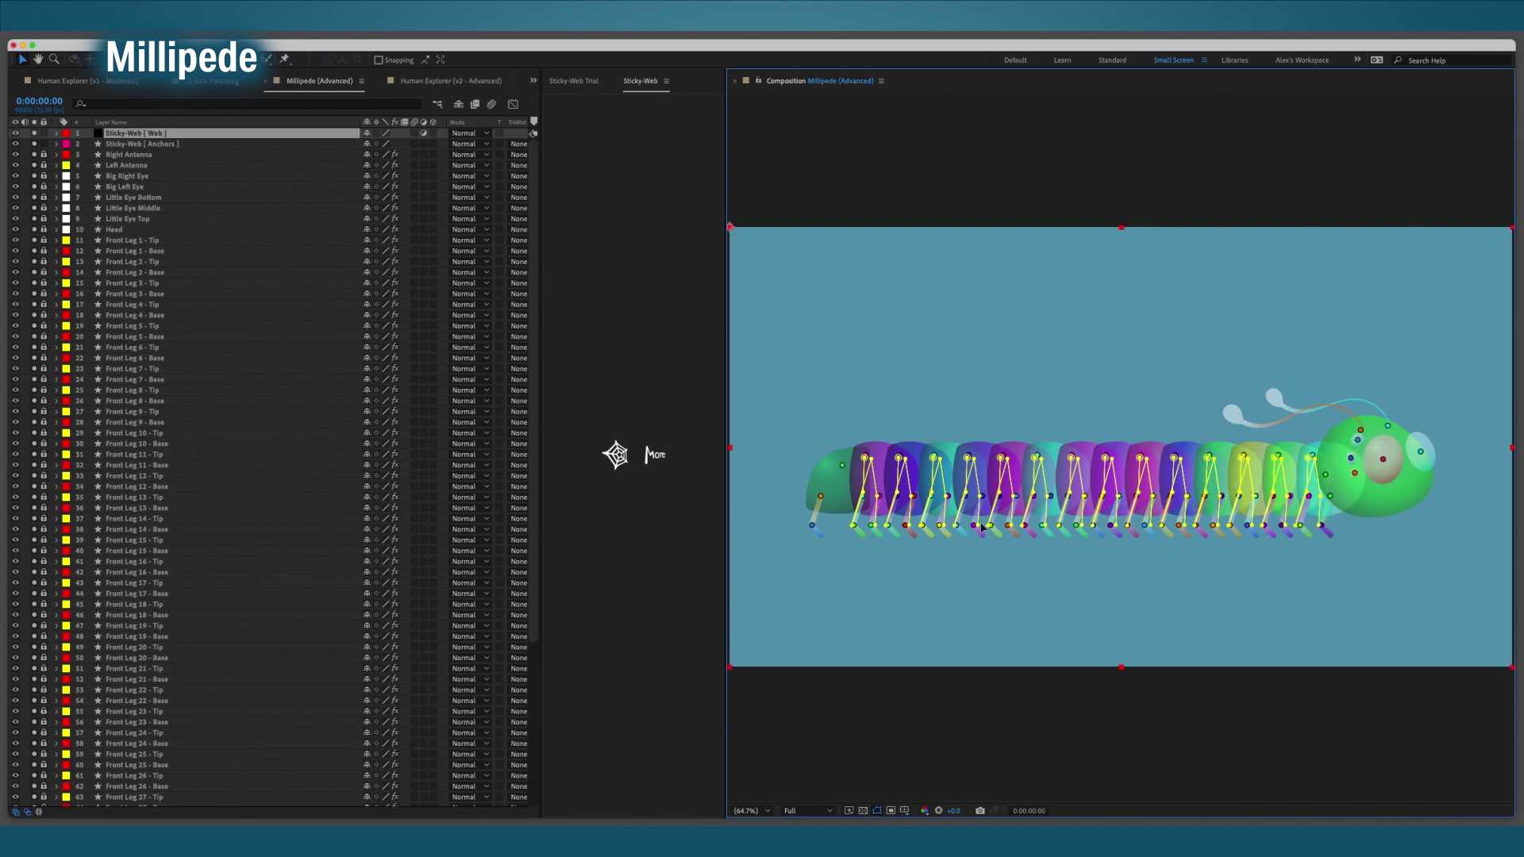
# Draw a path from the tail segment's anchor through its leg's base anchor to the tip anchor.
pyautogui.press('g')
pyautogui.click(844, 465)
pyautogui.click(826, 497)
pyautogui.click(812, 525)
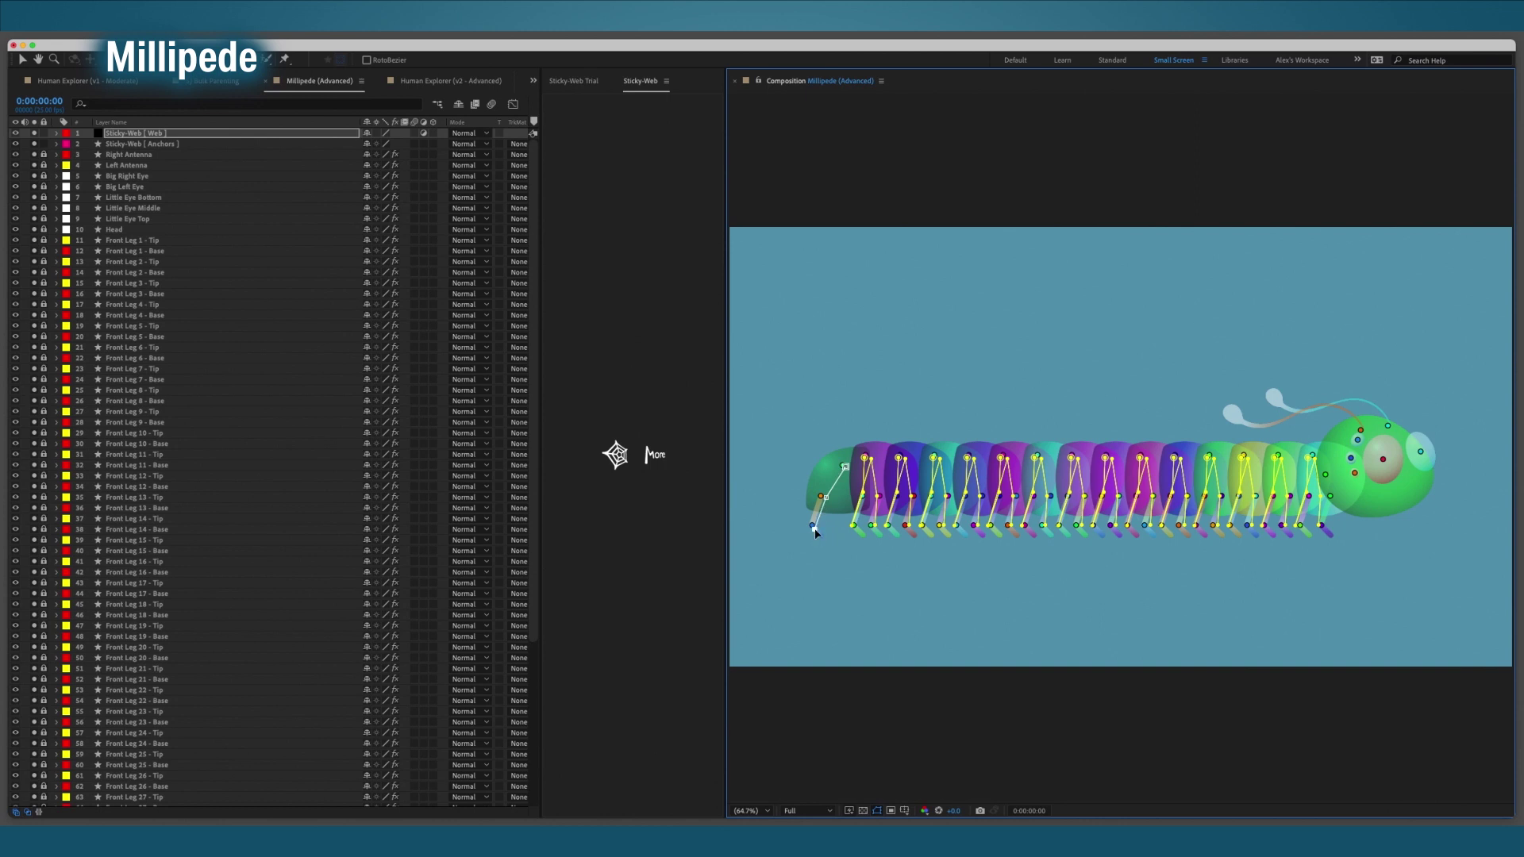
# Draw a path along the millipede's body from the tail through every segment to the head's anchor.
pyautogui.click(842, 457)
pyautogui.click(870, 448)
pyautogui.click(899, 448)
pyautogui.click(938, 446)
pyautogui.click(999, 447)
pyautogui.click(1174, 447)
pyautogui.click(1205, 447)
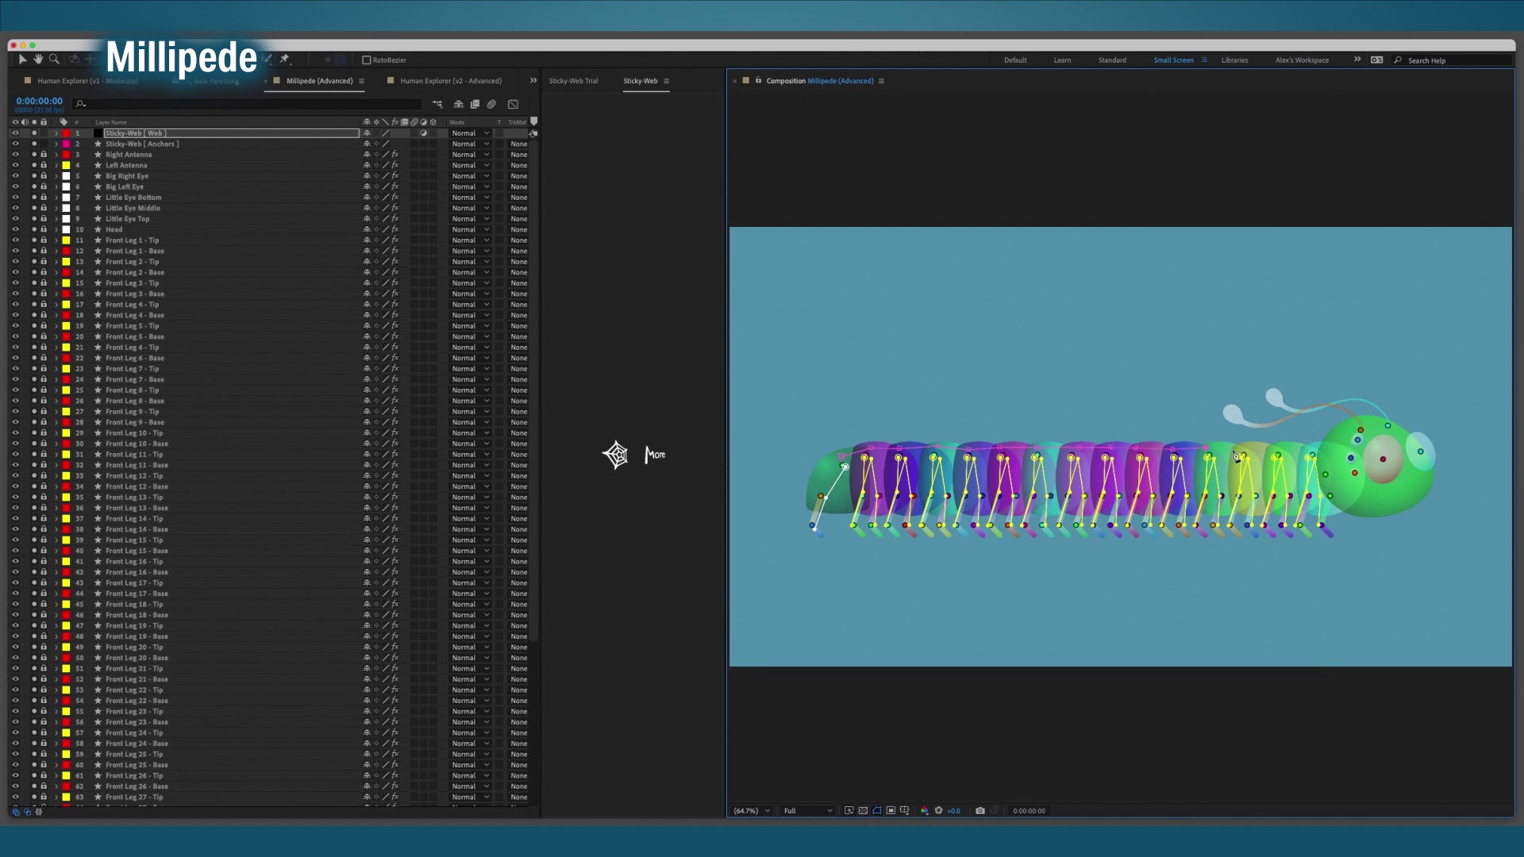
pyautogui.click(1315, 437)
pyautogui.click(1327, 476)
# Enclose the head, eye and antenna anchors in a closed curved path, and run Sticky-Web to parent the millipede's layers.
pyautogui.moveTo(1338, 488); pyautogui.dragTo(1350, 494)
pyautogui.moveTo(1470, 470); pyautogui.dragTo(1466, 443)
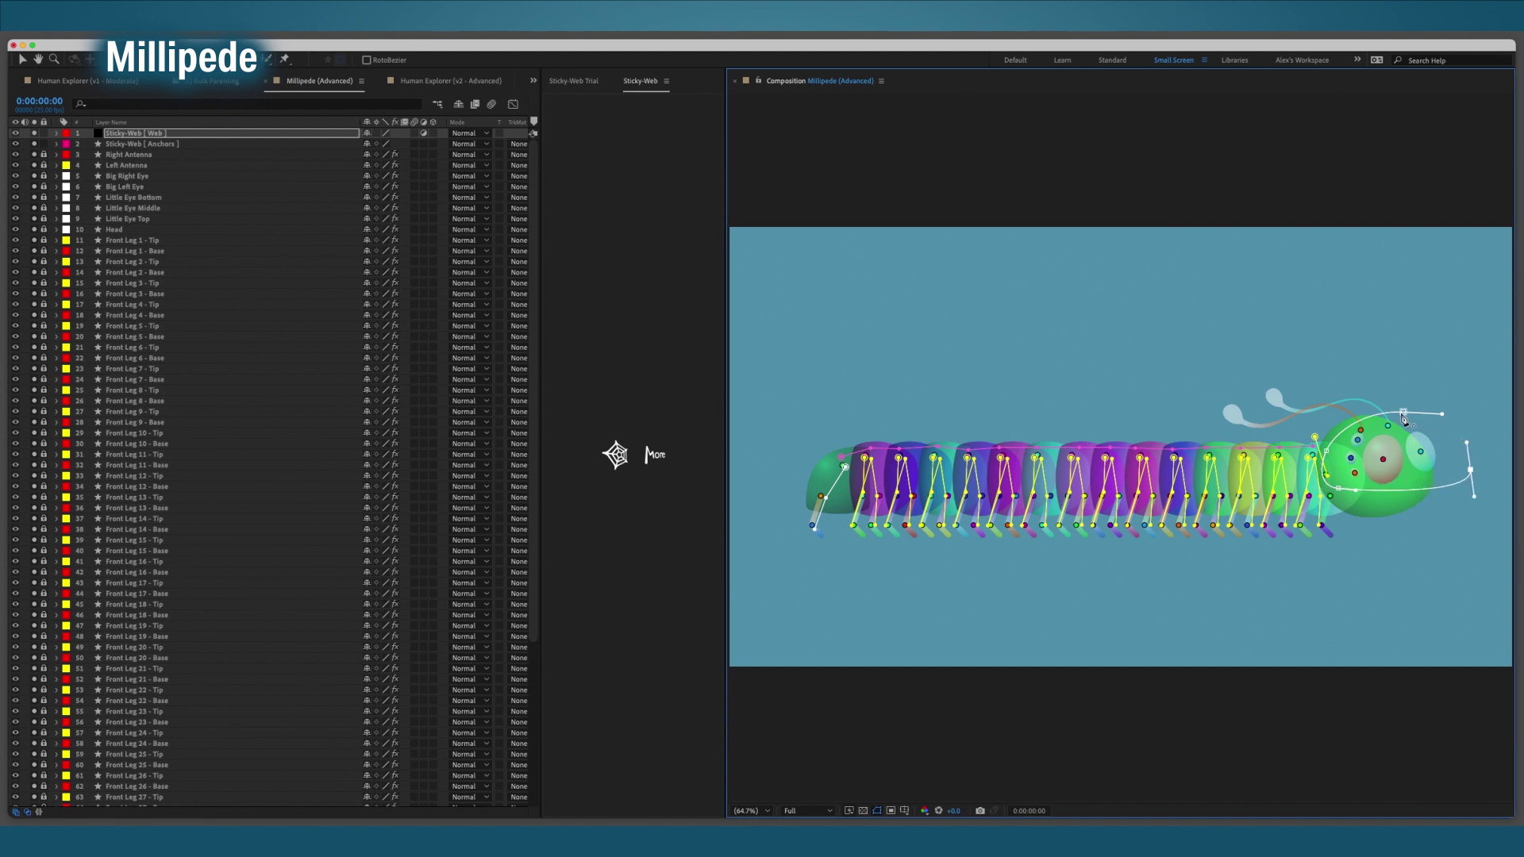
pyautogui.click(1403, 414)
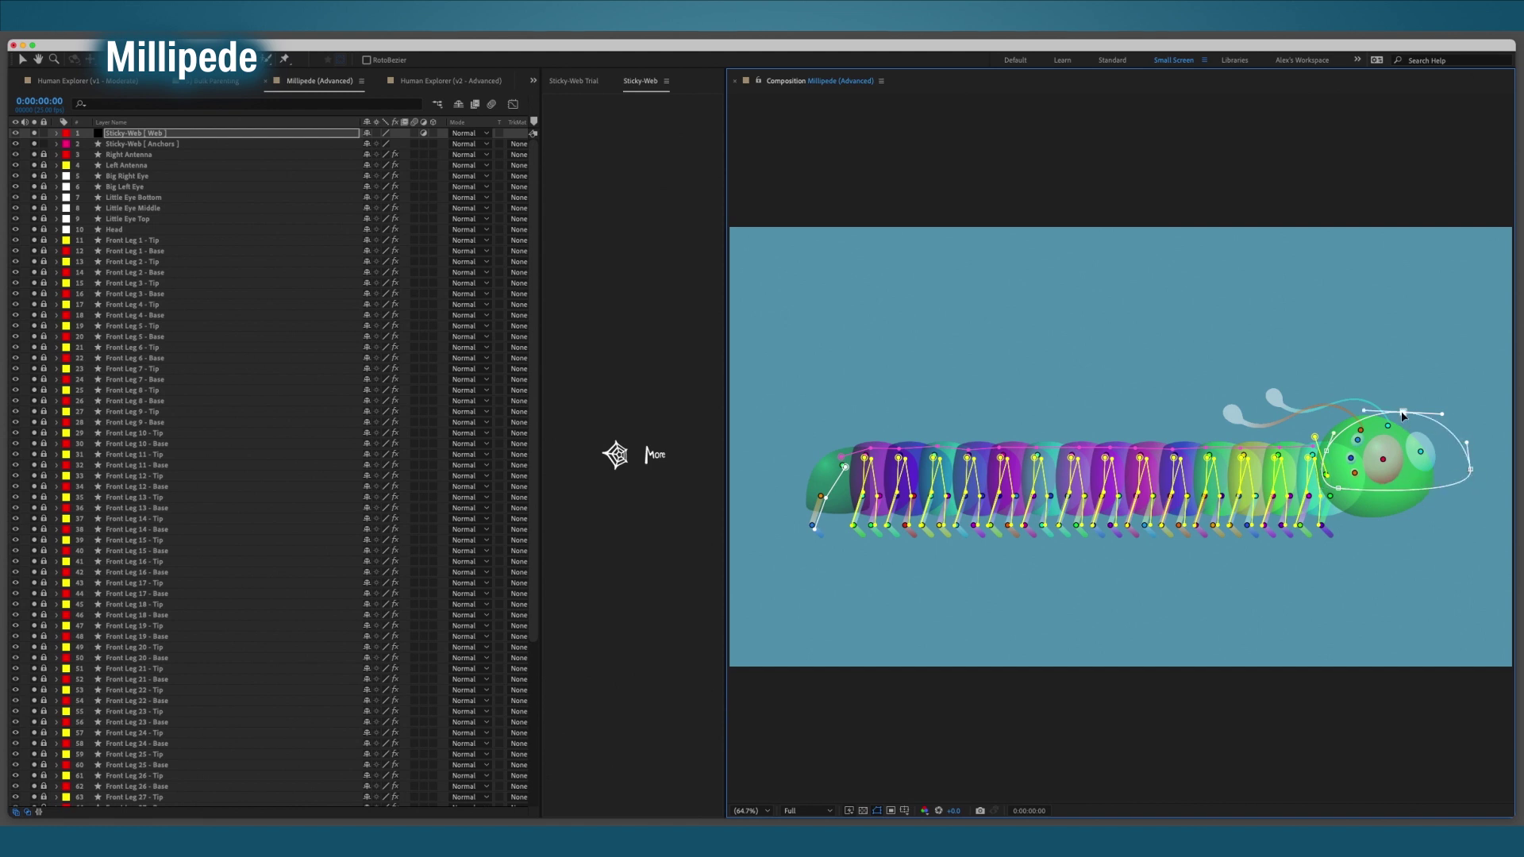
pyautogui.click(616, 454)
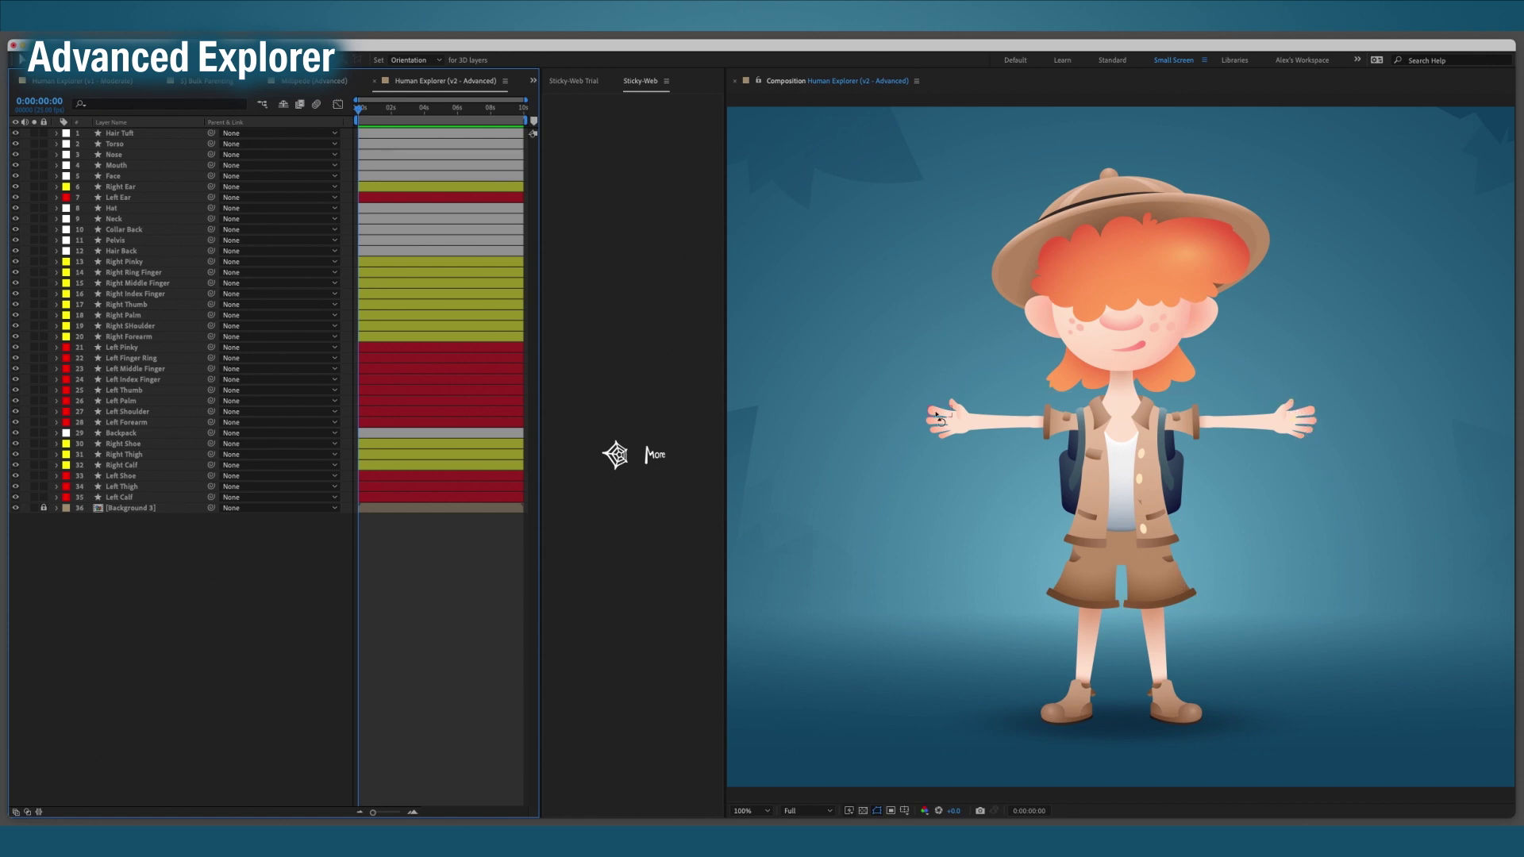
# Run Sticky-Web on the Human Explorer (v2 - Advanced) composition and move both shoulder anchors inward to the shoulder joints.
pyautogui.click(904, 515)
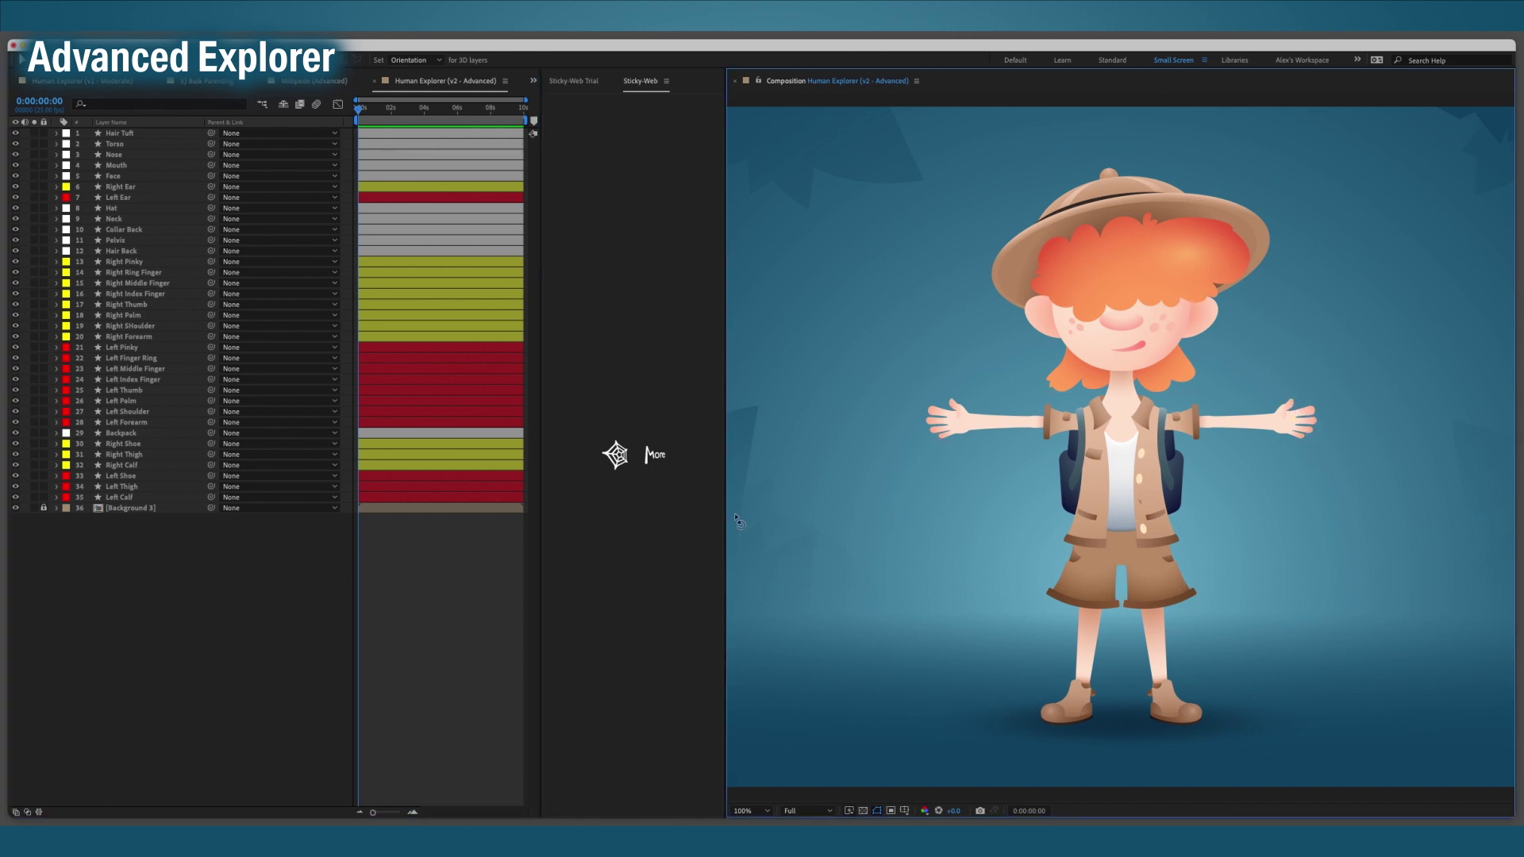
pyautogui.click(614, 454)
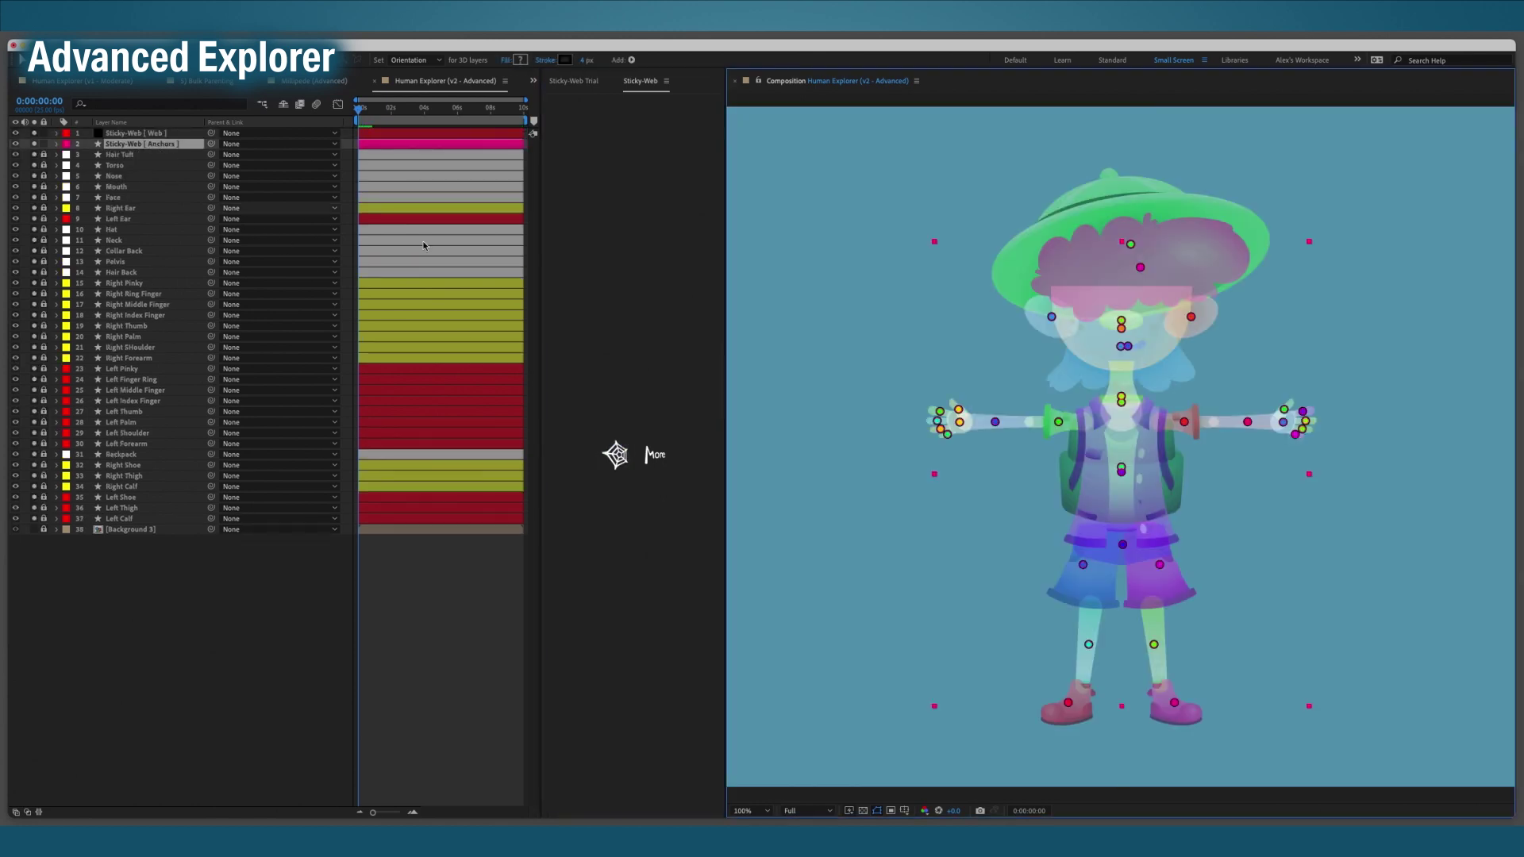
pyautogui.press('z')
pyautogui.click(1126, 430)
pyautogui.press('v')
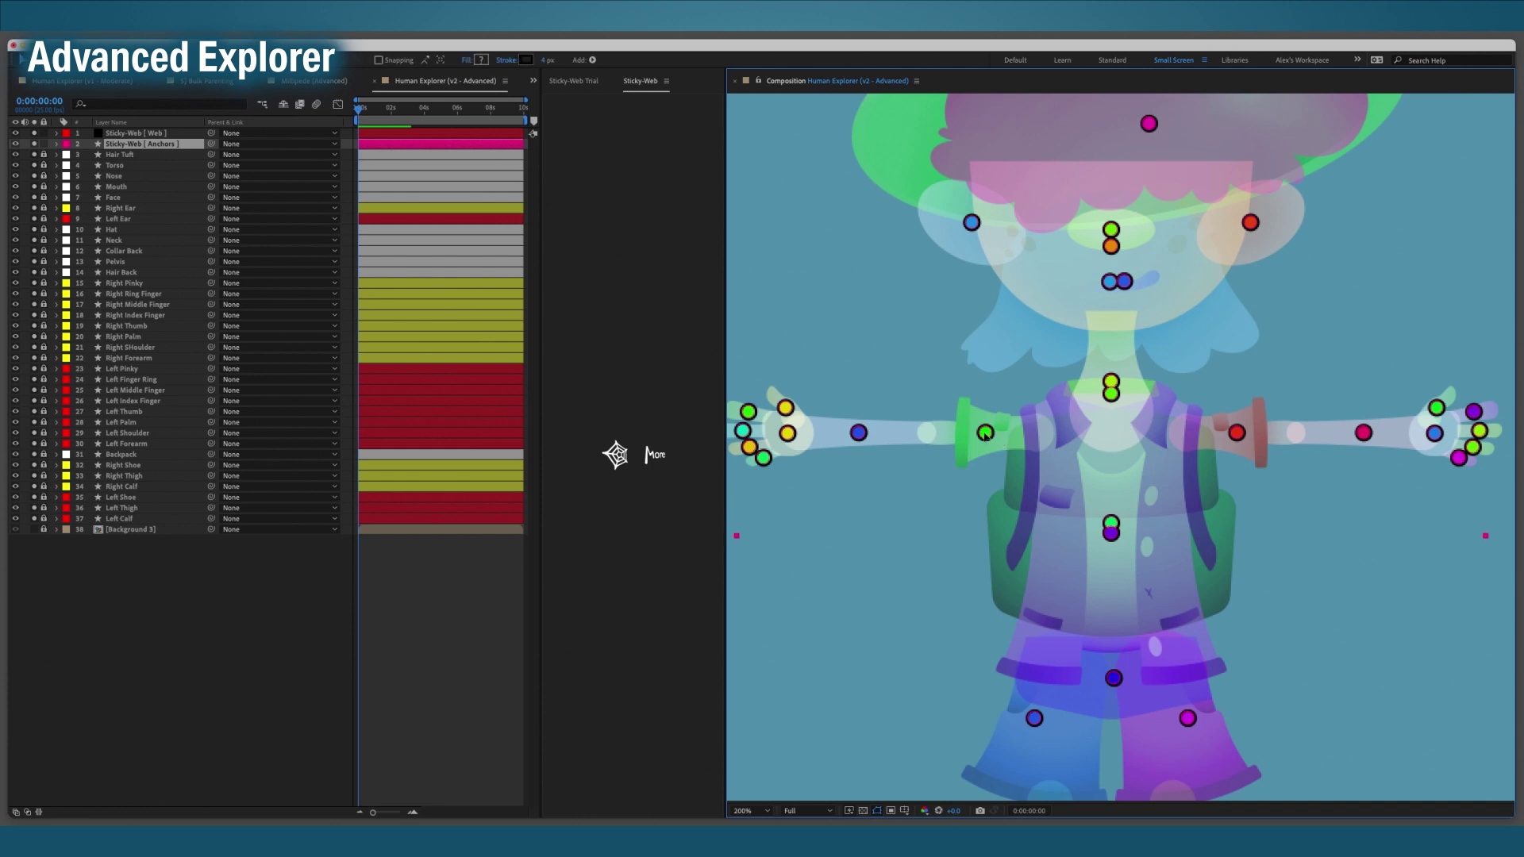
pyautogui.doubleClick(984, 434)
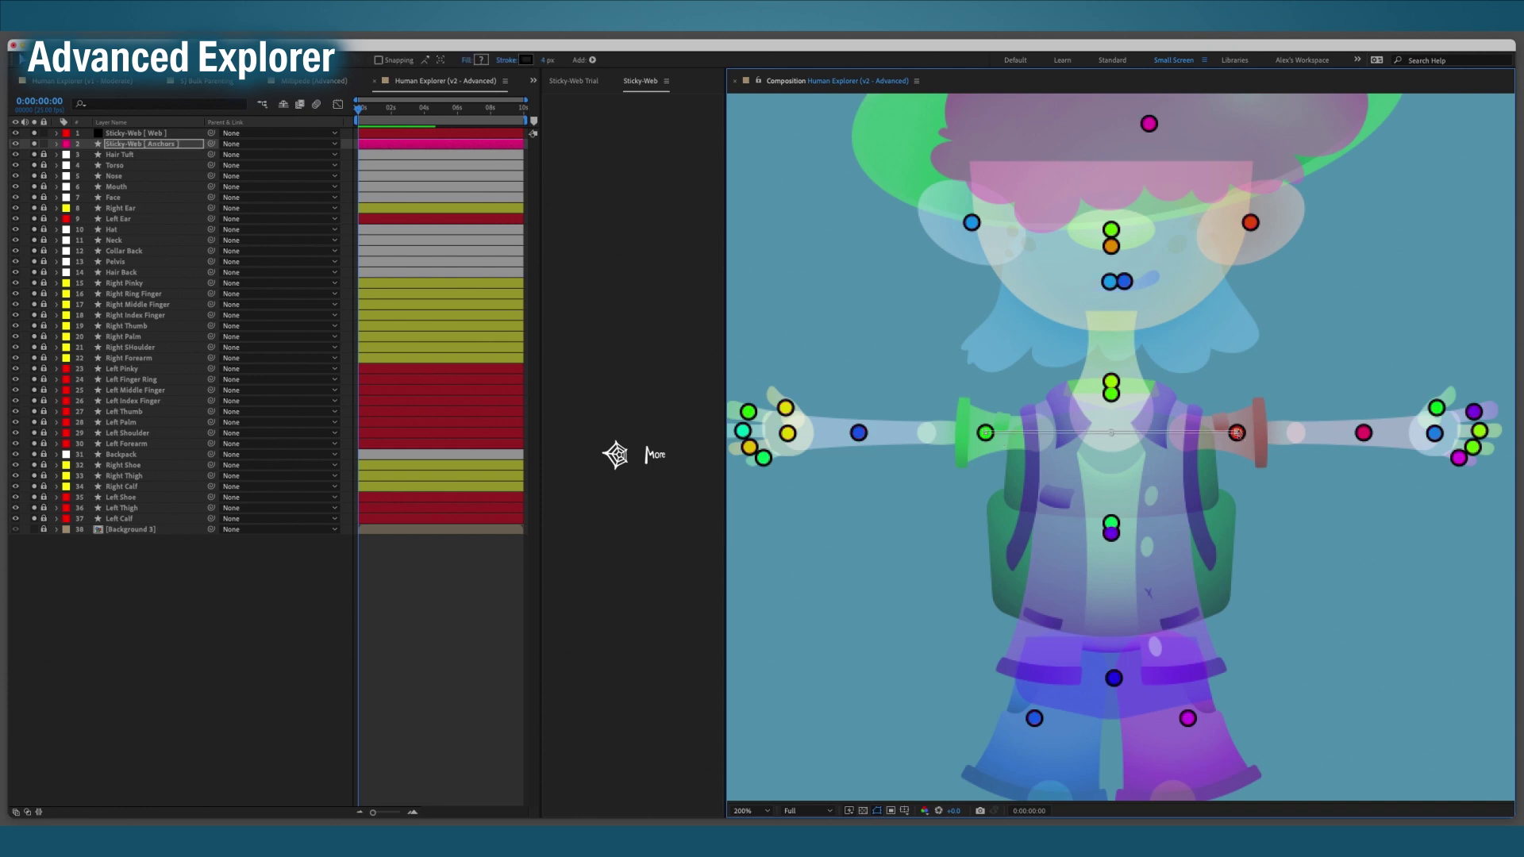
# Position the thigh, calf, shoe and pelvis anchors at their joints, and lower the torso anchor to the waist.
pyautogui.scroll(-5, 1207, 494)
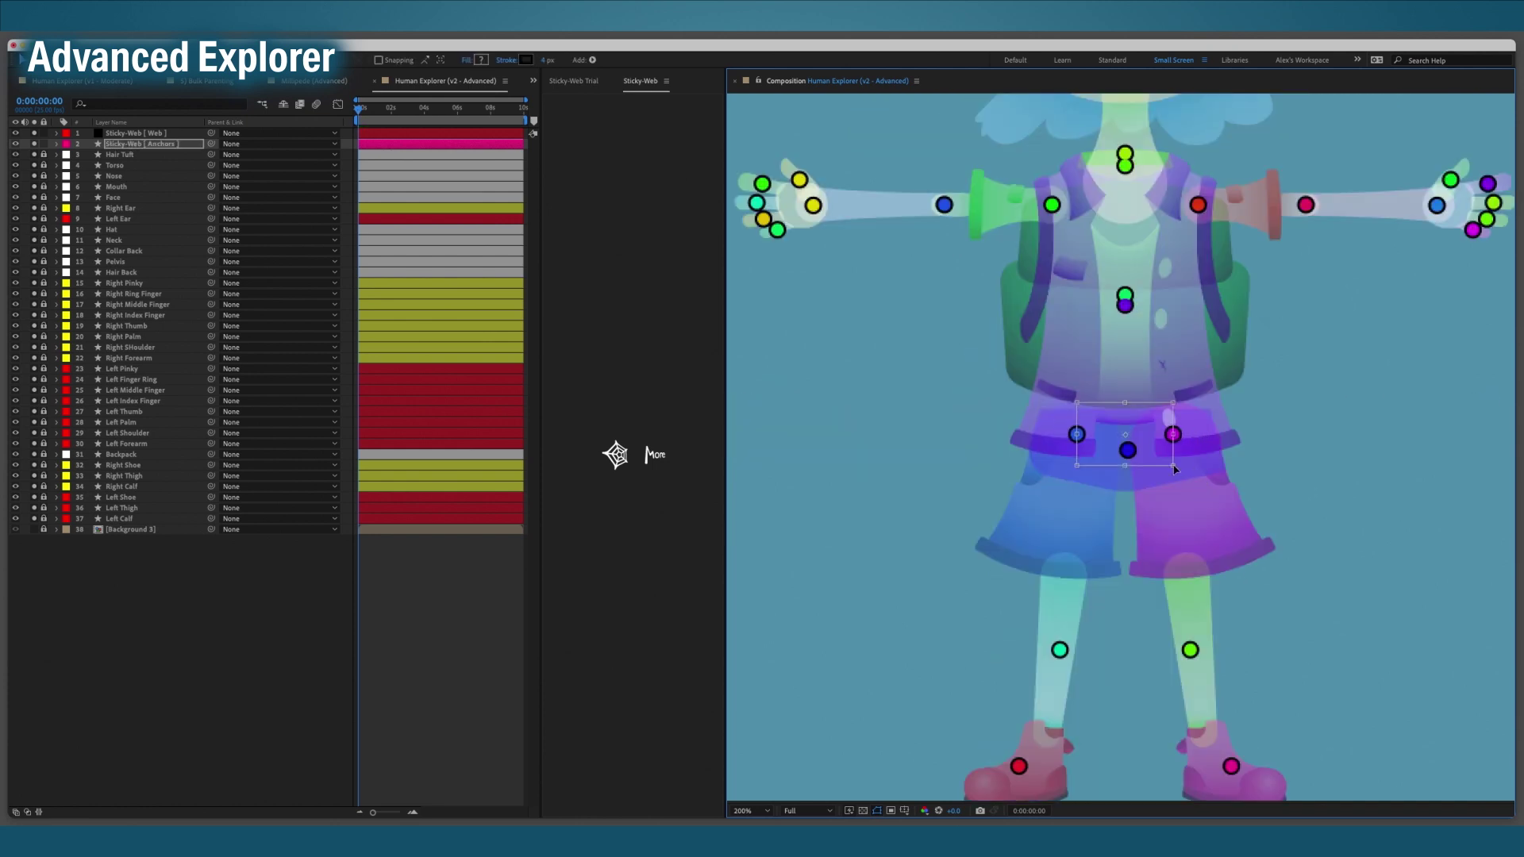
pyautogui.moveTo(1127, 450); pyautogui.dragTo(1128, 464)
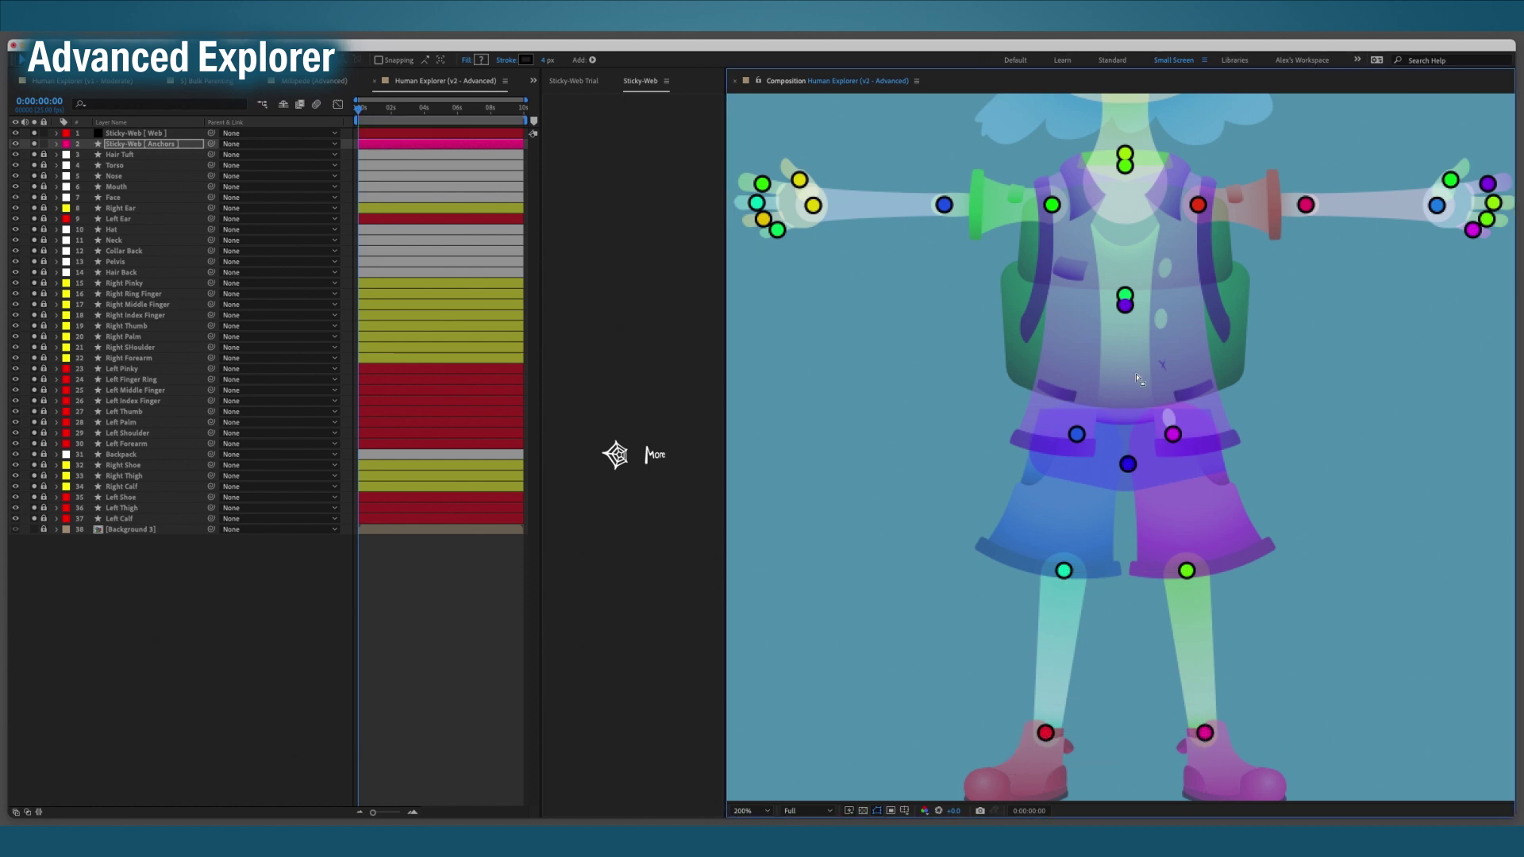
pyautogui.moveTo(1125, 304); pyautogui.dragTo(1233, 584)
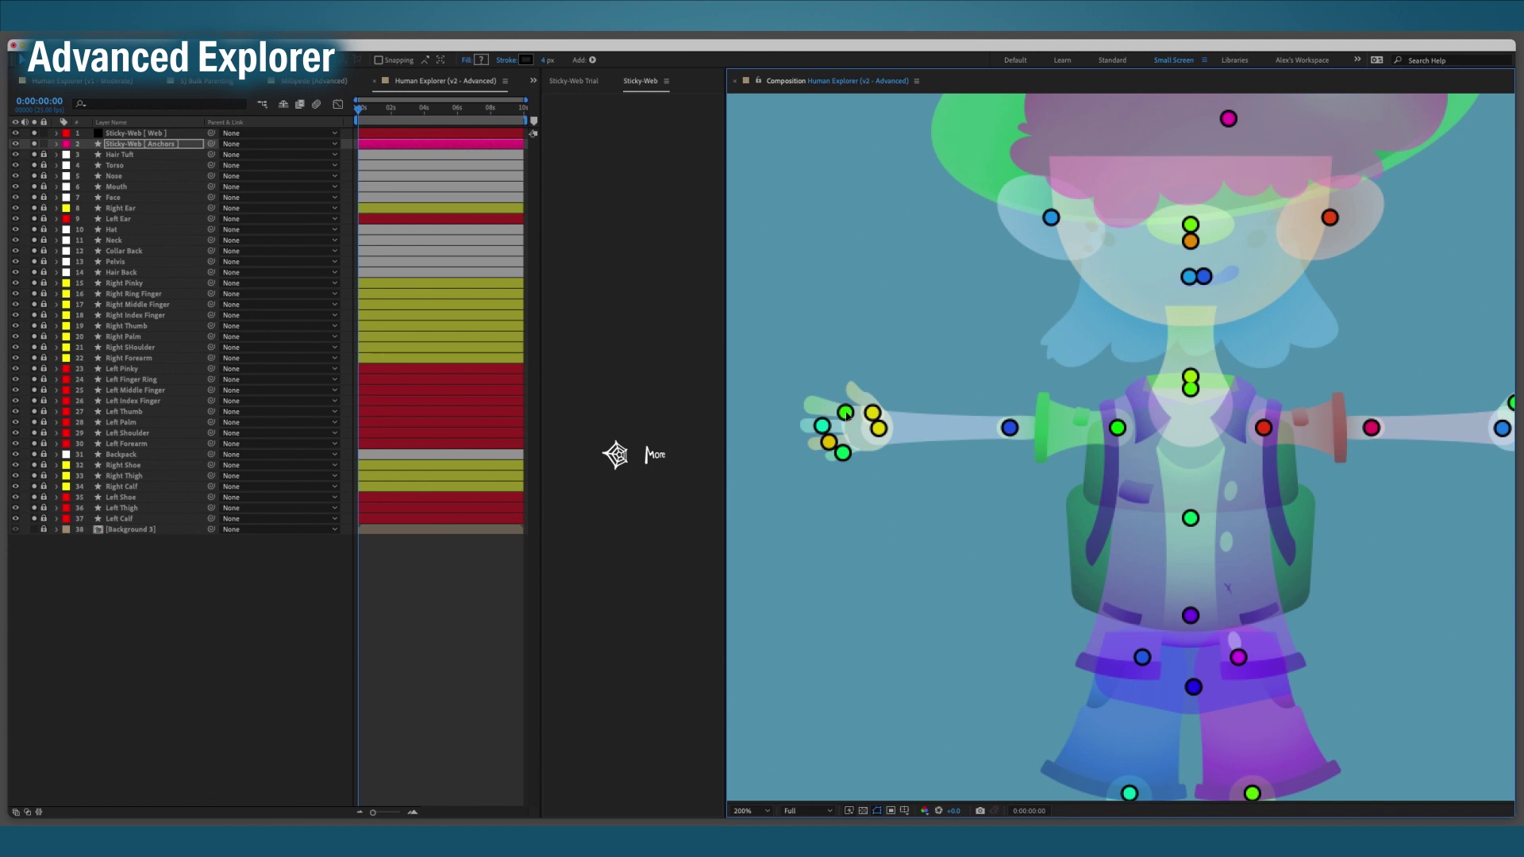
# Move the finger anchors to the knuckles of both hands and lower the neck anchor to the base of the neck.
pyautogui.hscroll(5, 1314, 442)
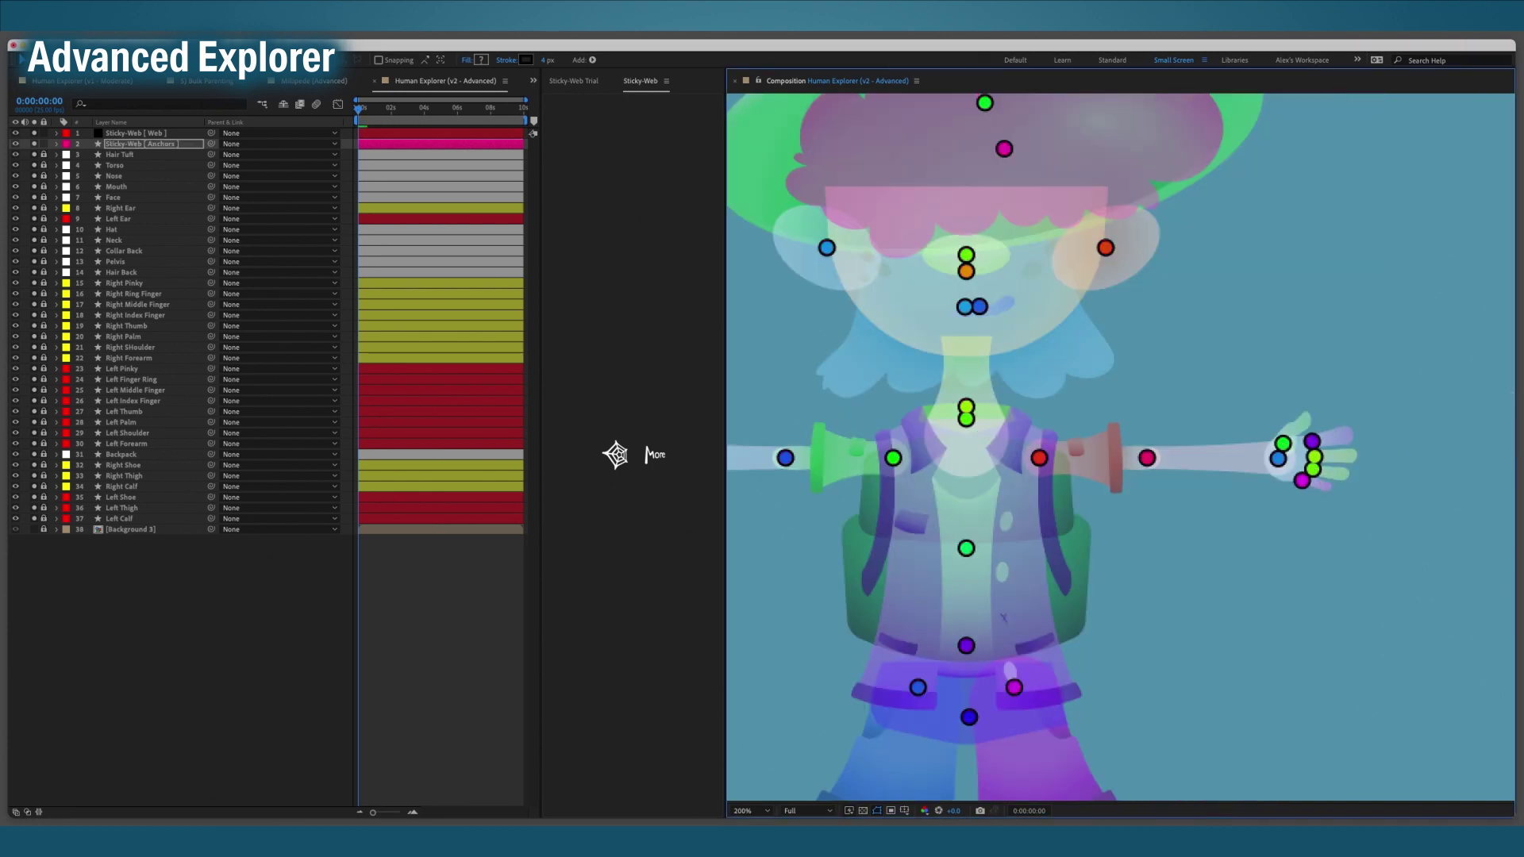
pyautogui.moveTo(966, 408); pyautogui.dragTo(966, 442)
pyautogui.scroll(3, 976, 407)
pyautogui.hscroll(-2, 976, 407)
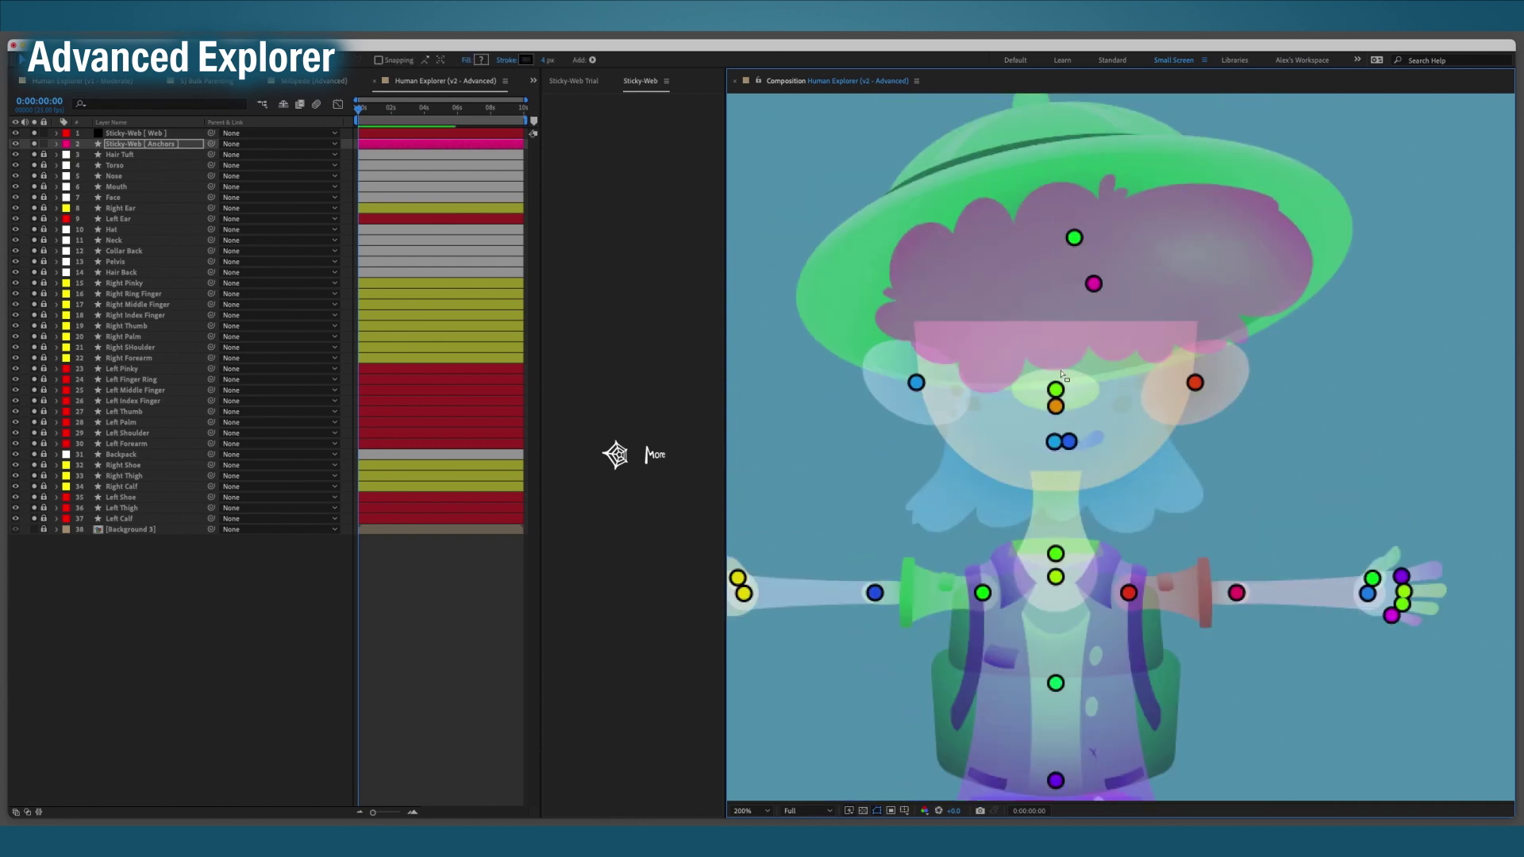
# Lower the face anchor to the chin, and reposition the hat and hair-tuft anchors on the head.
pyautogui.moveTo(1059, 410); pyautogui.dragTo(1060, 482)
pyautogui.moveTo(1072, 237); pyautogui.dragTo(1041, 215)
pyautogui.moveTo(1093, 284); pyautogui.dragTo(1001, 285)
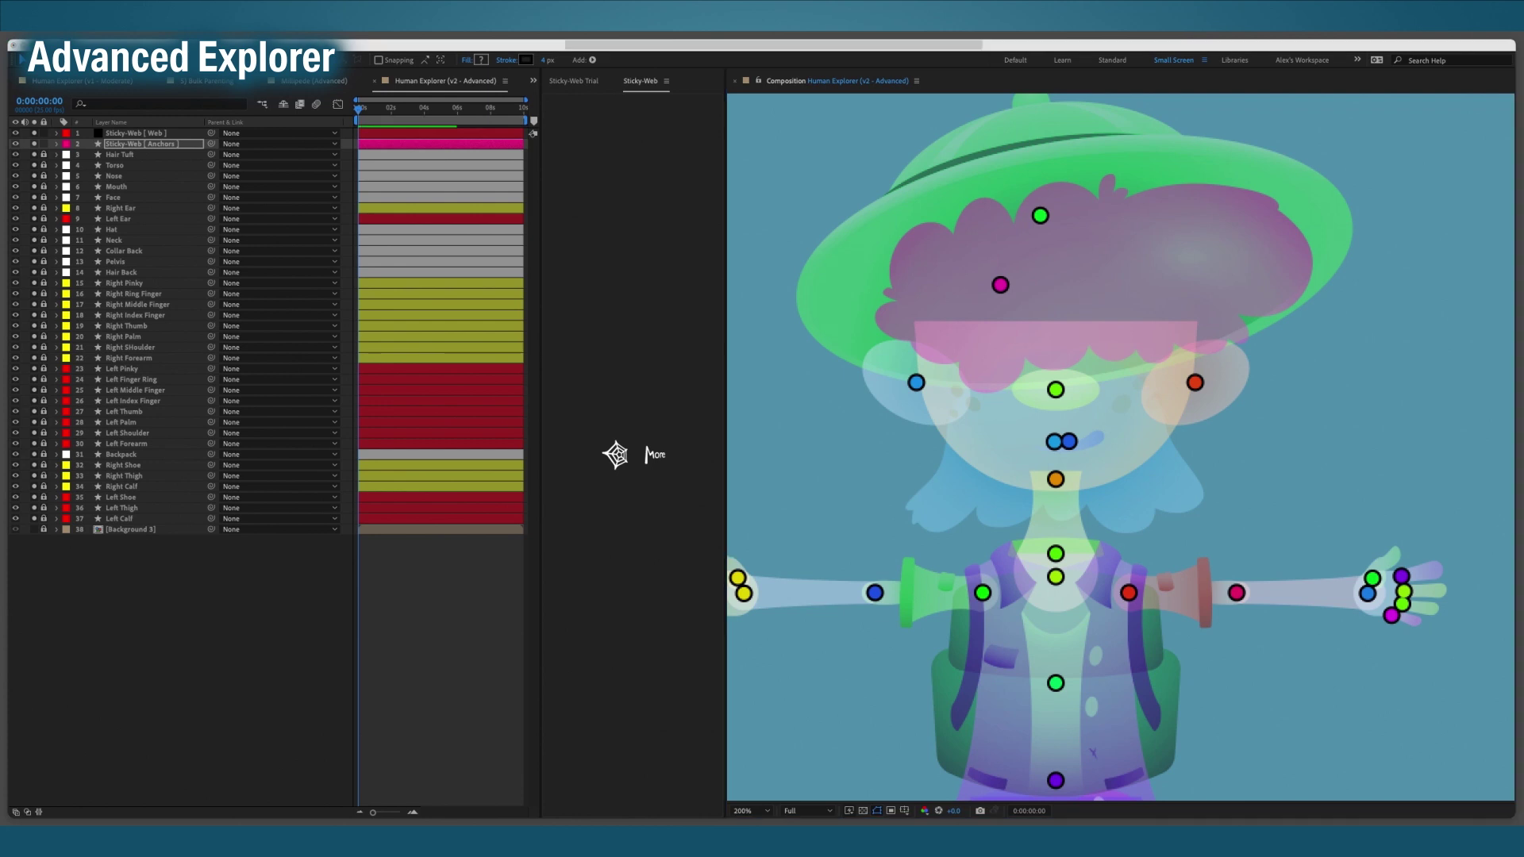
# On the Sticky-Web [ Web ] layer, draw a shoulder-to-palm path along the arm on the image's left side and enclose its hand.
pyautogui.click(503, 132)
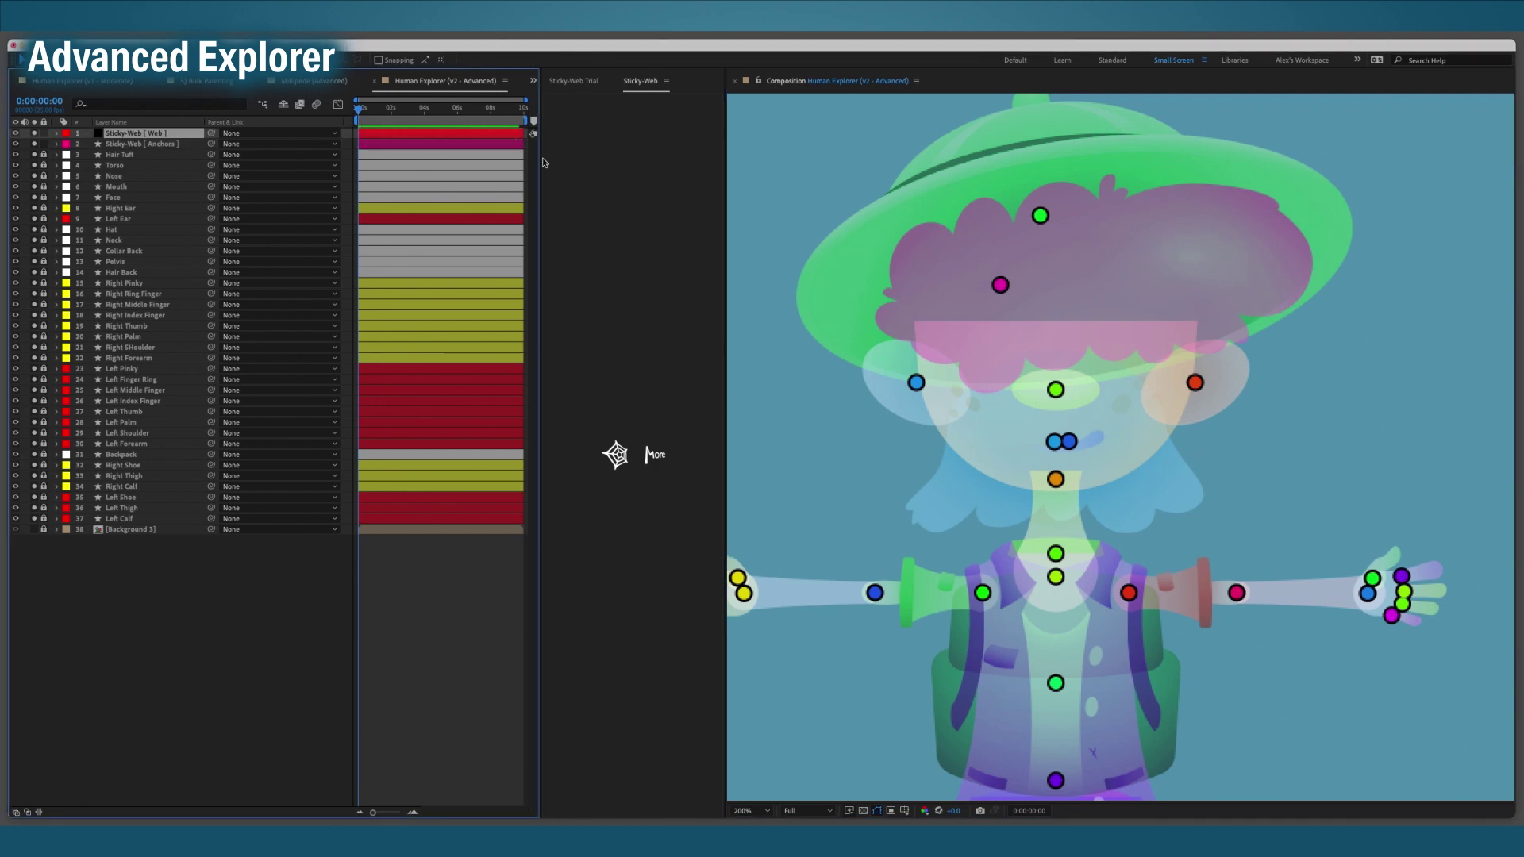
pyautogui.press('z')
pyautogui.keyDown('alt'); pyautogui.click(1071, 476); pyautogui.keyUp('alt')
pyautogui.moveTo(1137, 538); pyautogui.dragTo(1138, 466)
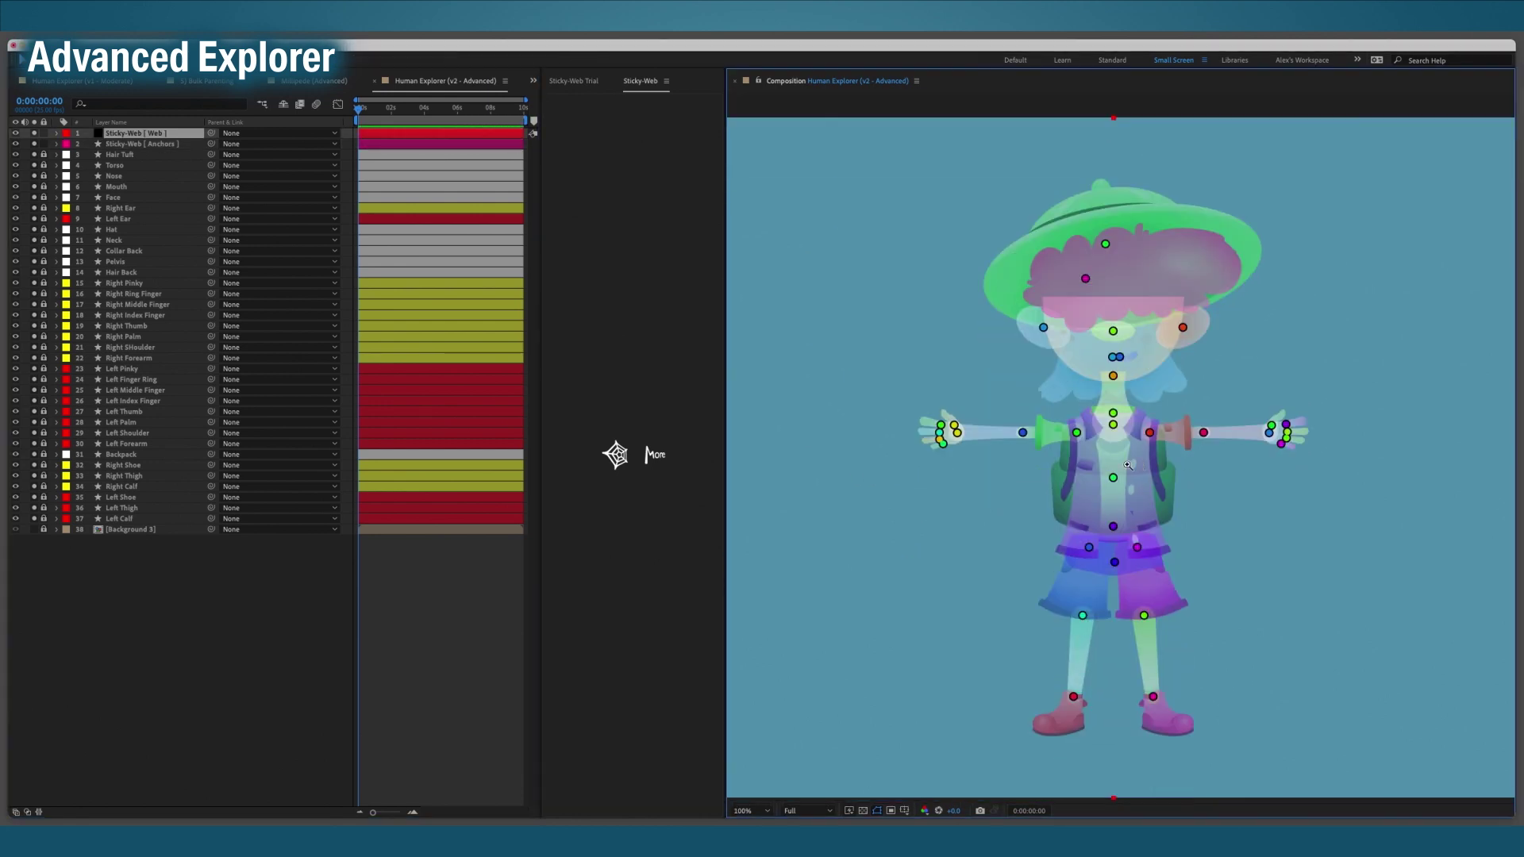
pyautogui.press('g')
pyautogui.click(1076, 434)
pyautogui.click(1027, 434)
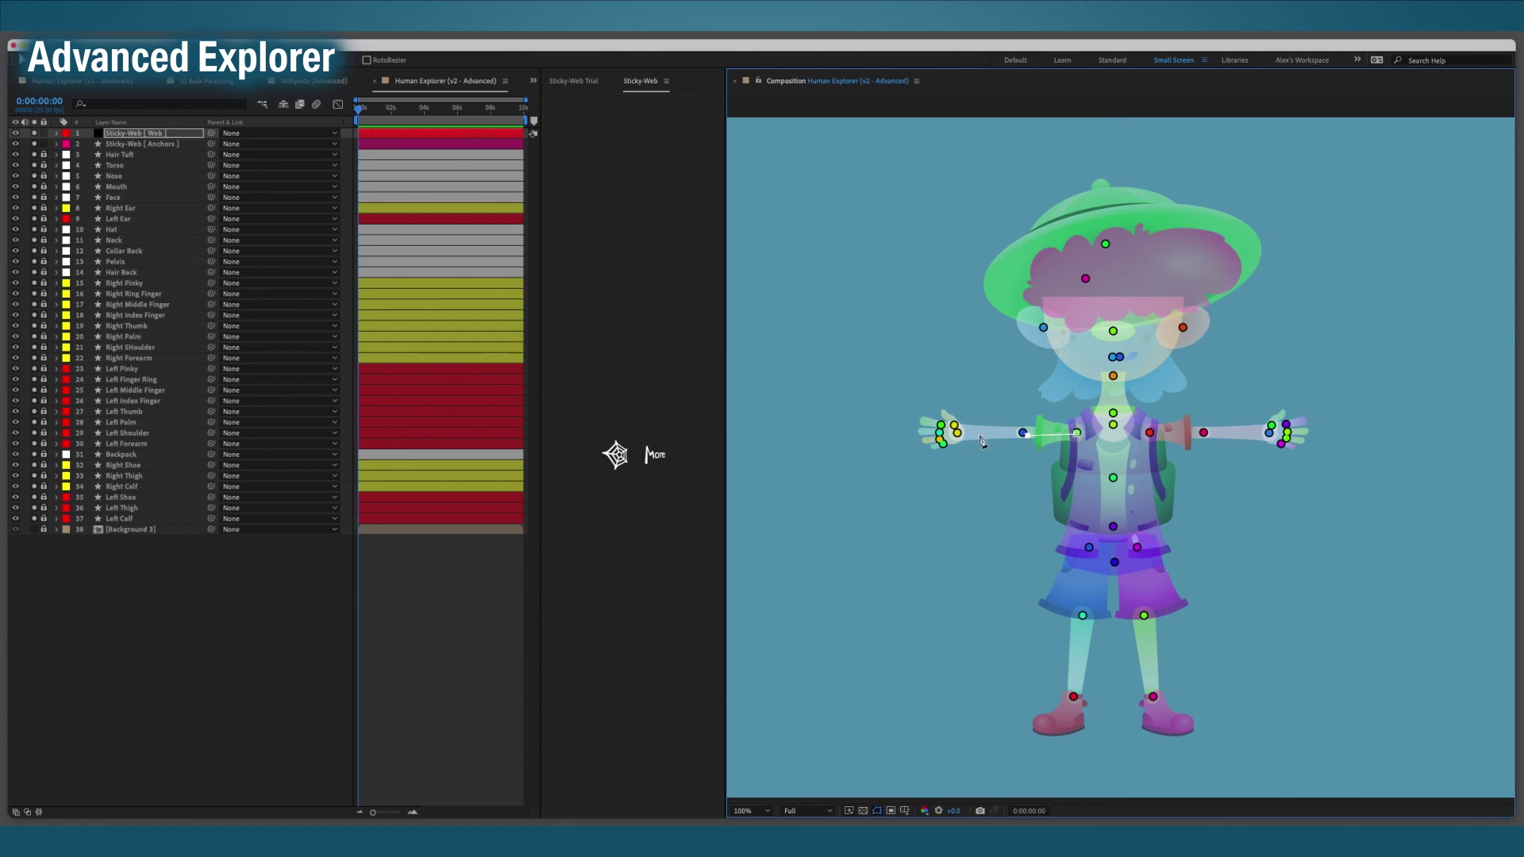
pyautogui.click(957, 434)
pyautogui.moveTo(940, 406); pyautogui.dragTo(960, 409)
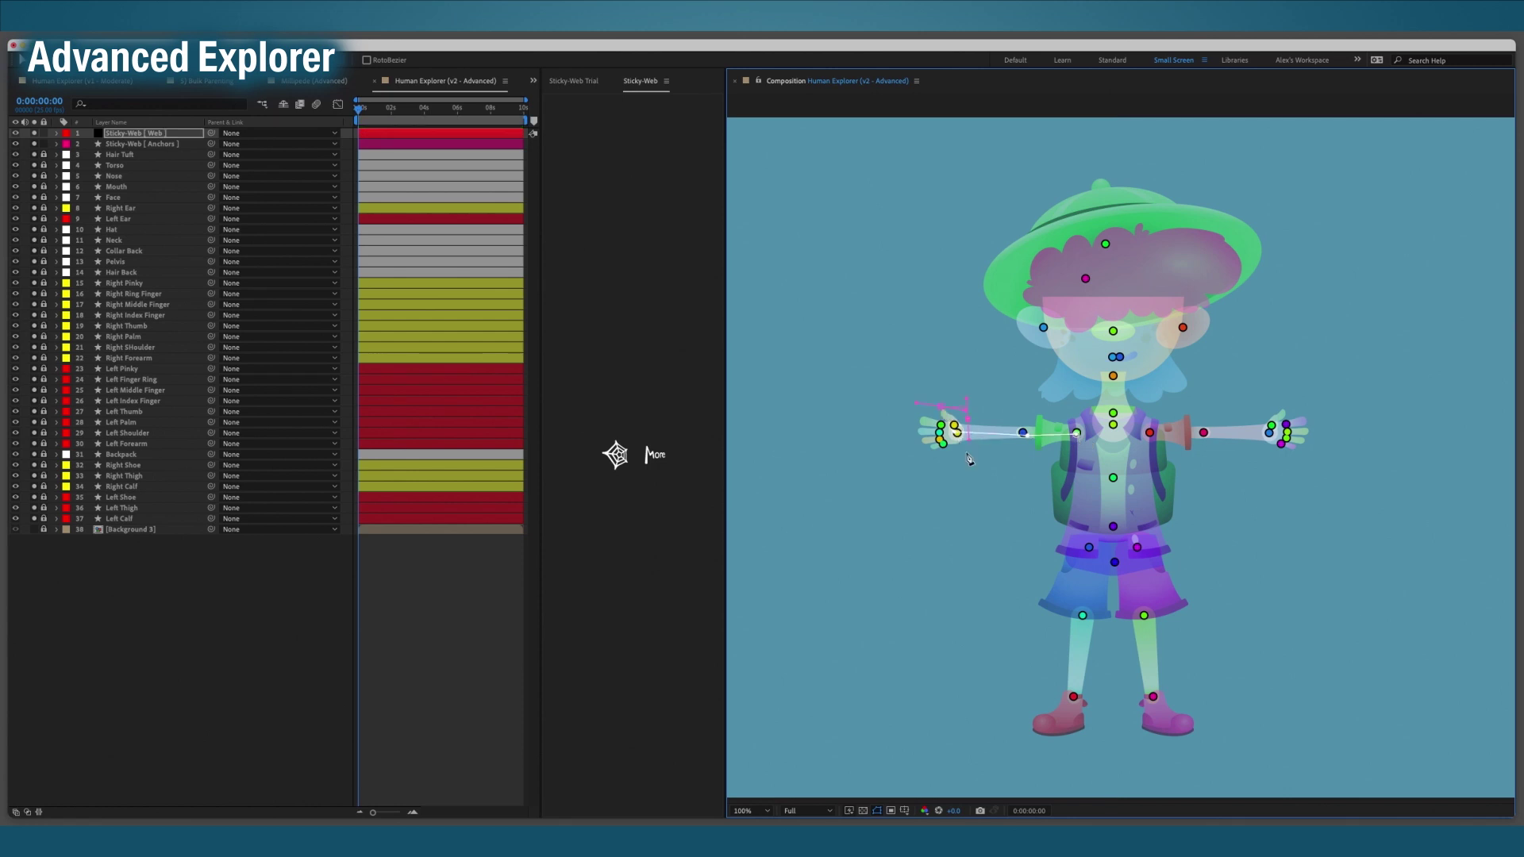
# Draw a path from the pelvis anchor through the thigh and calf anchors to the shoe on the same side.
pyautogui.click(1111, 562)
pyautogui.click(1090, 548)
pyautogui.click(1082, 615)
pyautogui.click(1073, 697)
# Duplicate the arm, hand and leg paths and mirror the copies onto the opposite side of the explorer.
pyautogui.press('v')
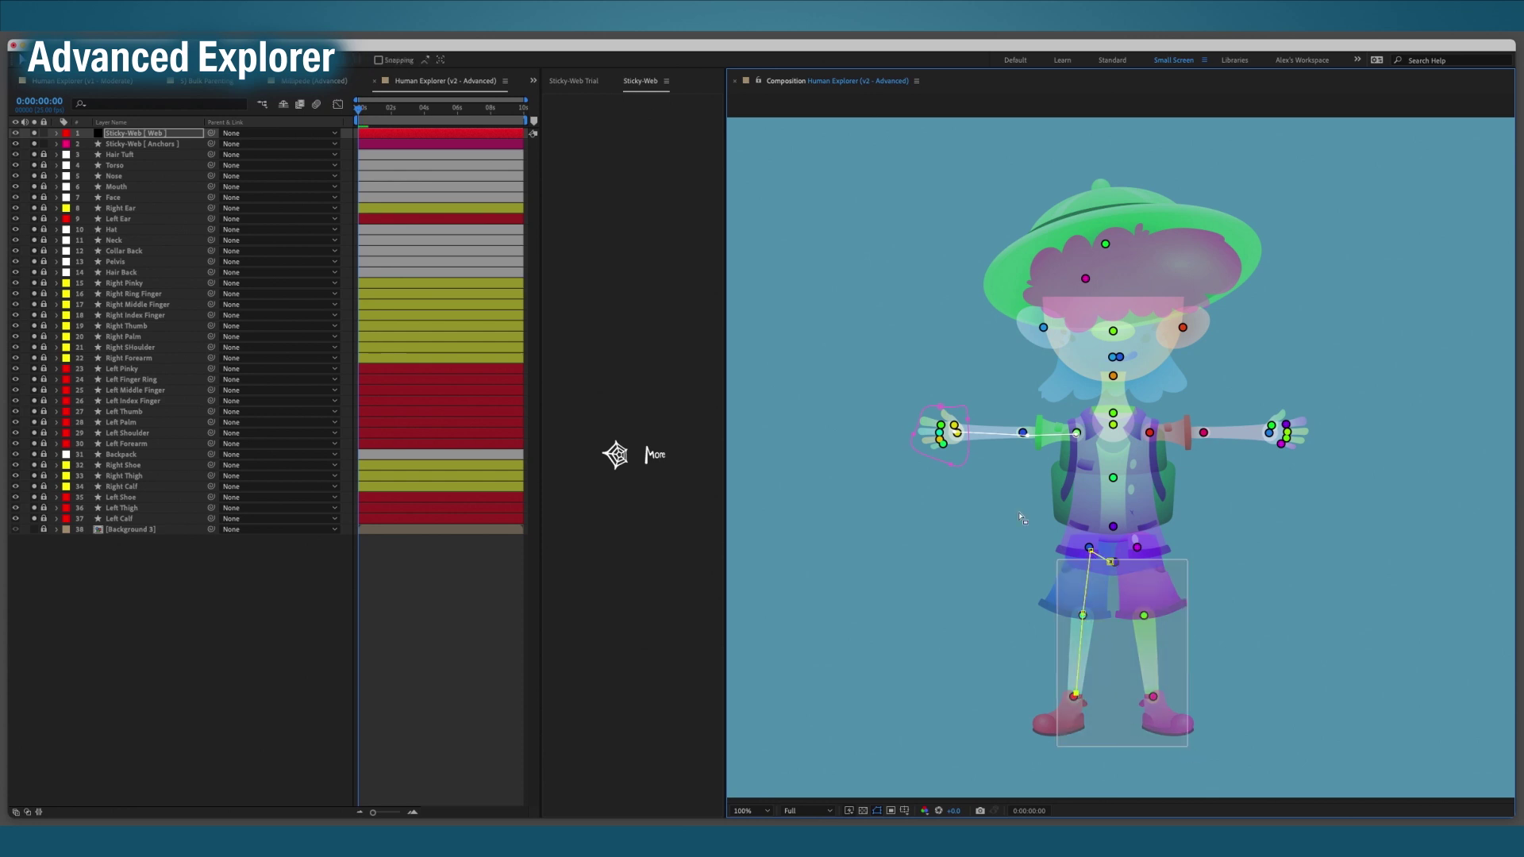
pyautogui.click(939, 413)
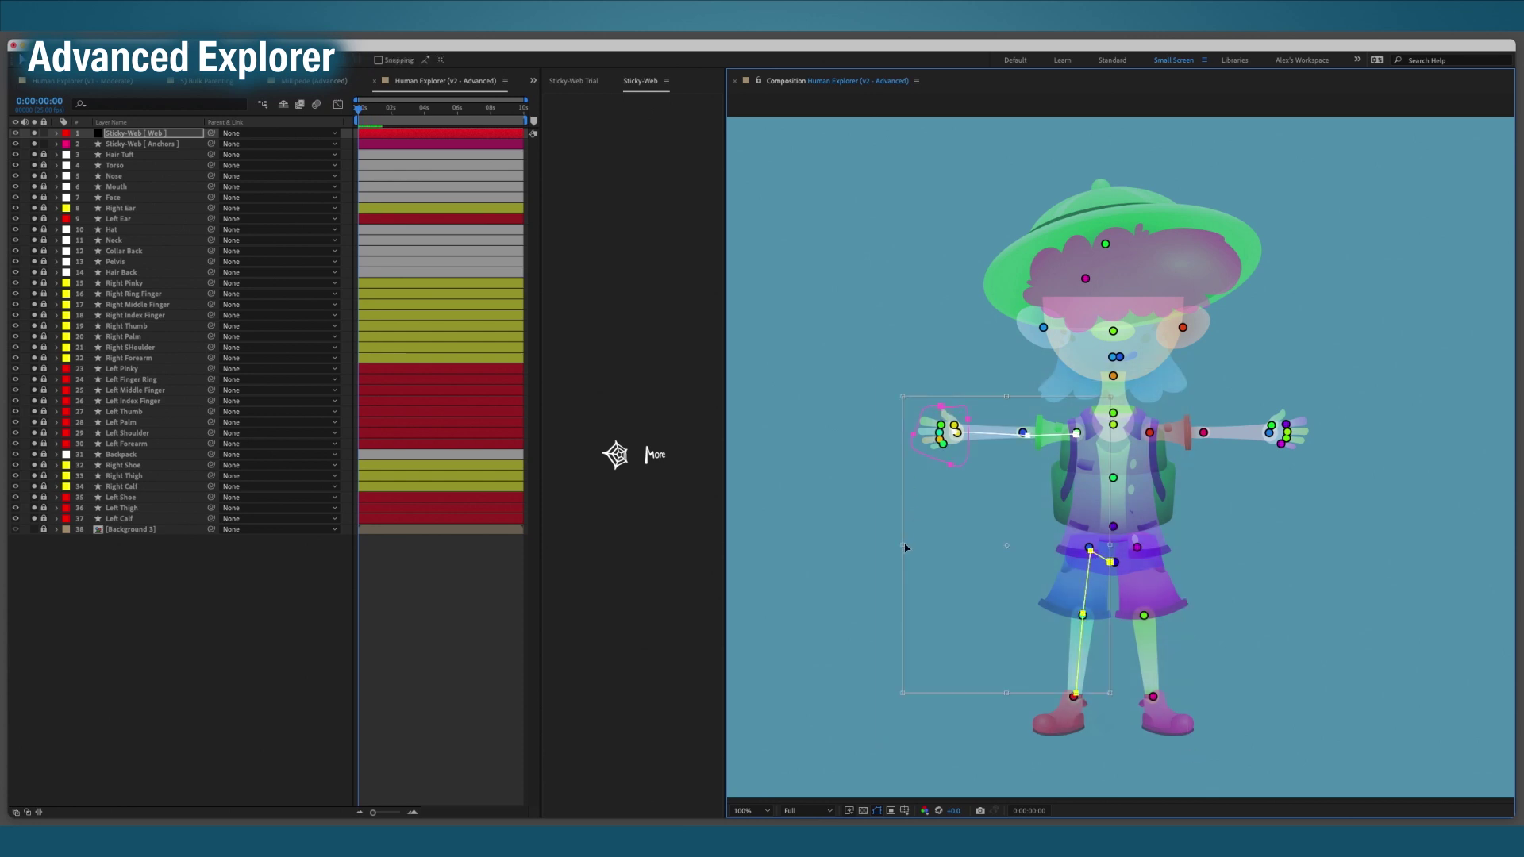
pyautogui.moveTo(902, 545); pyautogui.dragTo(1320, 549)
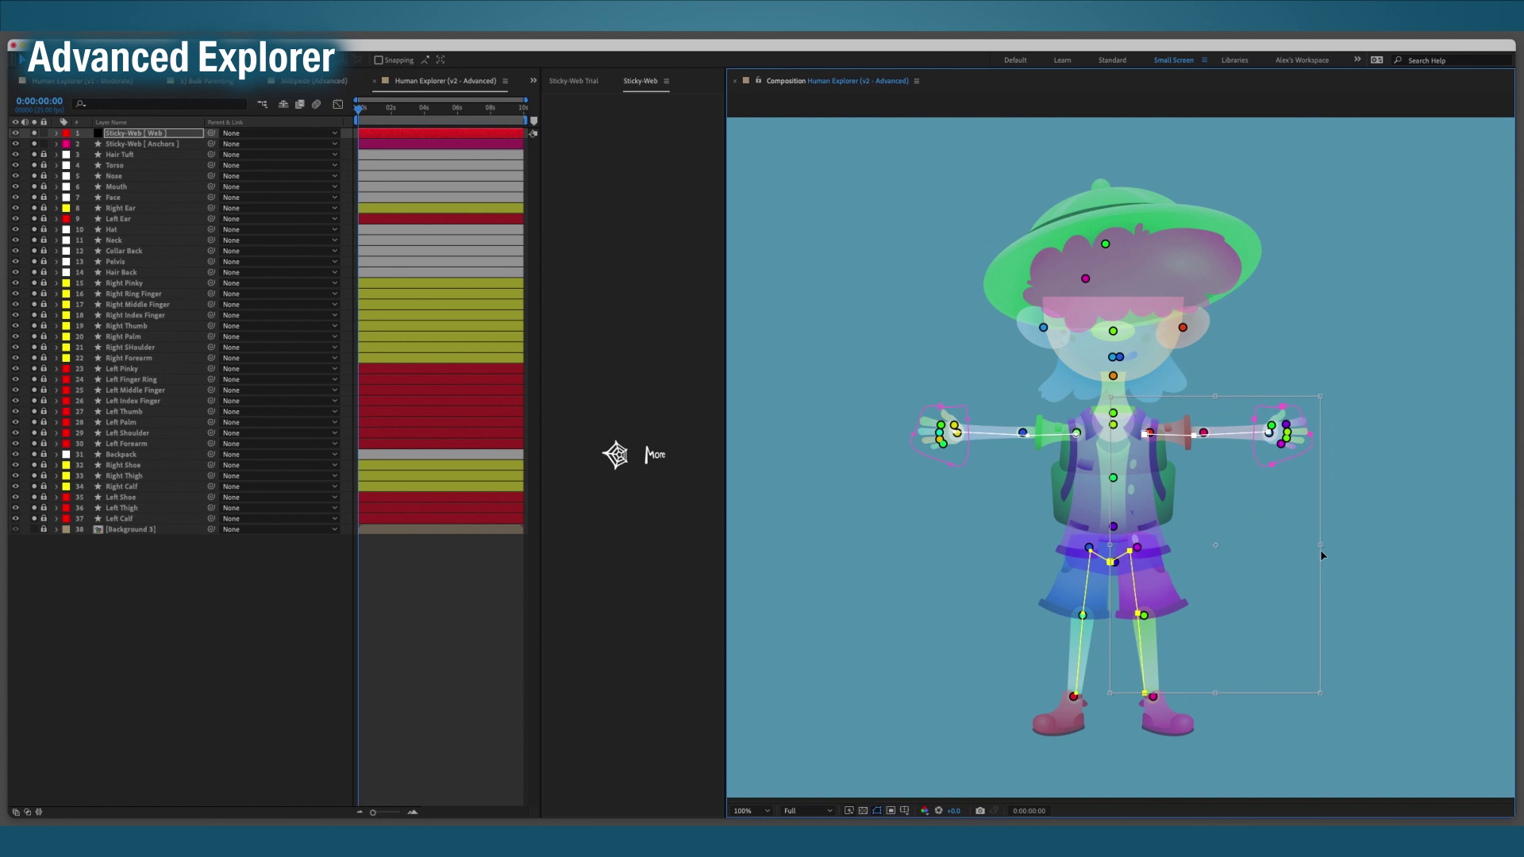
pyautogui.press('Return')
# Draw paths from the torso anchor to the pelvis and from the torso up through the backpack to the neck.
pyautogui.press('g')
pyautogui.click(1113, 524)
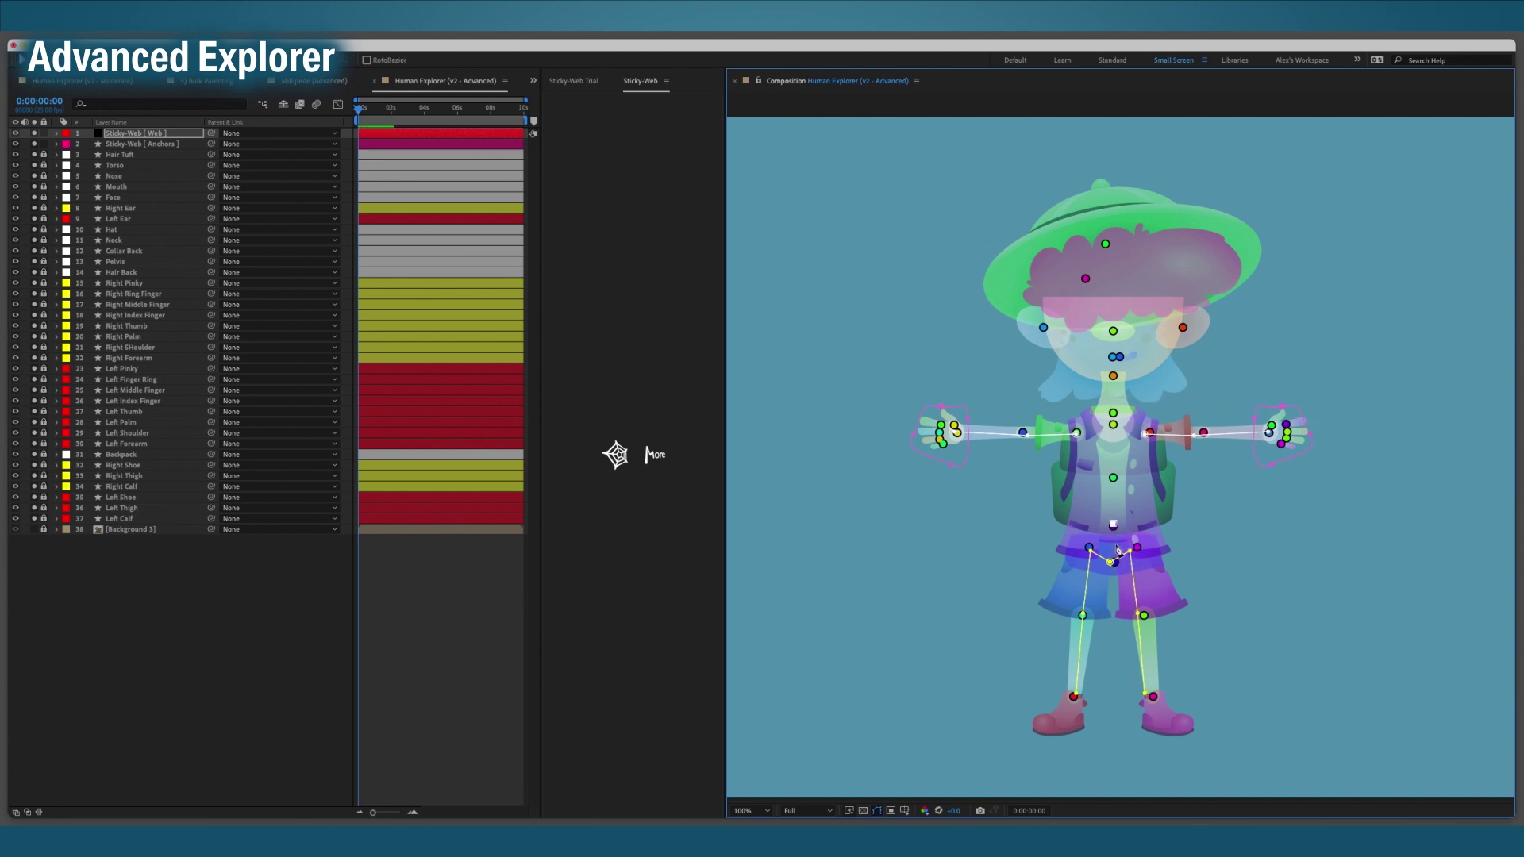
pyautogui.click(1120, 425)
# Enclose the face, ear, hair and hat anchors in a closed curved path, and run Sticky-Web to parent the explorer's layers.
pyautogui.moveTo(1115, 209); pyautogui.dragTo(1187, 219)
pyautogui.moveTo(1242, 250); pyautogui.dragTo(1249, 319)
pyautogui.moveTo(1154, 389); pyautogui.dragTo(1090, 389)
pyautogui.moveTo(981, 350); pyautogui.dragTo(977, 321)
pyautogui.click(1115, 209)
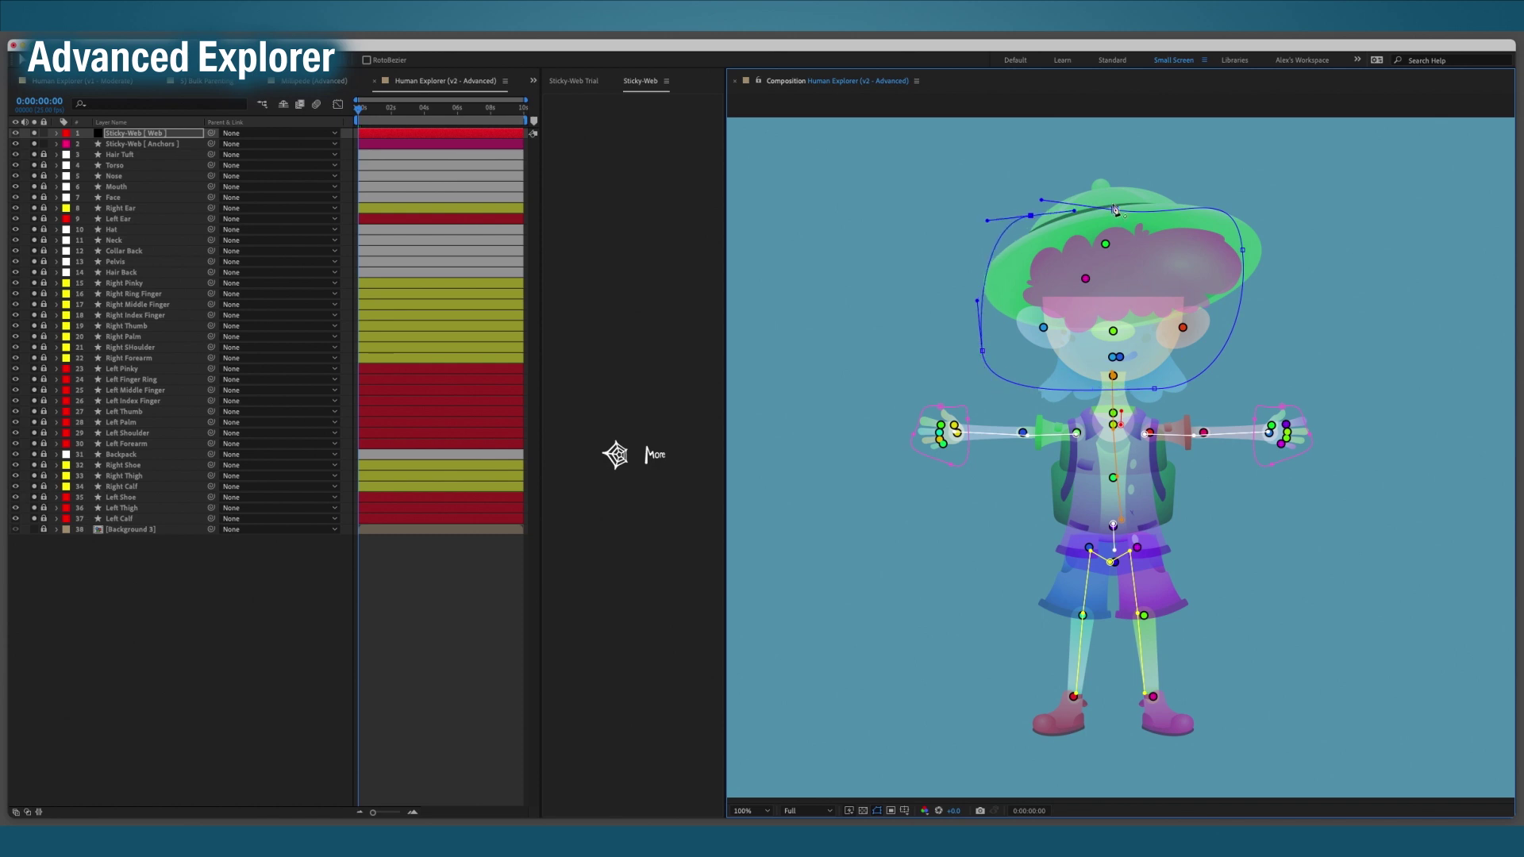
pyautogui.press('v')
pyautogui.click(616, 455)
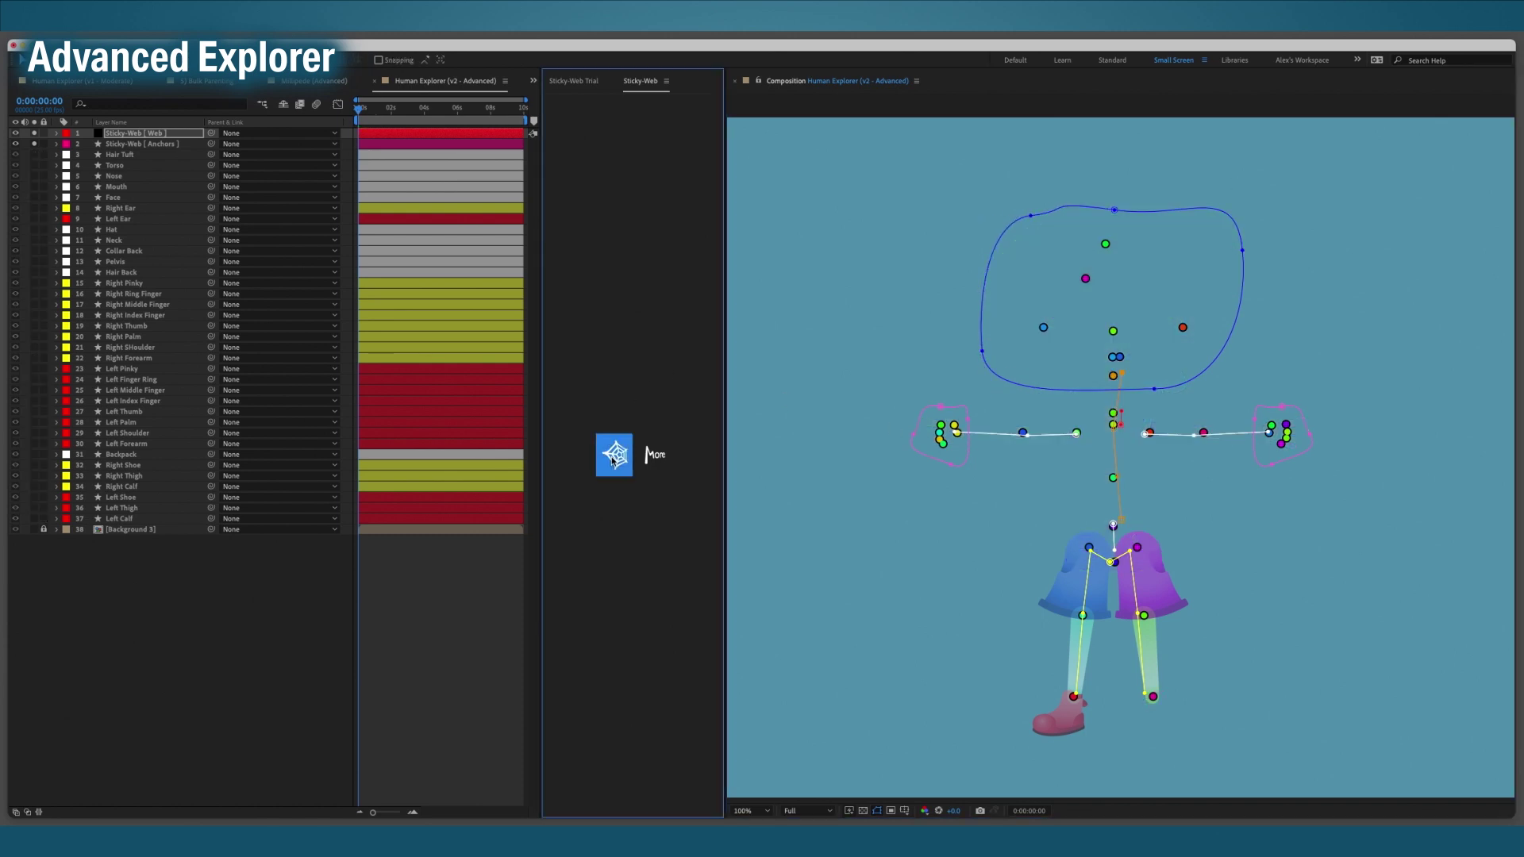
# Test the parented head by rotating the face and neck, and undo the rotations.
pyautogui.click(1119, 378)
pyautogui.press('w')
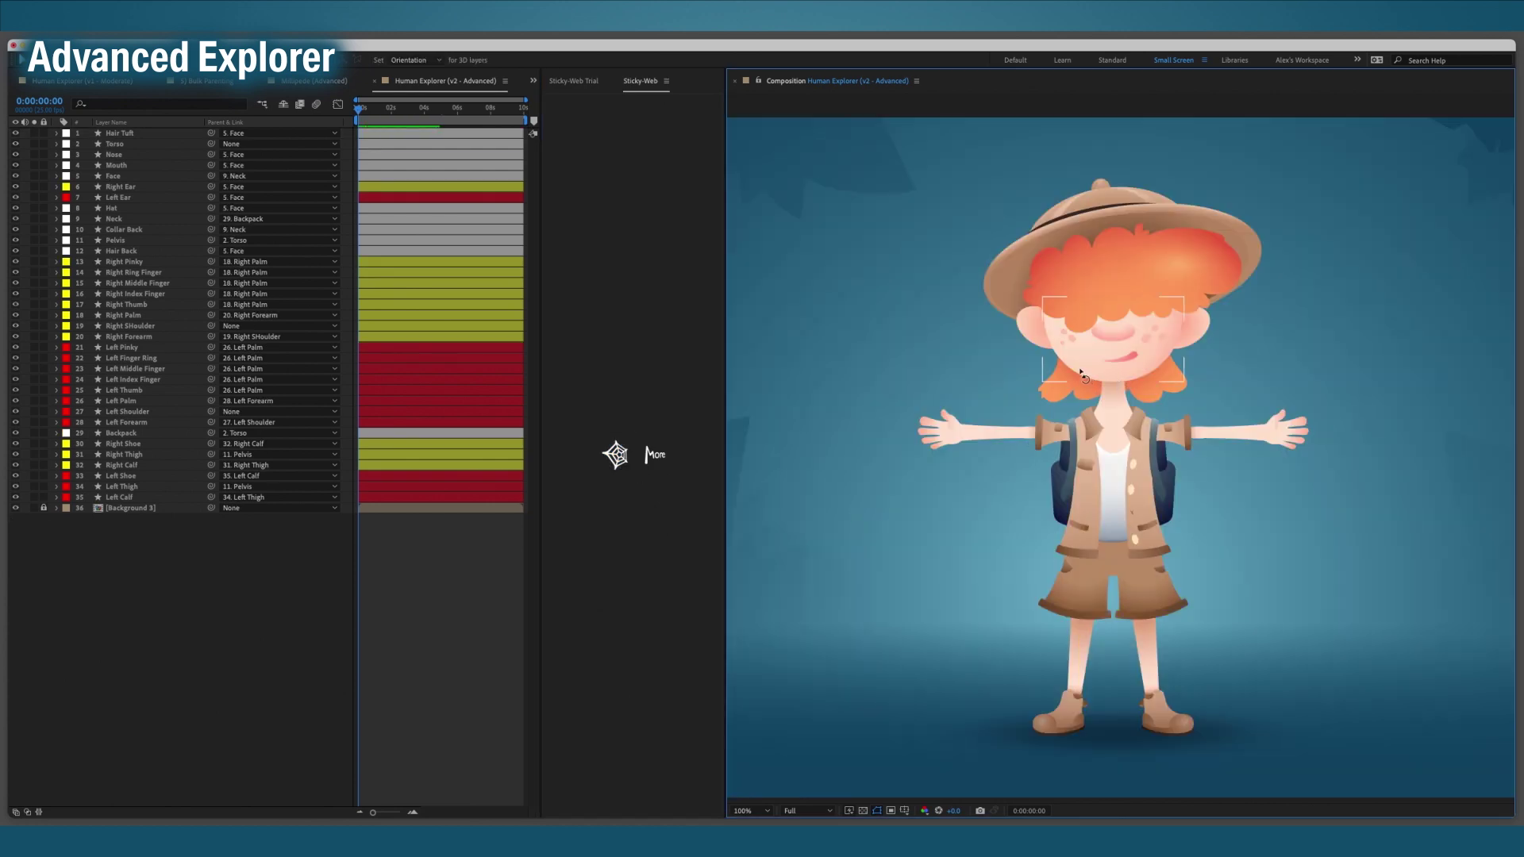
pyautogui.moveTo(1119, 379); pyautogui.dragTo(1129, 412)
pyautogui.press('super+z')
pyautogui.press('super+z')
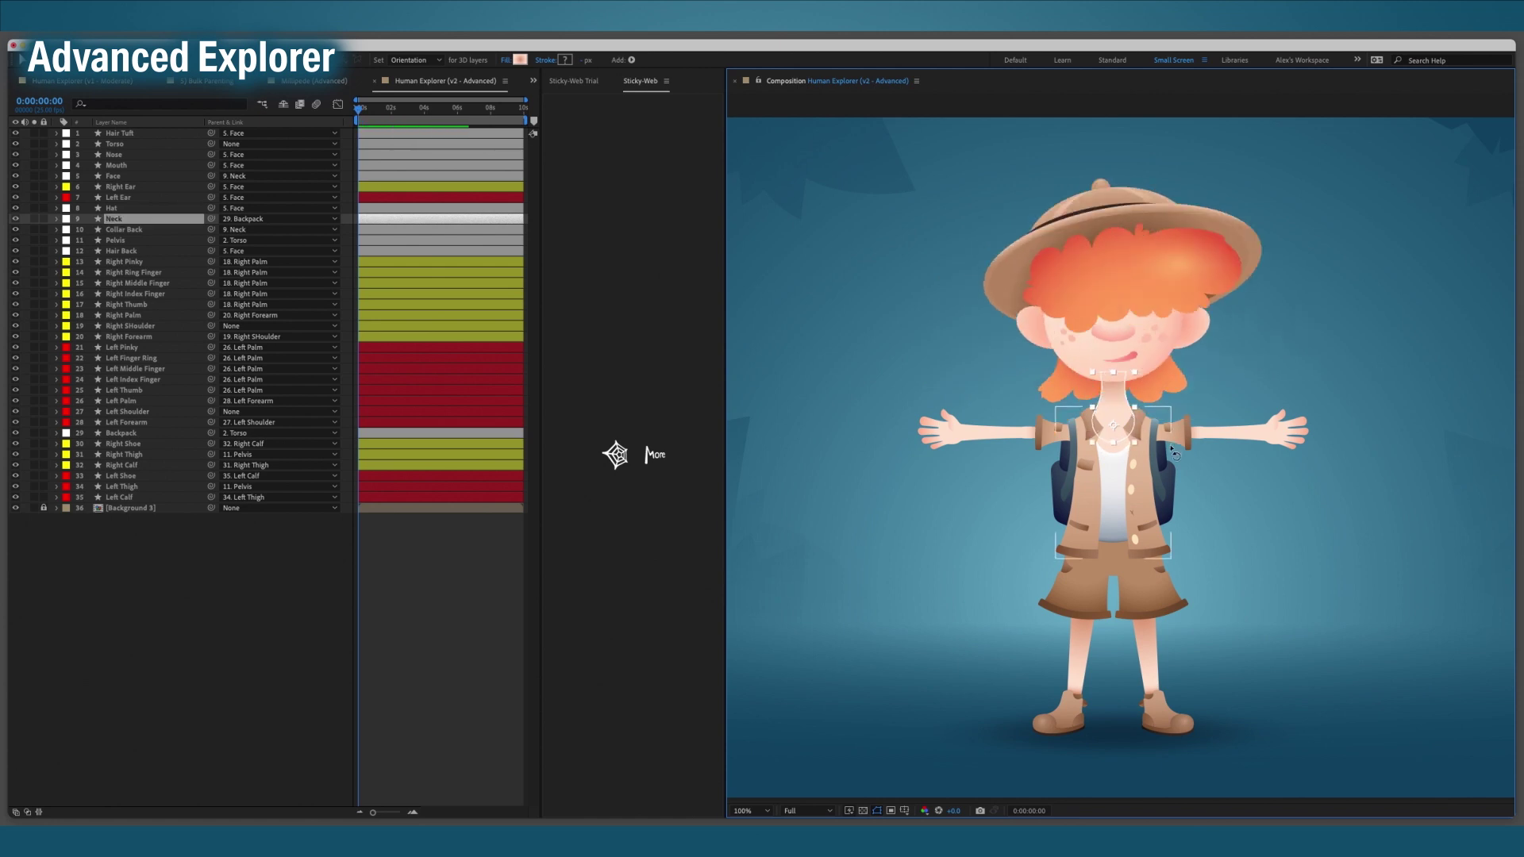